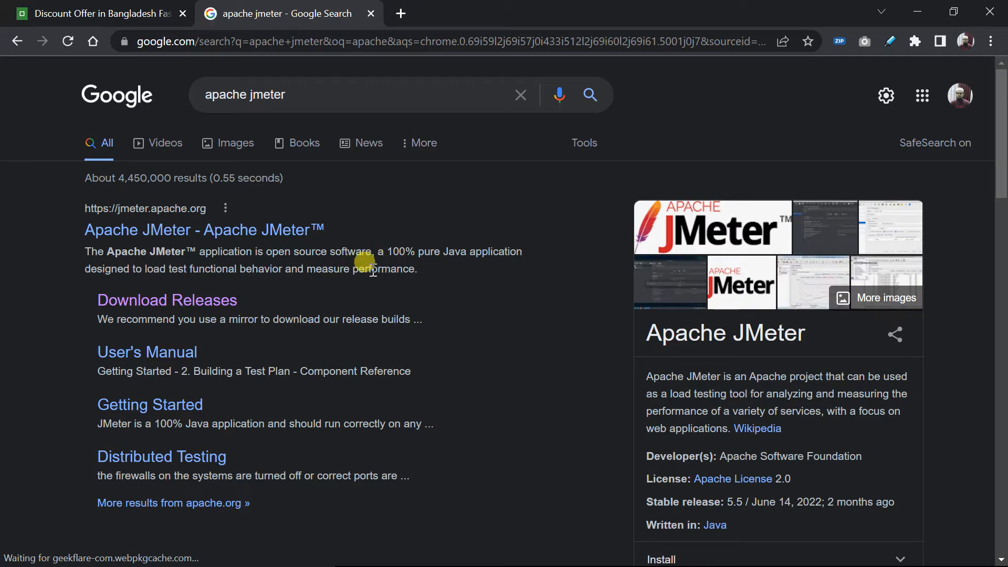
Open the Apache JMeter Download Releases page and download the apache-jmeter-5.5.zip binary
{"action": "left_click", "coordinate": [225, 294]}
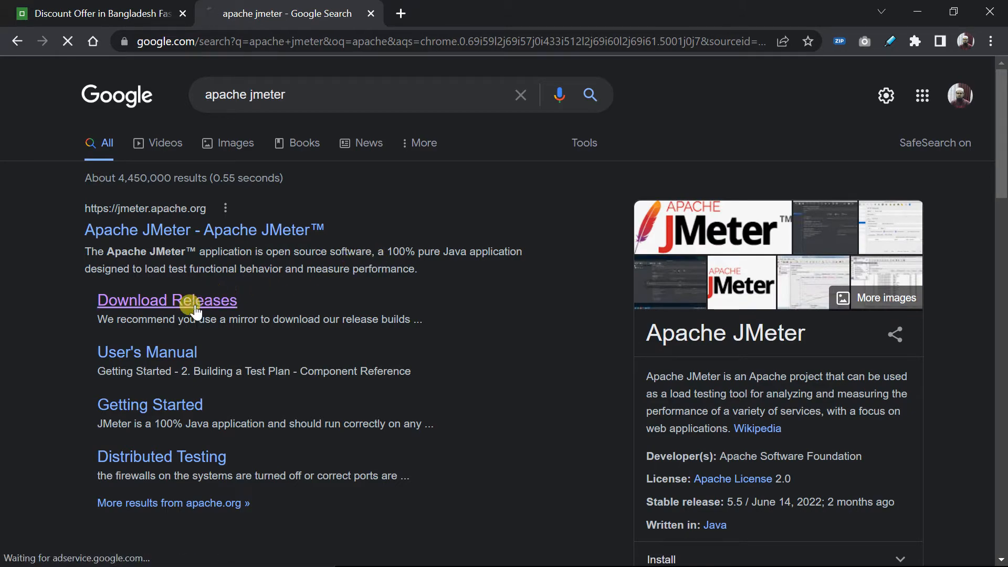
{"action": "scroll", "coordinate": [589, 323], "scroll_direction": "down", "scroll_amount": 9}
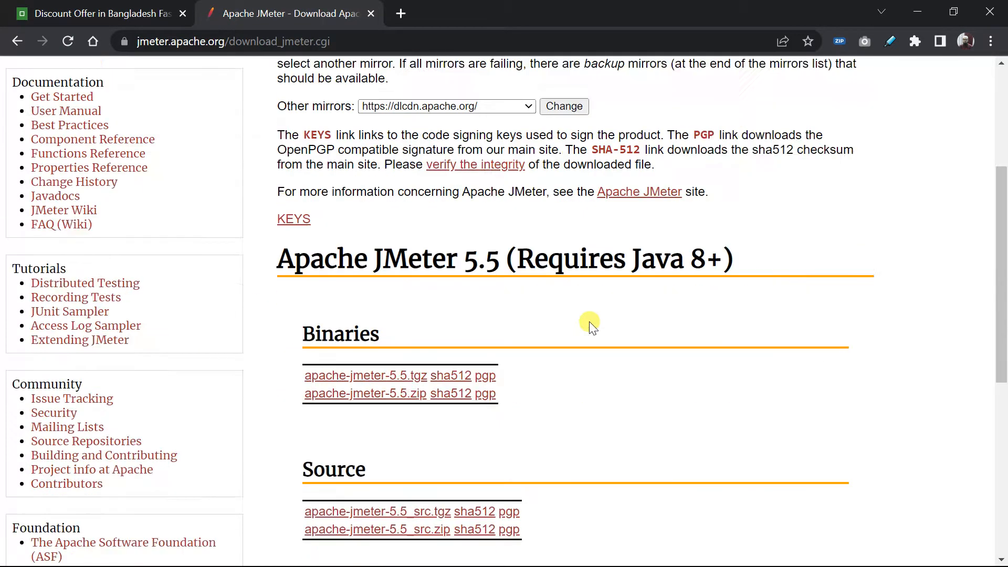
{"action": "scroll", "coordinate": [589, 323], "scroll_direction": "up", "scroll_amount": 3}
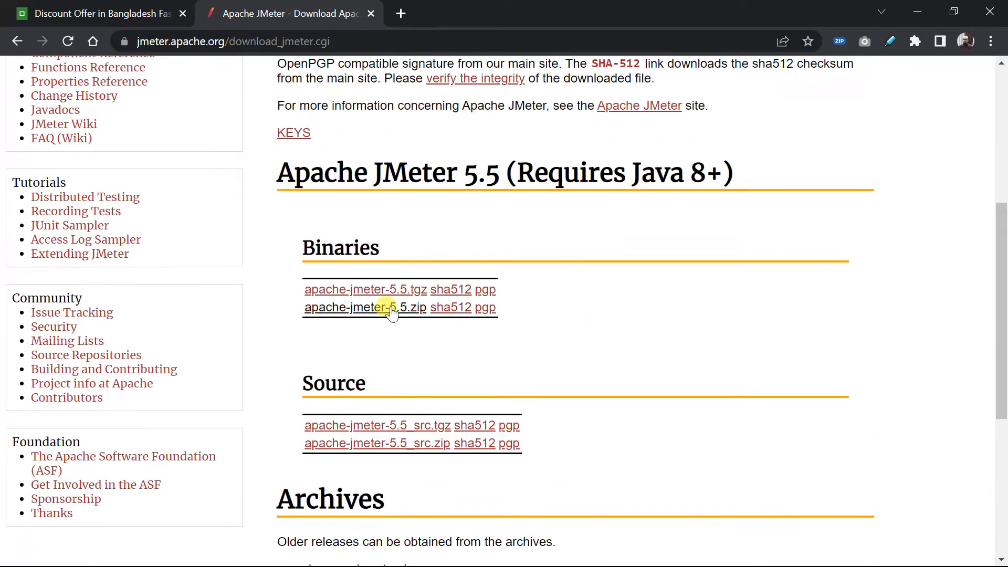
{"action": "left_click", "coordinate": [419, 310]}
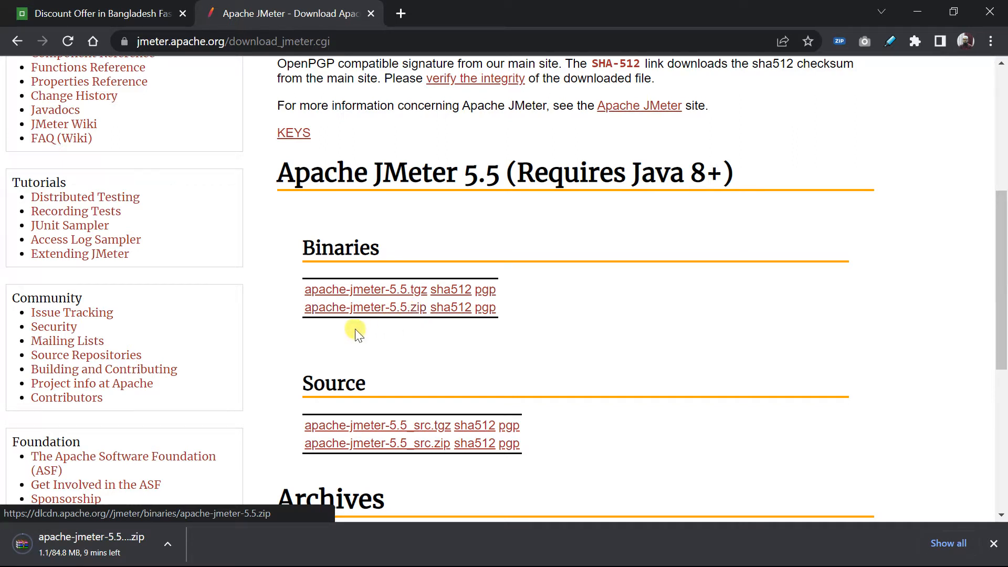
Pause the running download and show the already downloaded apache-jmeter-5.5.zip in its folder from the browser's download list
{"action": "right_click", "coordinate": [96, 550]}
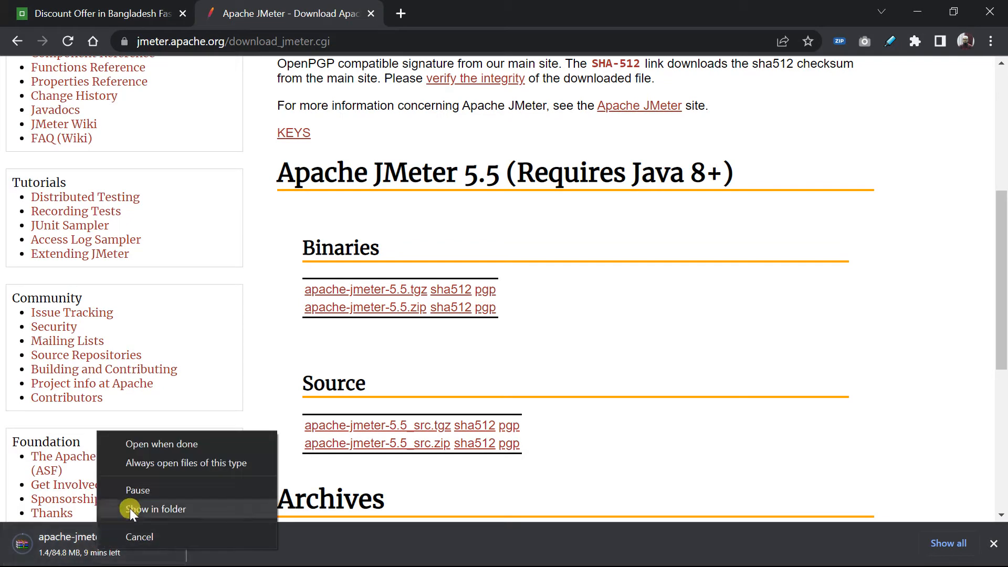
{"action": "left_click", "coordinate": [152, 493]}
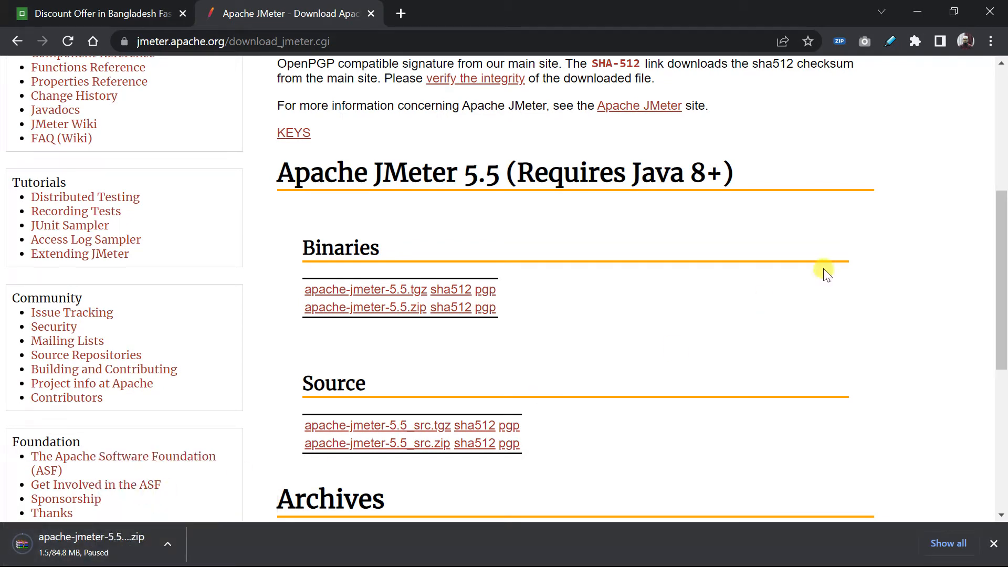
{"action": "left_click", "coordinate": [991, 41]}
{"action": "left_click", "coordinate": [843, 151]}
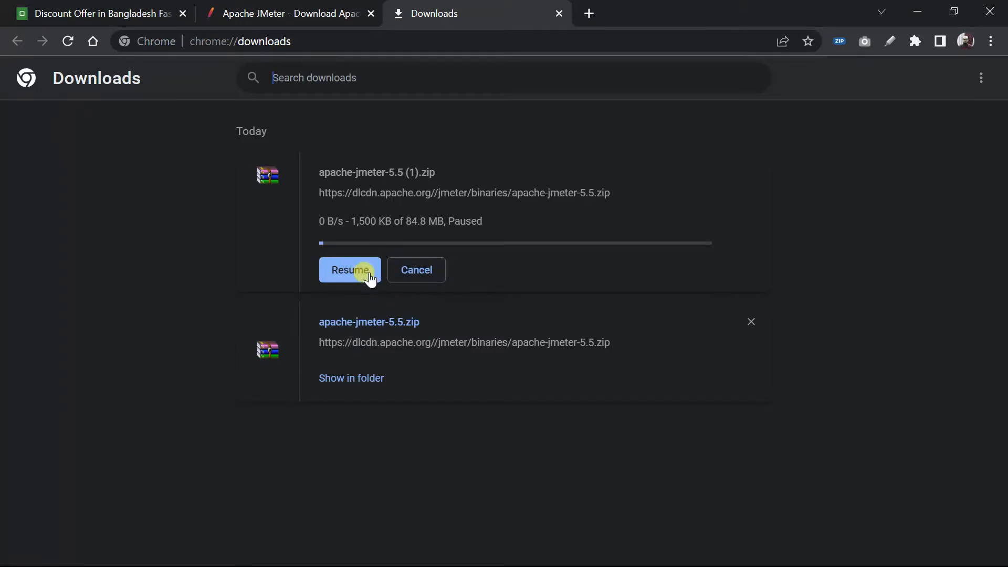
{"action": "left_click", "coordinate": [355, 378]}
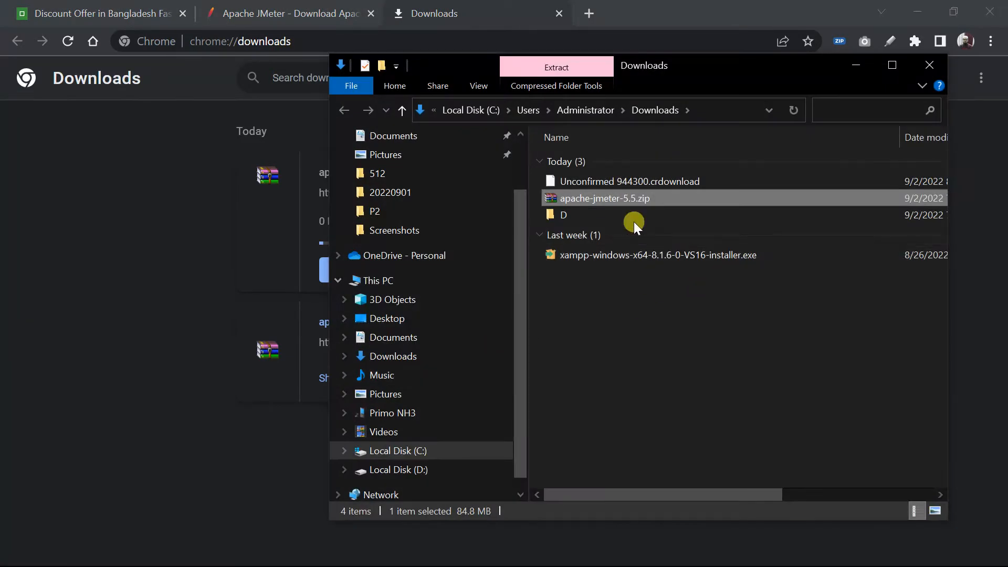
Copy apache-jmeter-5.5.zip from the Downloads folder to the root of Local Disk (C:)
{"action": "right_click", "coordinate": [618, 203]}
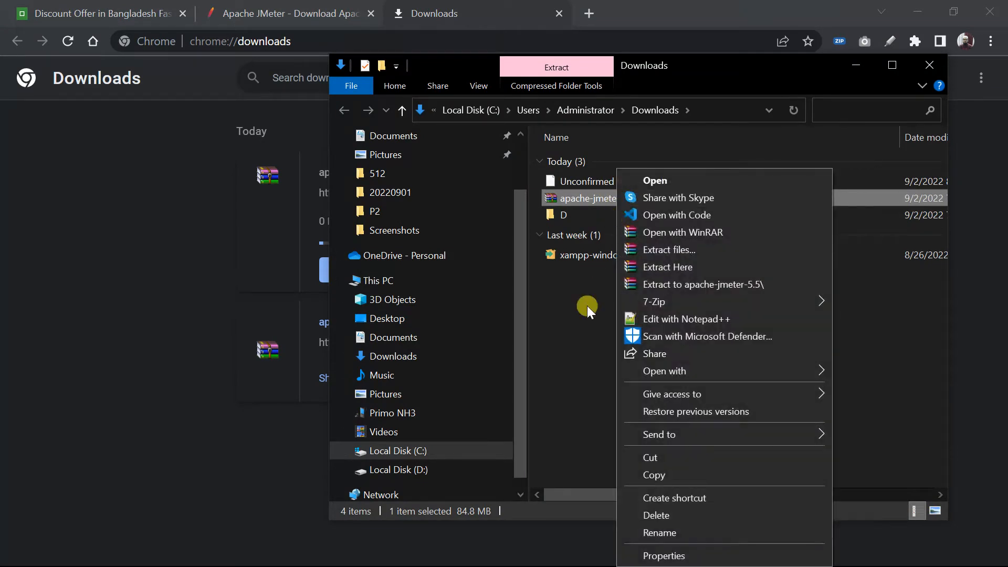
{"action": "left_click", "coordinate": [650, 475]}
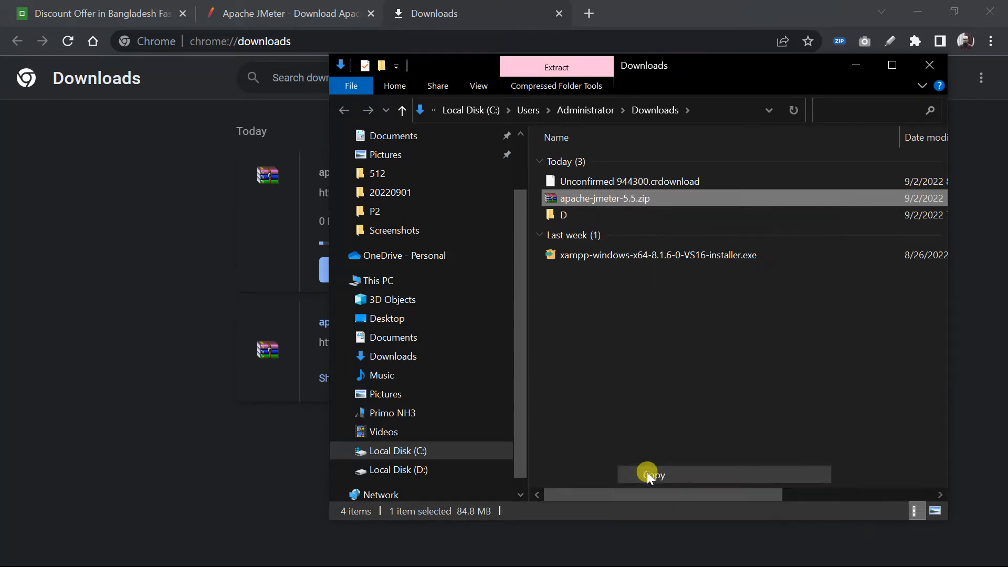
{"action": "left_click", "coordinate": [398, 450]}
{"action": "left_click", "coordinate": [897, 64]}
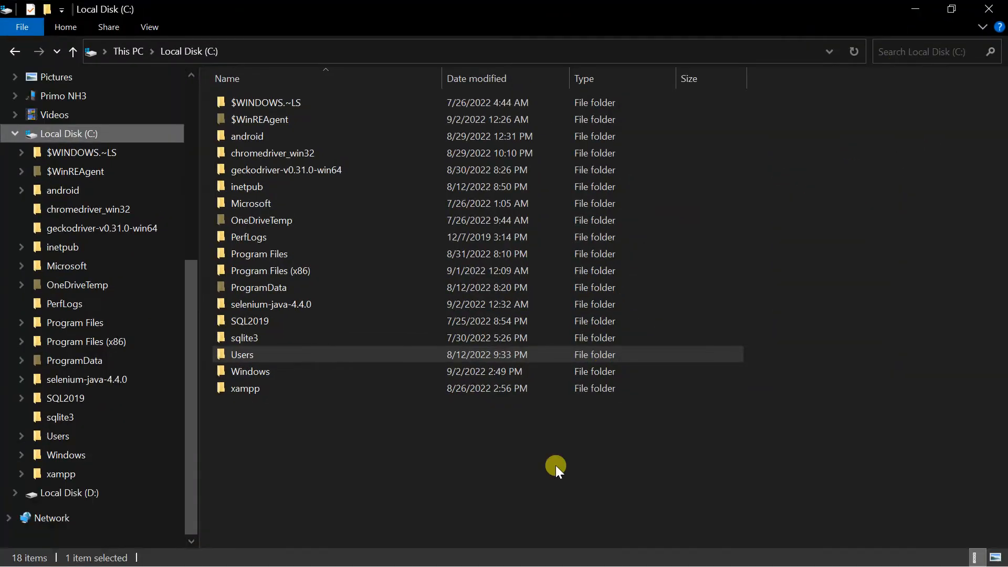
{"action": "right_click", "coordinate": [552, 449]}
{"action": "left_click", "coordinate": [611, 263]}
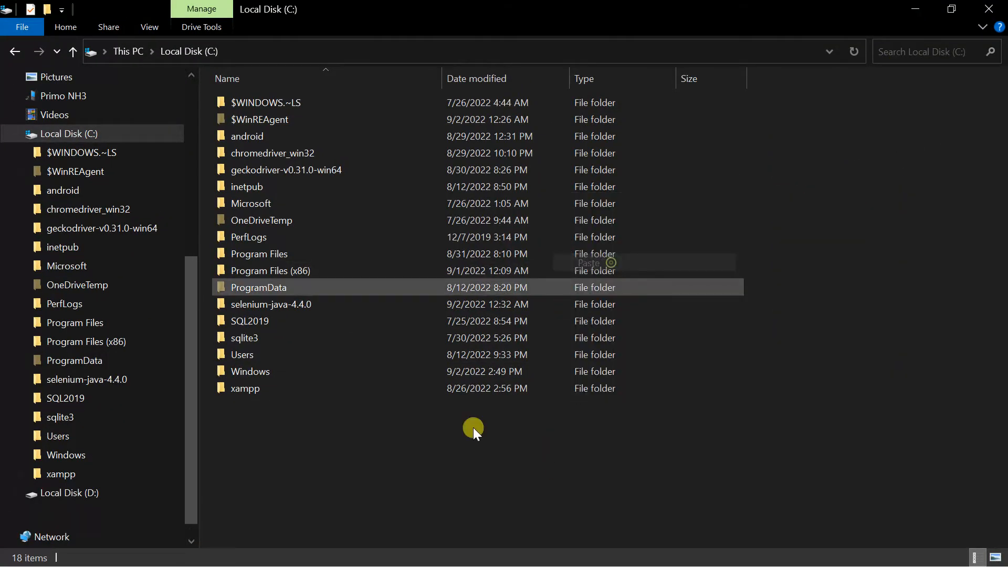
Extract apache-jmeter-5.5.zip into an apache-jmeter-5.5 folder on drive C: and open the apache-jmeter-5.5 folder inside it
{"action": "right_click", "coordinate": [402, 407]}
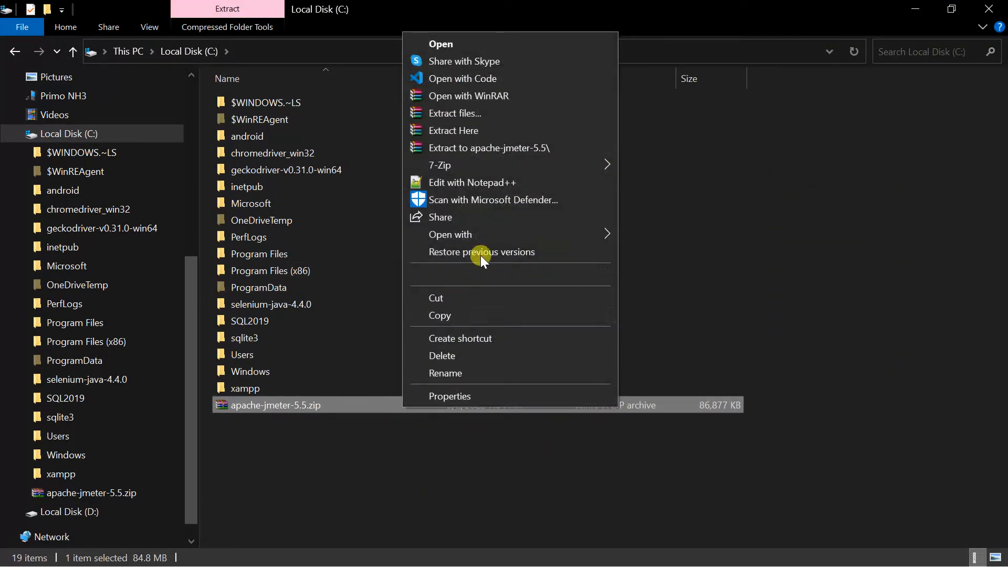
{"action": "left_click", "coordinate": [475, 117]}
{"action": "left_click", "coordinate": [550, 446]}
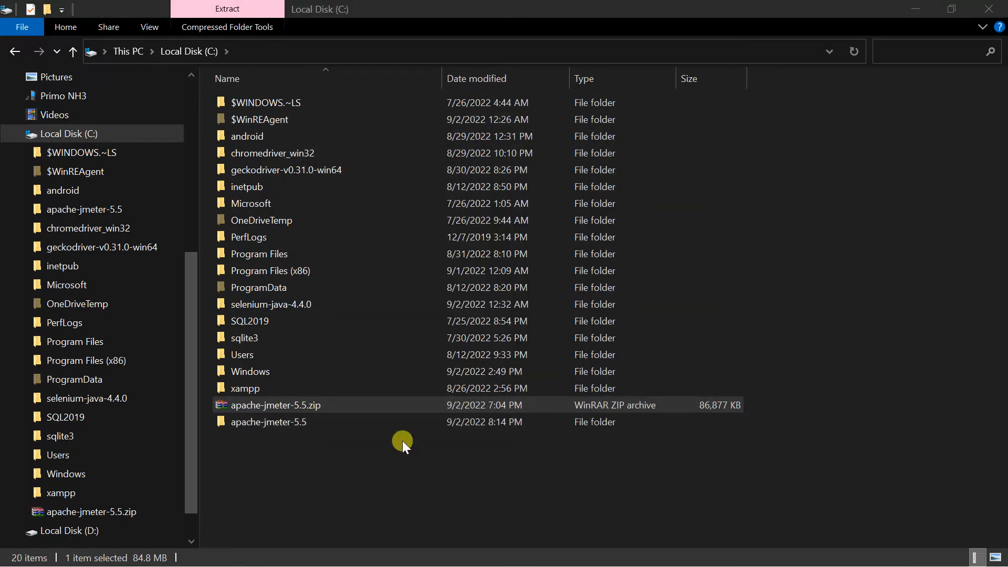
{"action": "double_click", "coordinate": [282, 421]}
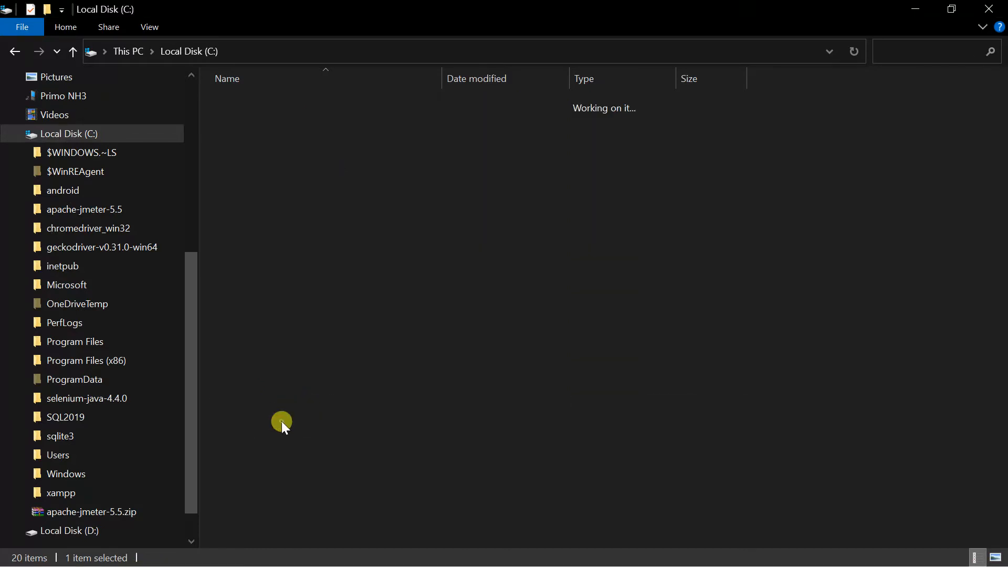
{"action": "double_click", "coordinate": [301, 106]}
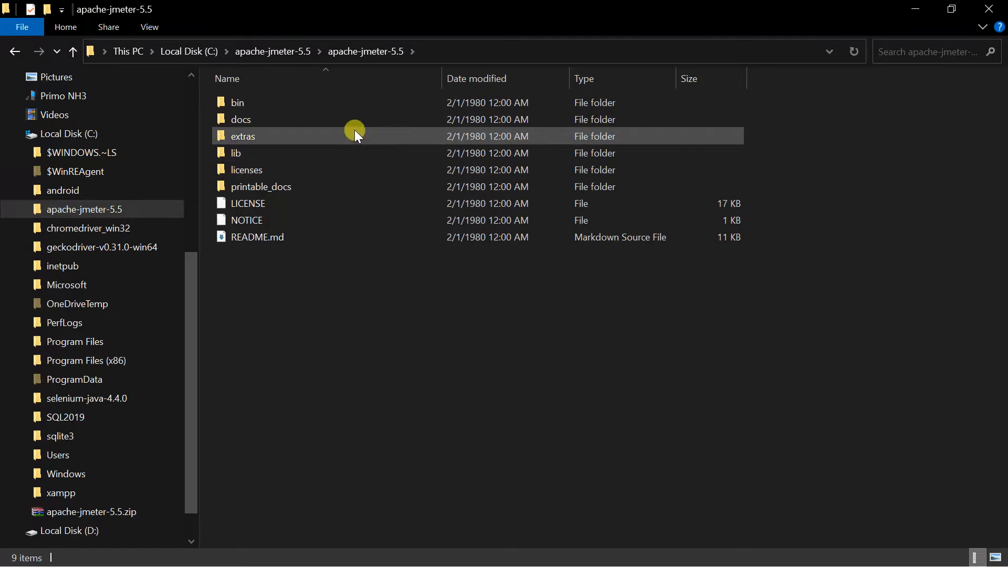
Look through the lib folder's contents and return to the parent apache-jmeter-5.5 folder
{"action": "double_click", "coordinate": [281, 156]}
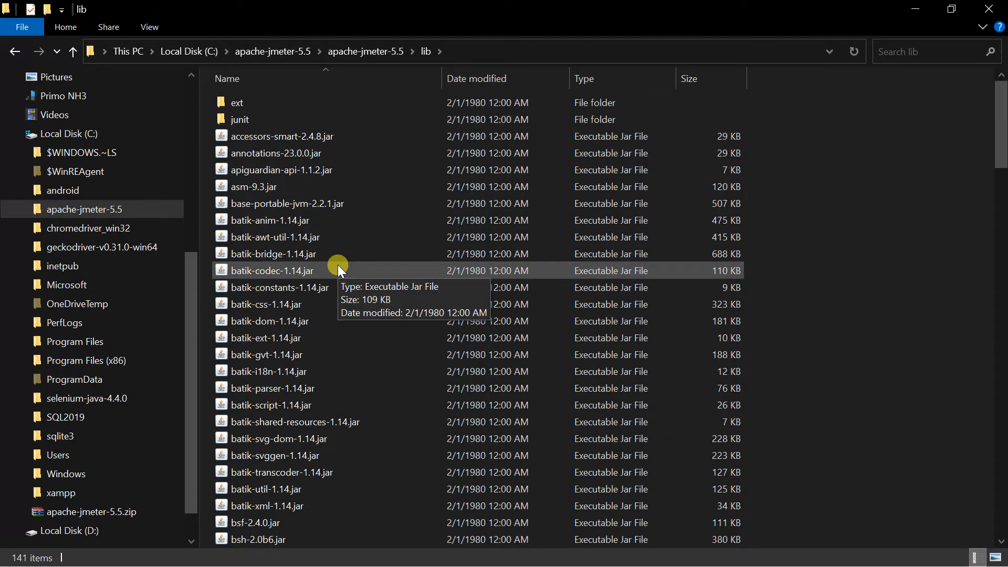
{"action": "key", "text": "j"}
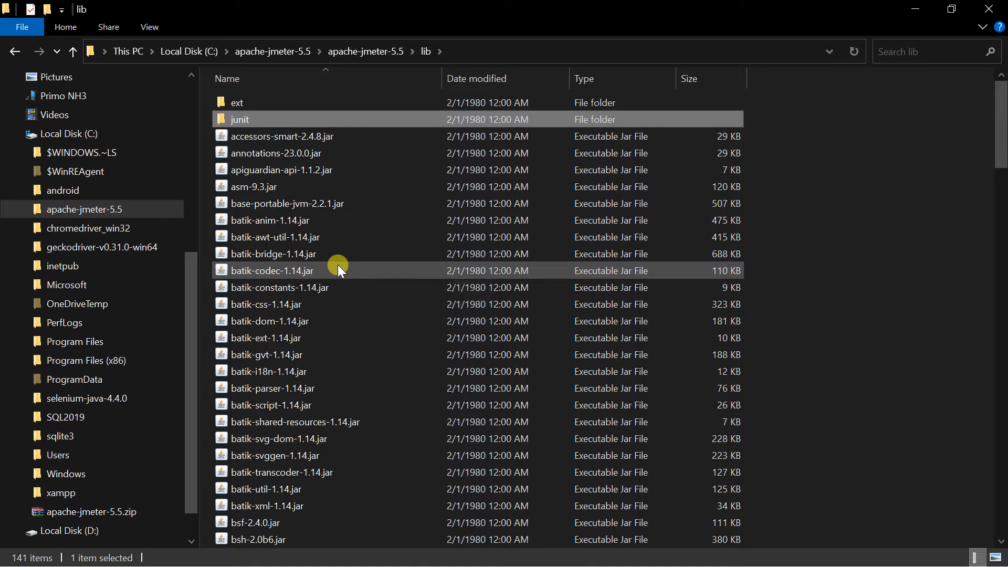
{"action": "left_click", "coordinate": [74, 49]}
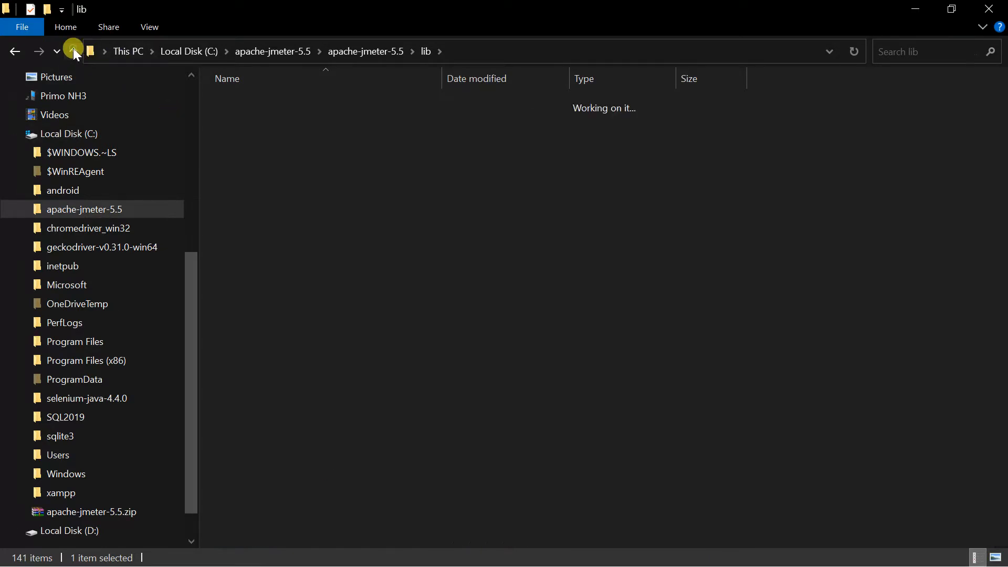
Launch JMeter by running jmeter.bat from the bin folder and maximize its main window
{"action": "double_click", "coordinate": [276, 105]}
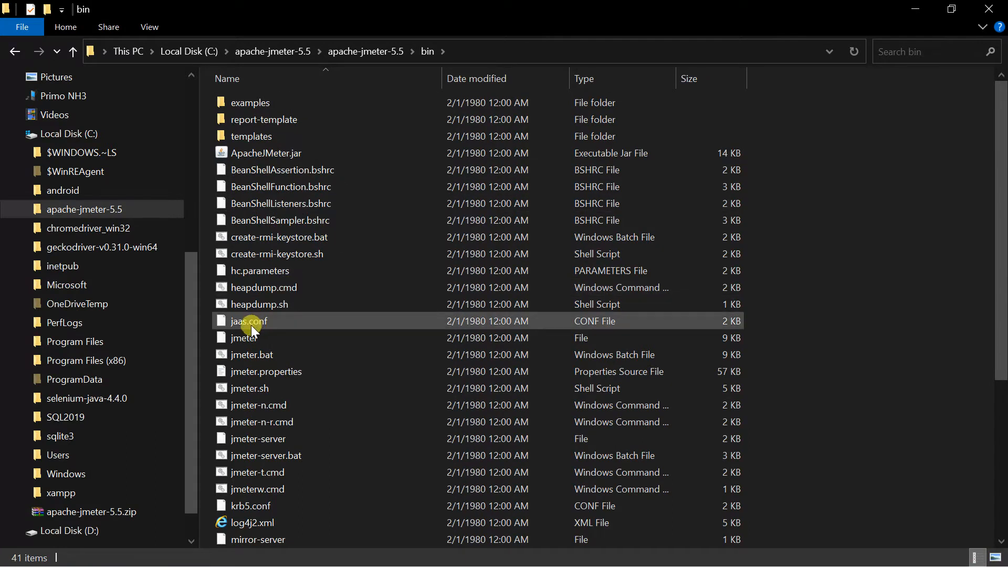
{"action": "double_click", "coordinate": [264, 358]}
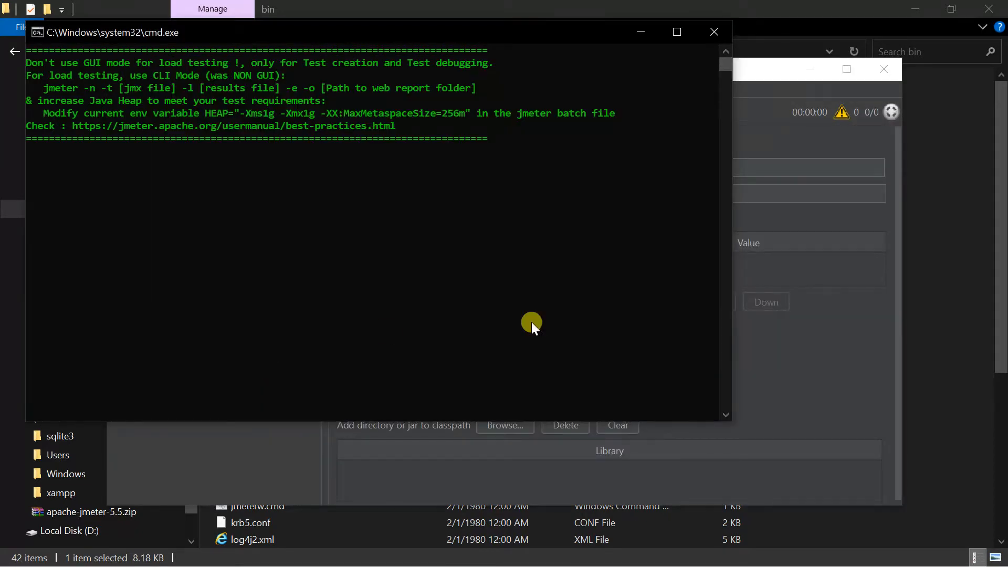
{"action": "left_click", "coordinate": [844, 71]}
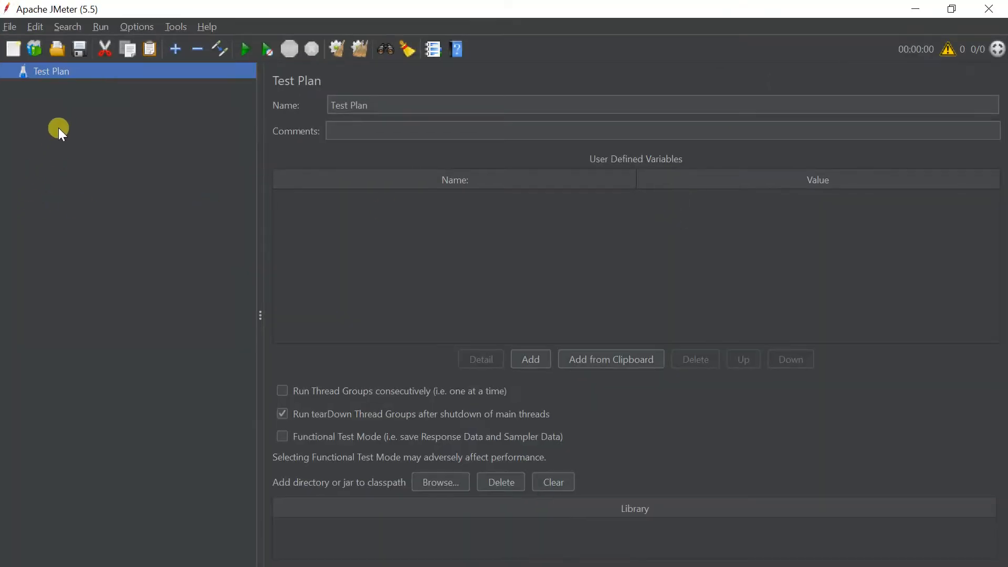
Add a Thread Group to the Test Plan
{"action": "right_click", "coordinate": [76, 78]}
{"action": "mouse_move", "coordinate": [140, 83]}
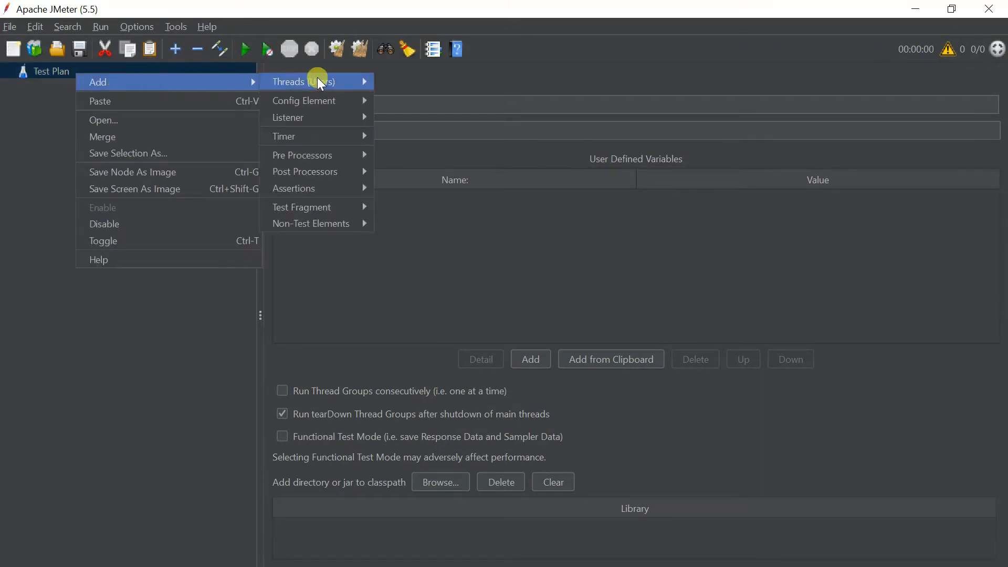
{"action": "mouse_move", "coordinate": [317, 79]}
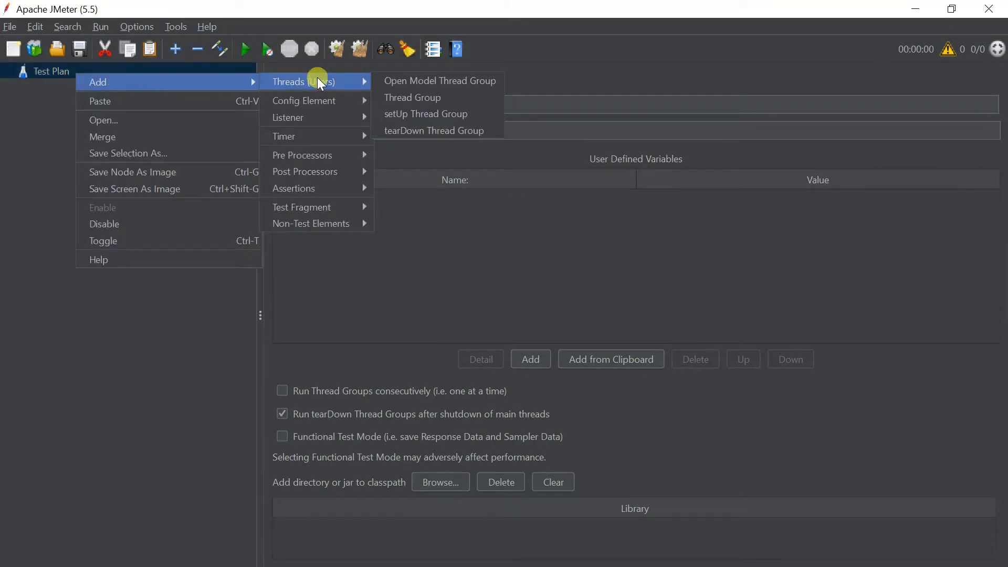
{"action": "left_click", "coordinate": [419, 100]}
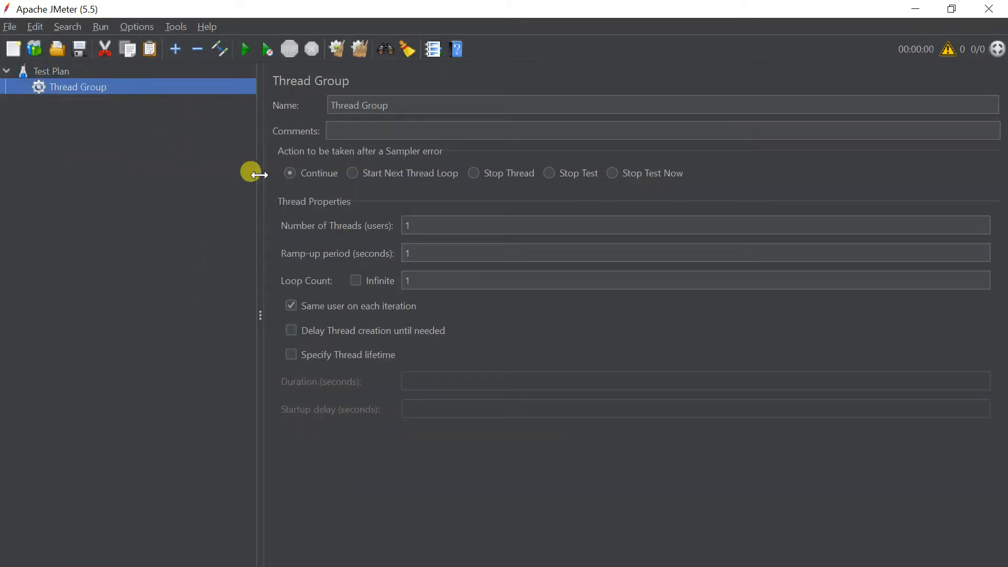
Add an HTTP Request sampler to the Thread Group
{"action": "right_click", "coordinate": [133, 90]}
{"action": "mouse_move", "coordinate": [169, 99]}
{"action": "mouse_move", "coordinate": [389, 102]}
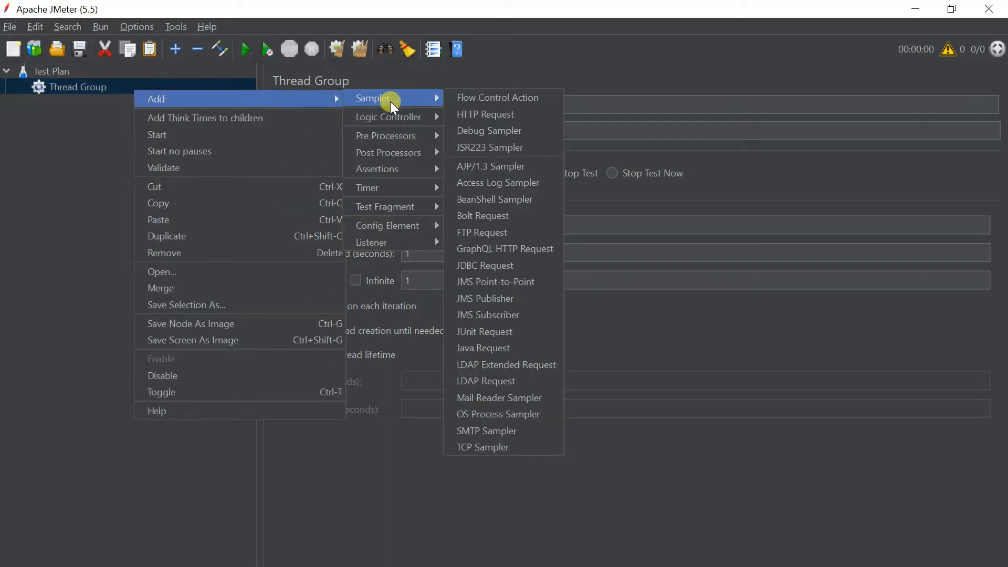
{"action": "left_click", "coordinate": [476, 116]}
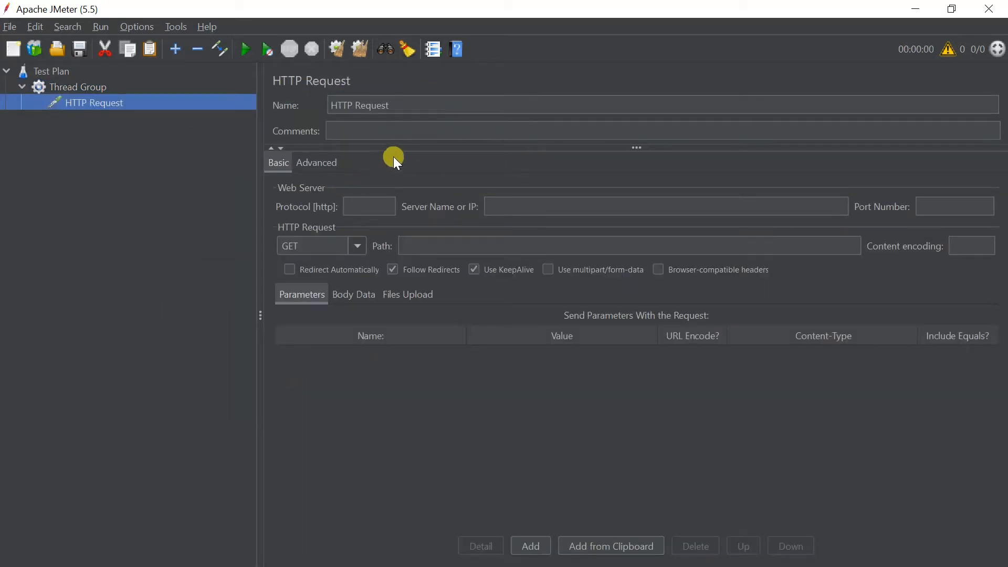
{"action": "left_click", "coordinate": [528, 208]}
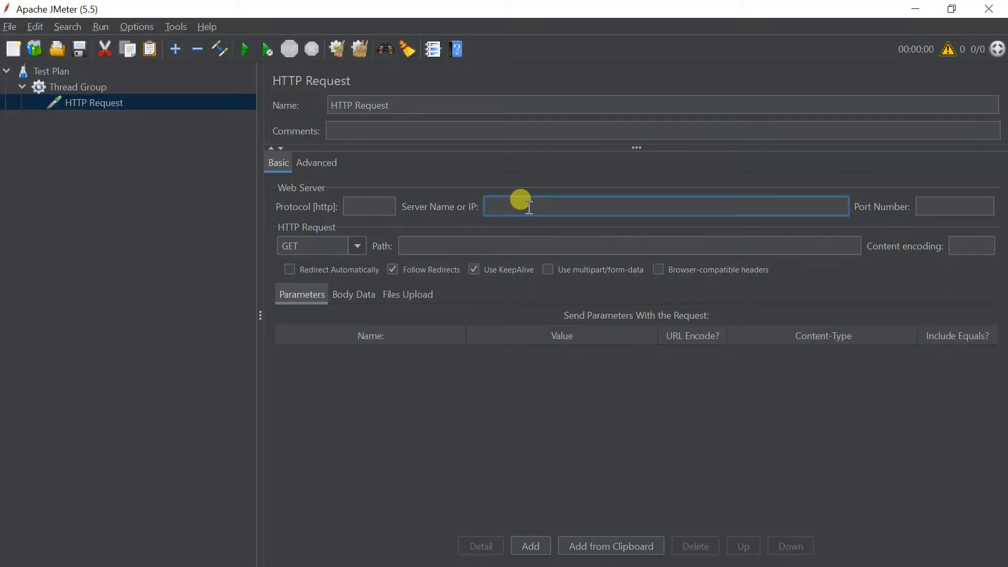
{"action": "key", "text": "super+v"}
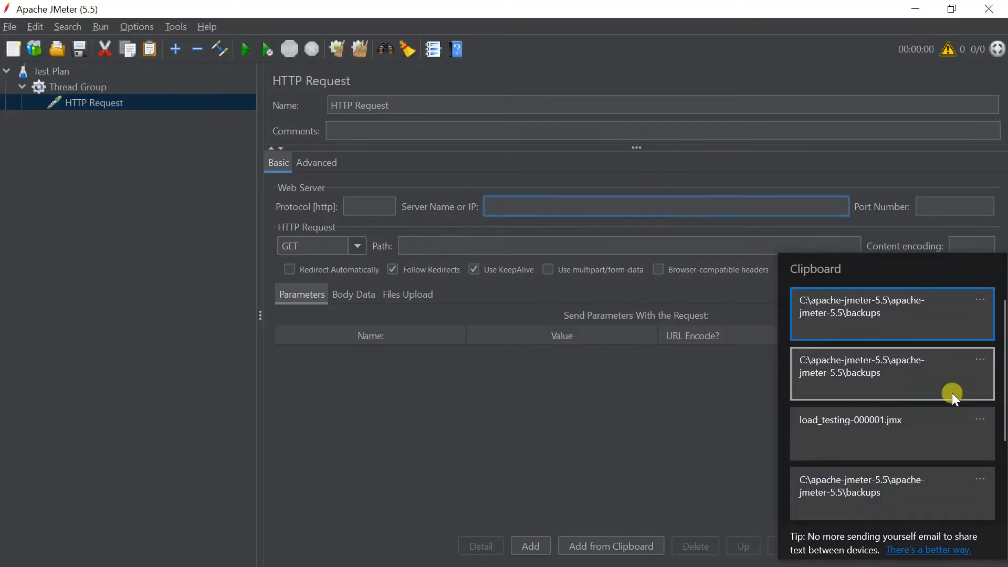
{"action": "scroll", "coordinate": [952, 405], "scroll_direction": "down", "scroll_amount": 3}
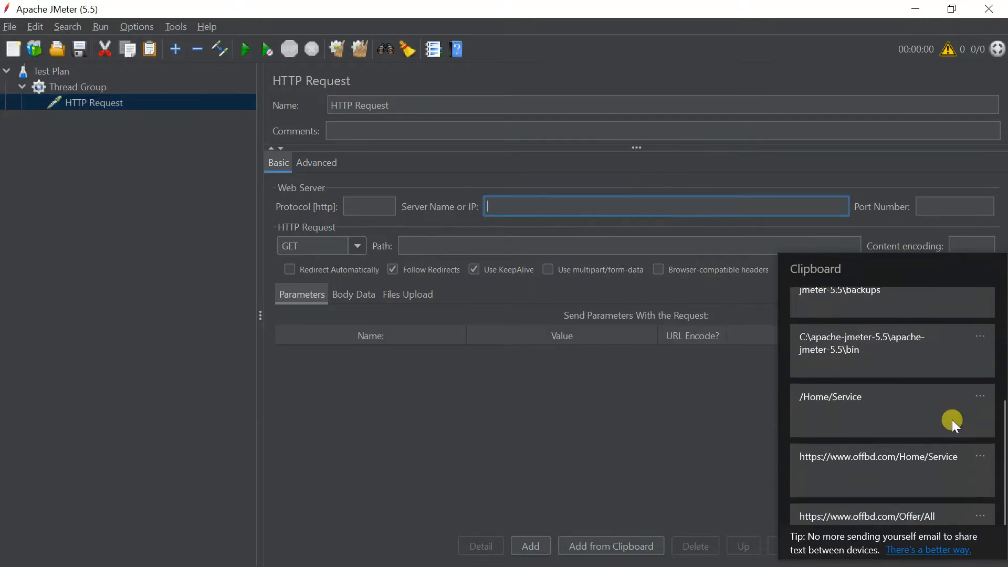
{"action": "left_click", "coordinate": [913, 519]}
{"action": "left_click_drag", "start_coordinate": [637, 208], "coordinate": [589, 209]}
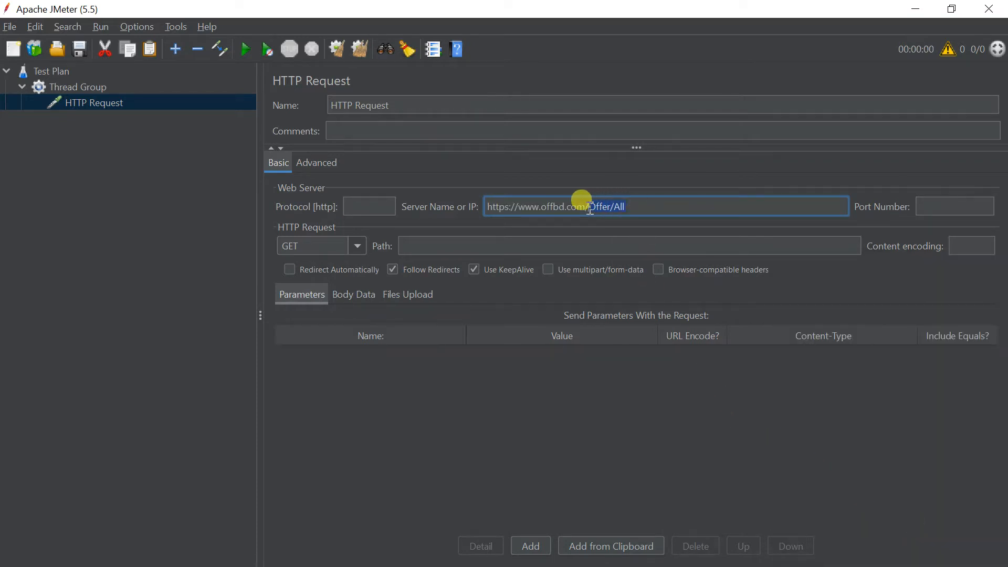
{"action": "key", "text": "BackSpace"}
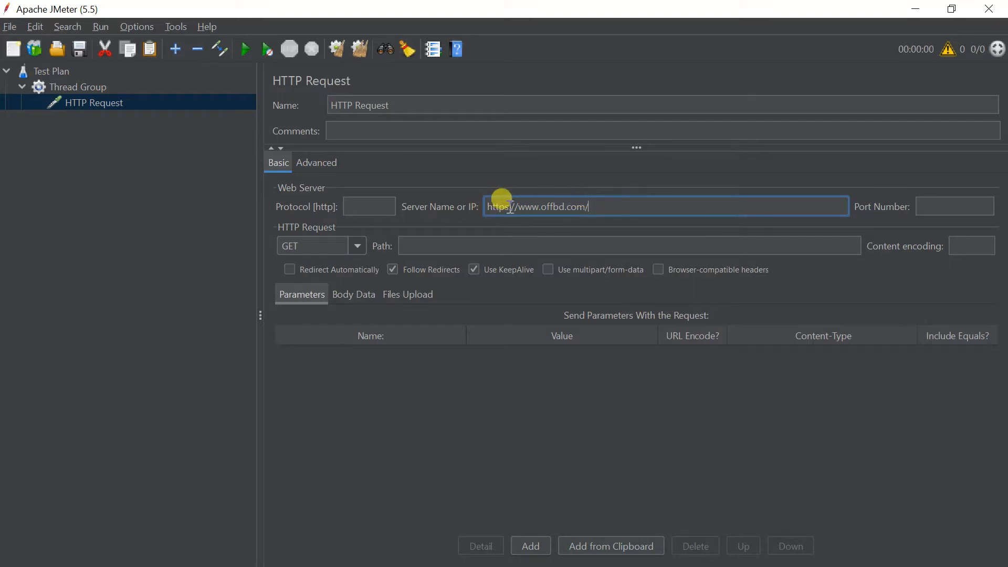
{"action": "left_click_drag", "start_coordinate": [510, 208], "coordinate": [473, 207]}
{"action": "key", "text": "BackSpace"}
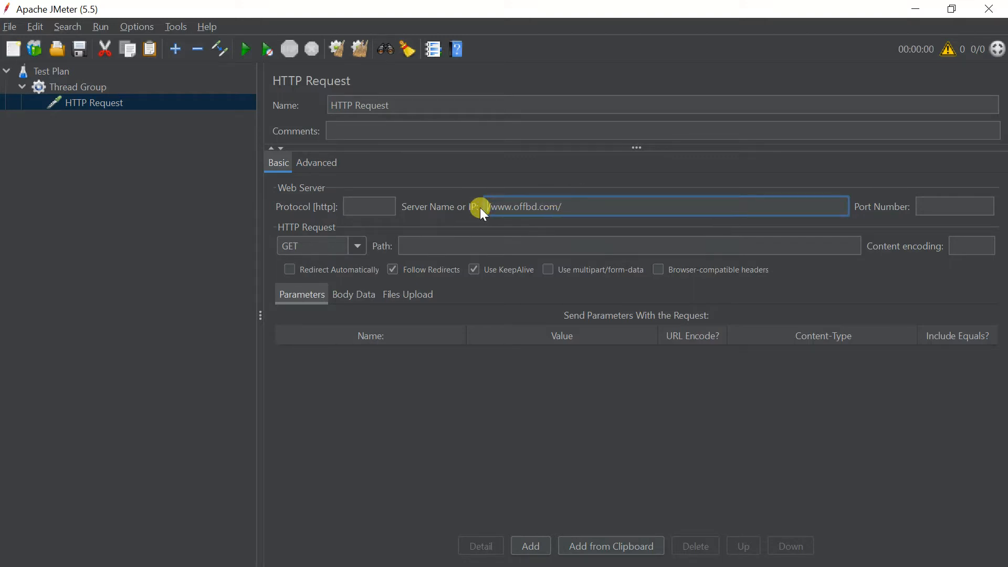
{"action": "key", "text": "BackSpace"}
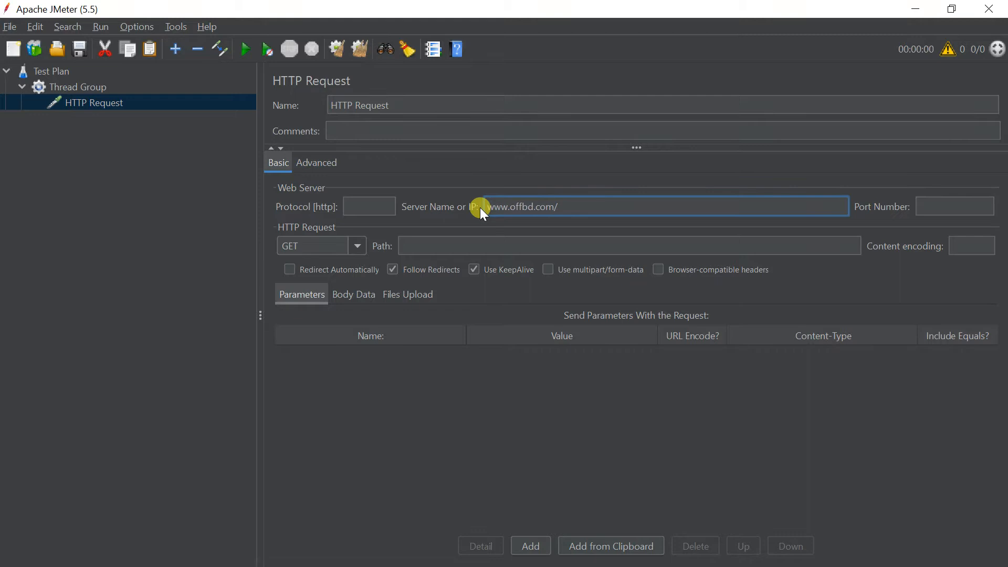
{"action": "left_click", "coordinate": [574, 209]}
{"action": "key", "text": "BackSpace"}
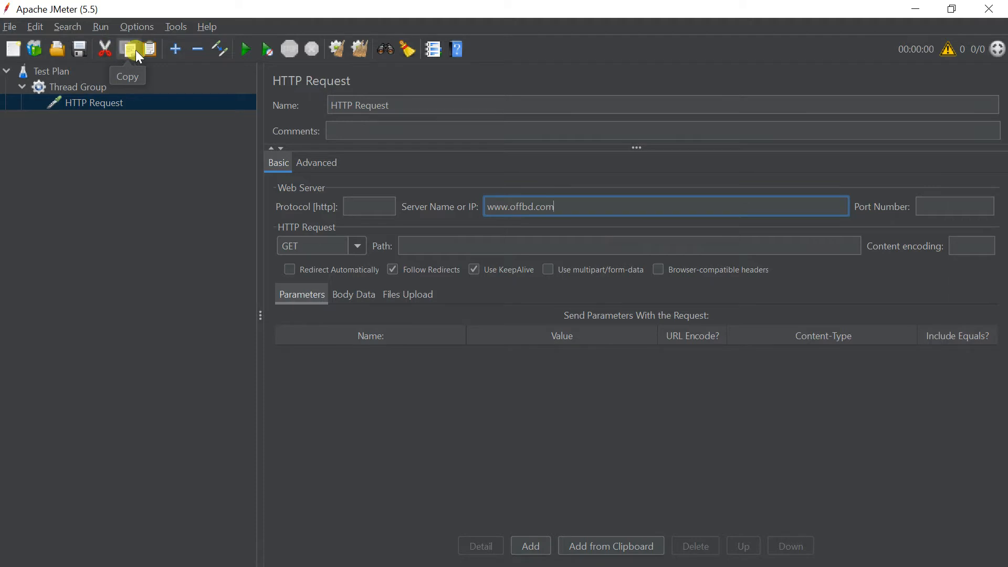
Rename the HTTP Request sampler as OffBd and add an empty row to its request parameters
{"action": "left_click", "coordinate": [75, 47]}
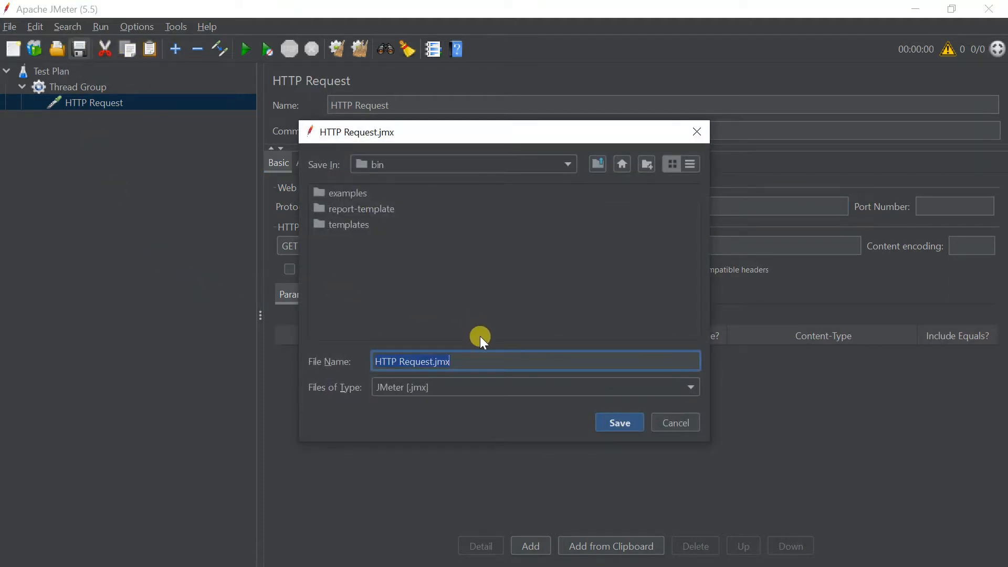
{"action": "left_click", "coordinate": [698, 132]}
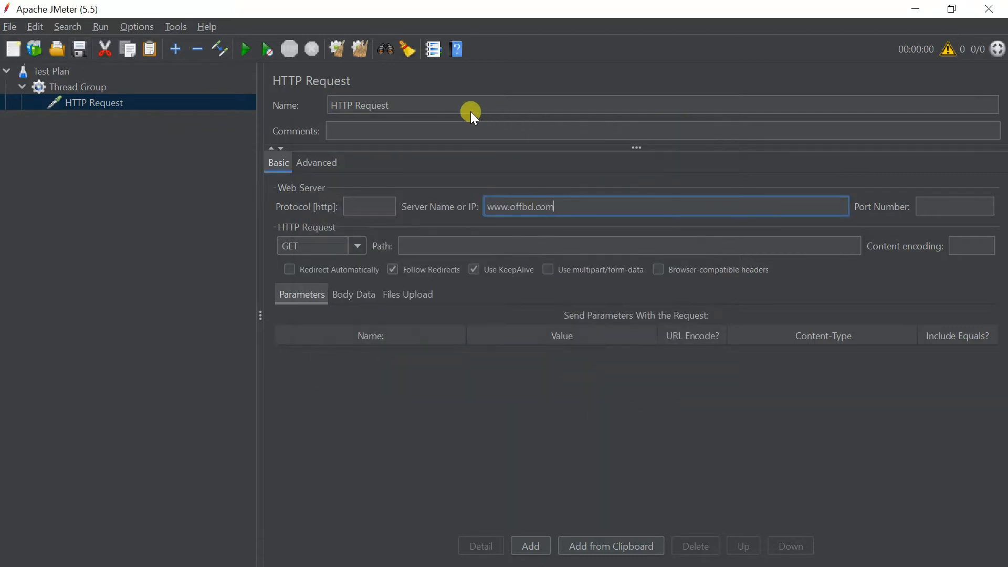
{"action": "left_click_drag", "start_coordinate": [435, 108], "coordinate": [247, 103]}
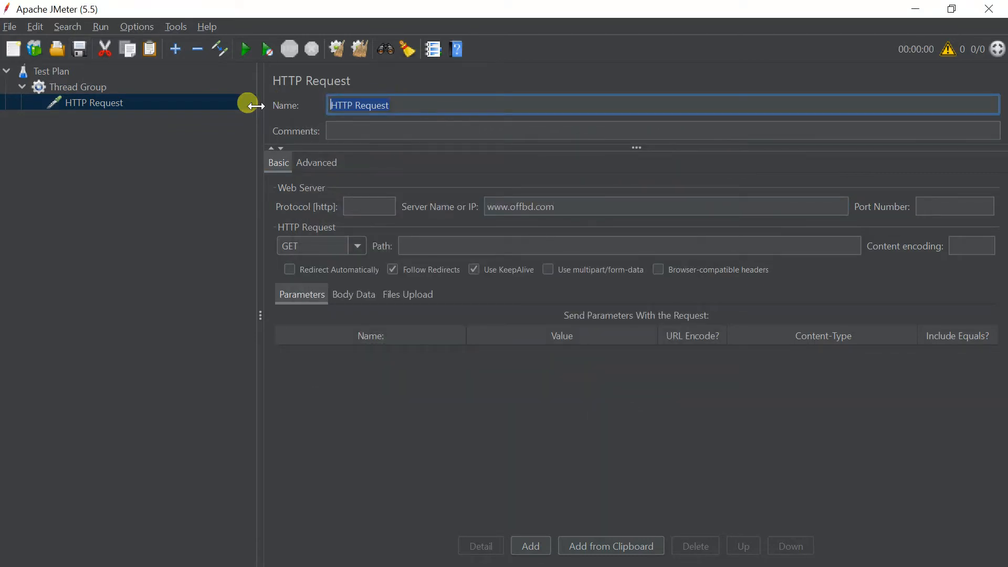
{"action": "type", "text": "OffBd"}
{"action": "left_click", "coordinate": [532, 543]}
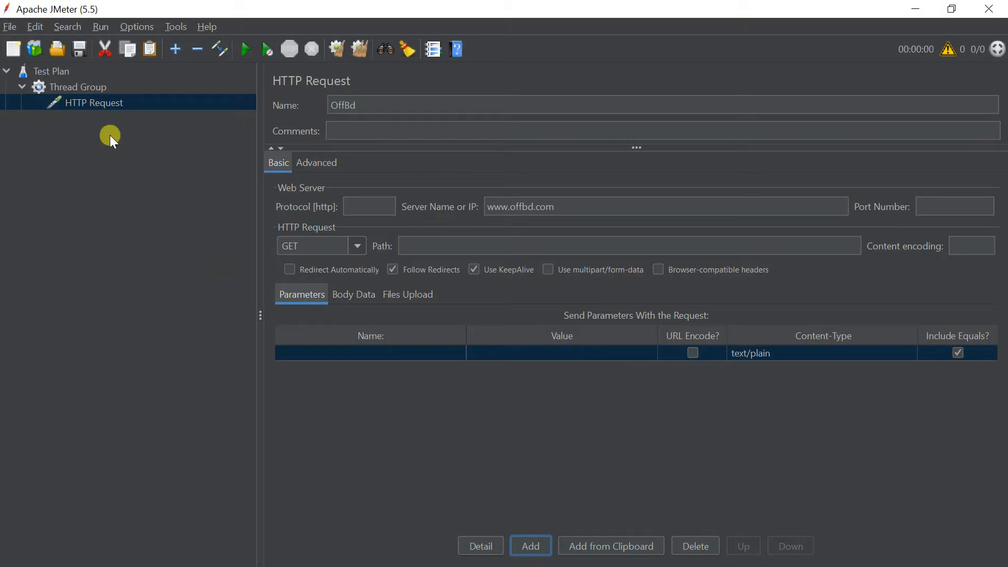
Add a second HTTP Request sampler to the Thread Group, below OffBd
{"action": "left_click", "coordinate": [78, 90]}
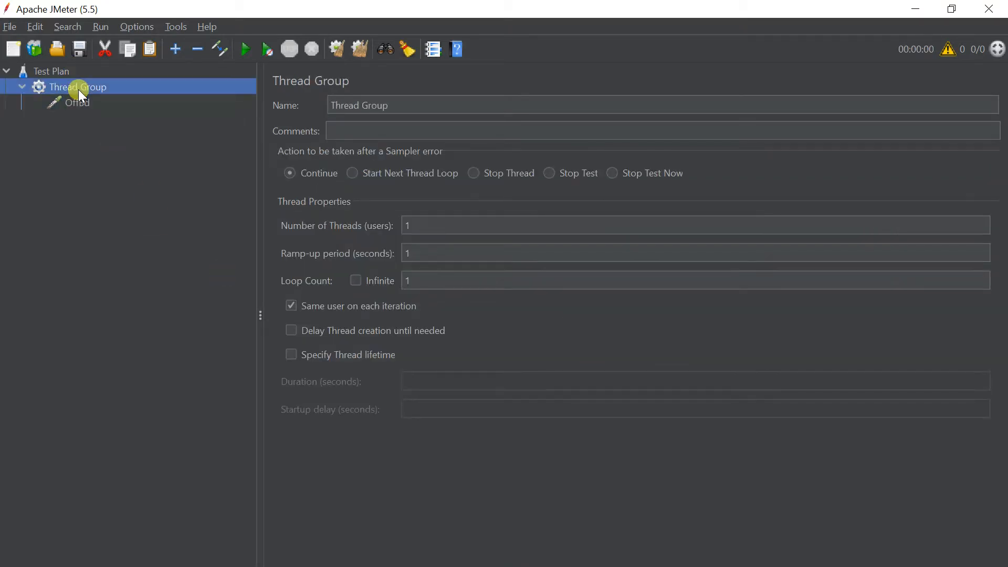
{"action": "right_click", "coordinate": [77, 89]}
{"action": "mouse_move", "coordinate": [106, 98]}
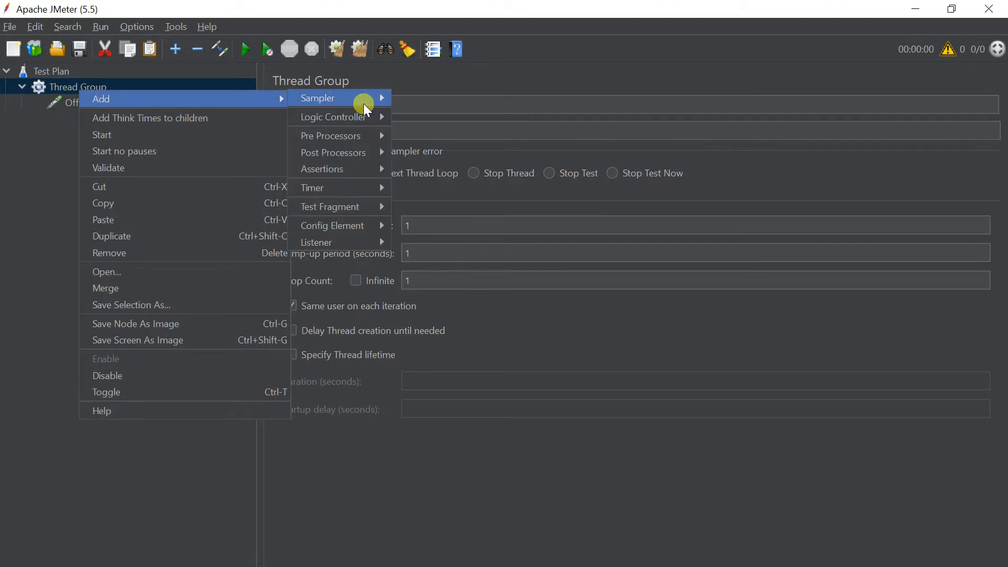
{"action": "mouse_move", "coordinate": [363, 102]}
{"action": "left_click", "coordinate": [424, 114]}
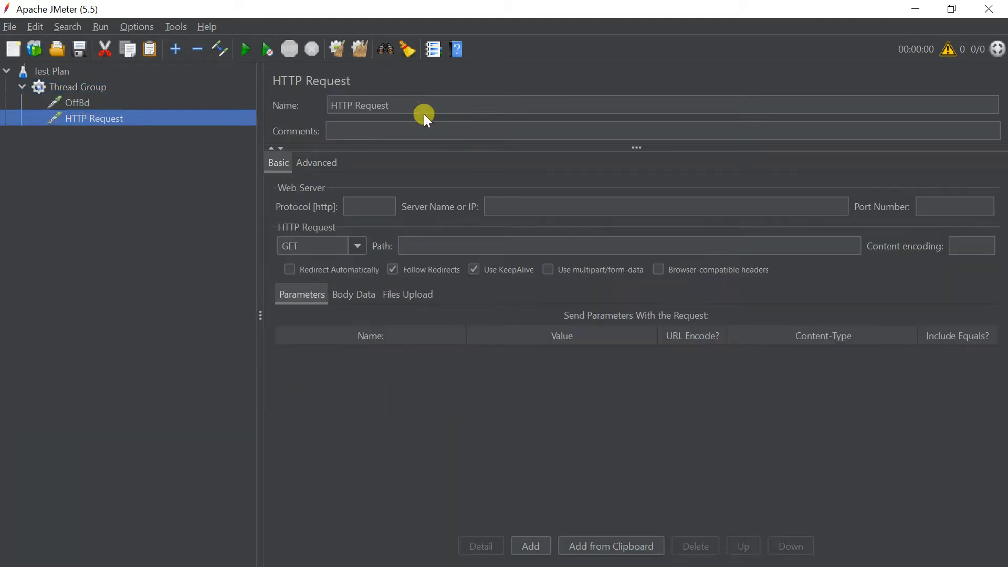
{"action": "left_click", "coordinate": [563, 207]}
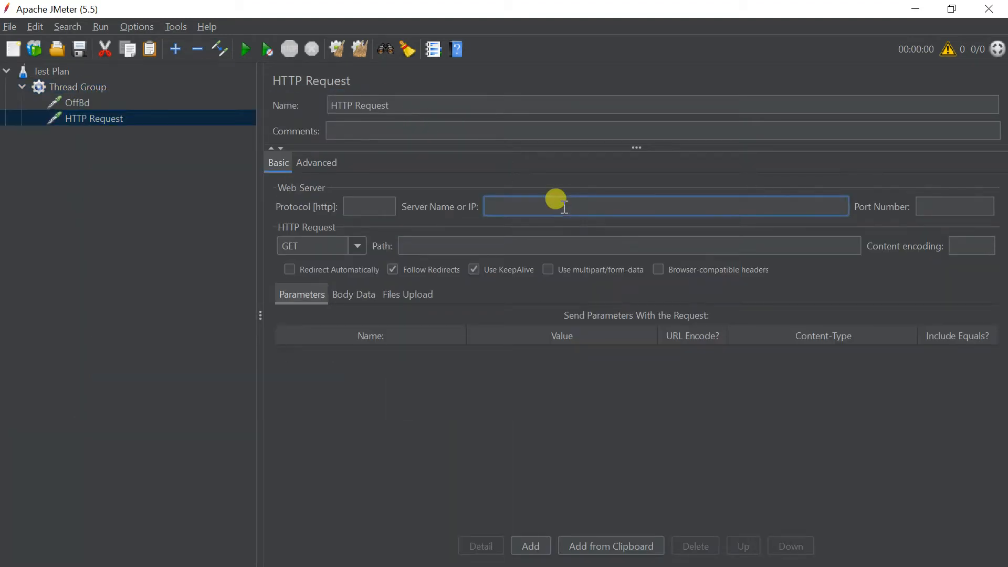
{"action": "key", "text": "super+v"}
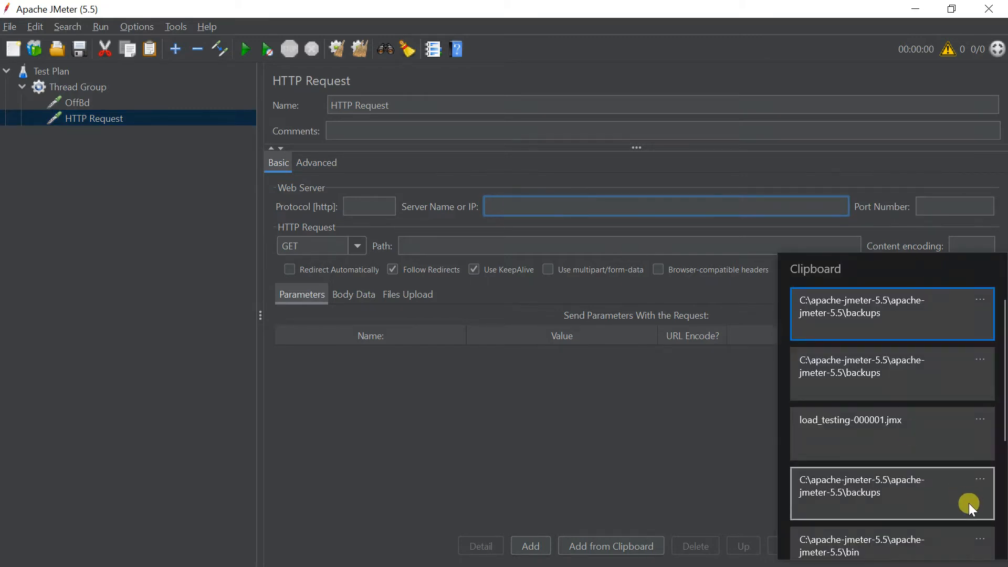
{"action": "scroll", "coordinate": [946, 499], "scroll_direction": "down", "scroll_amount": 5}
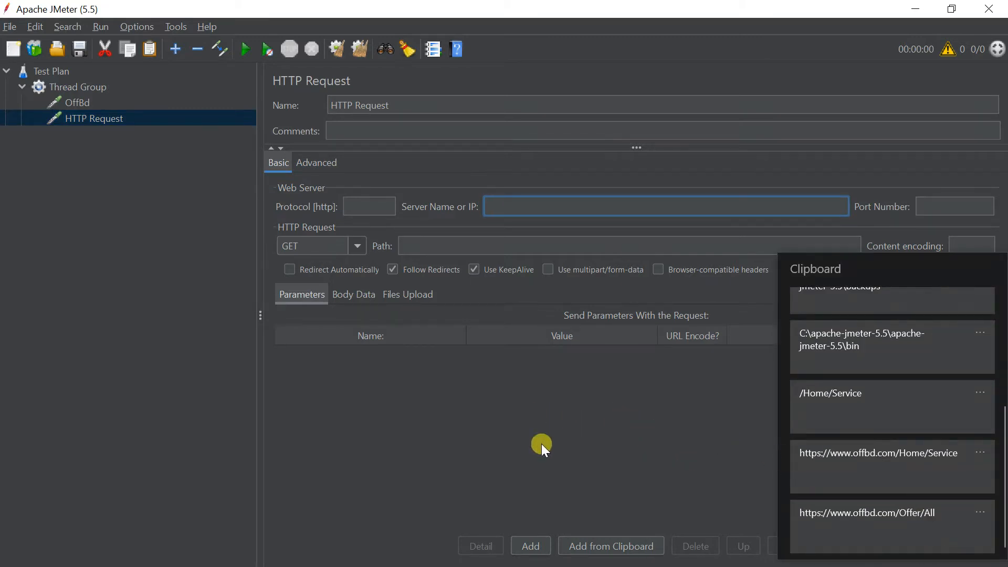
{"action": "left_click", "coordinate": [568, 462]}
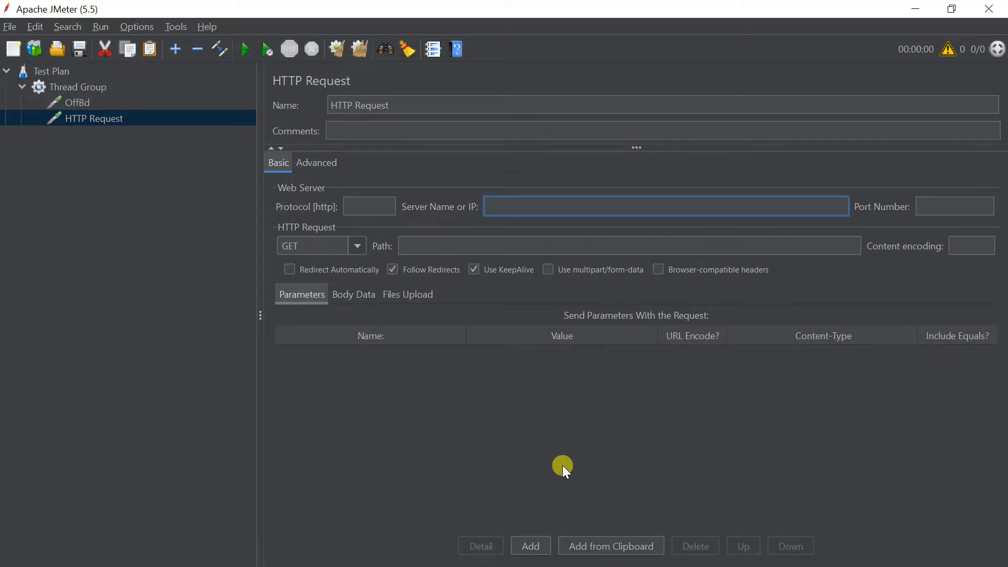
Switch to Chrome and open the View all offers page of the offbd.com site
{"action": "key", "text": "alt+Tab"}
{"action": "key", "text": "Tab"}
{"action": "key", "text": "Tab"}
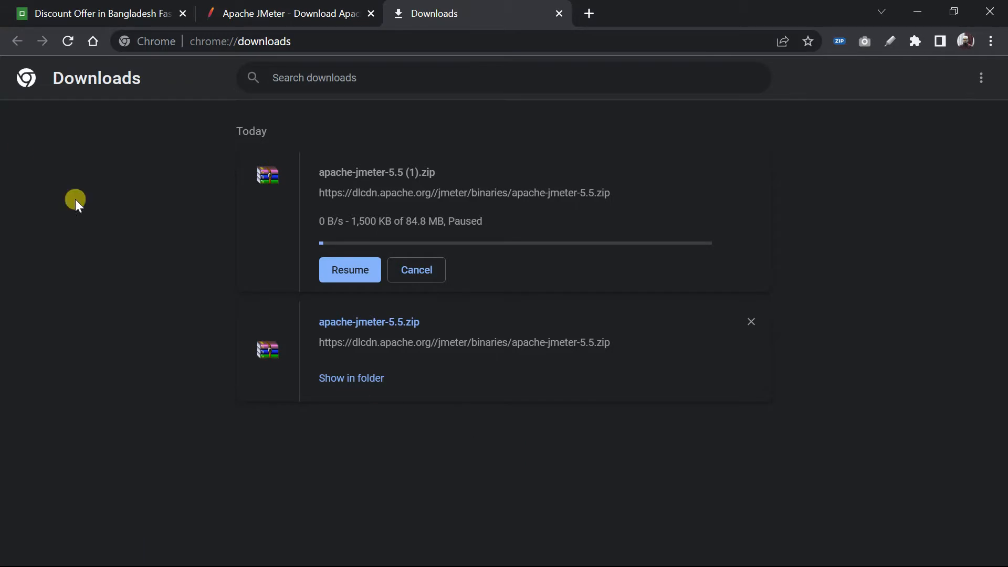
{"action": "left_click", "coordinate": [67, 12]}
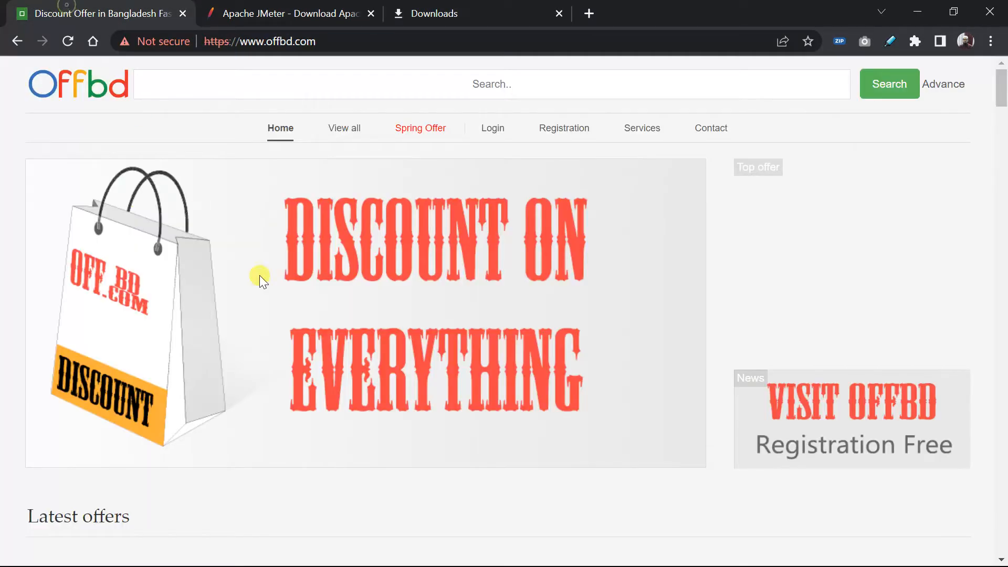
{"action": "left_click", "coordinate": [348, 131]}
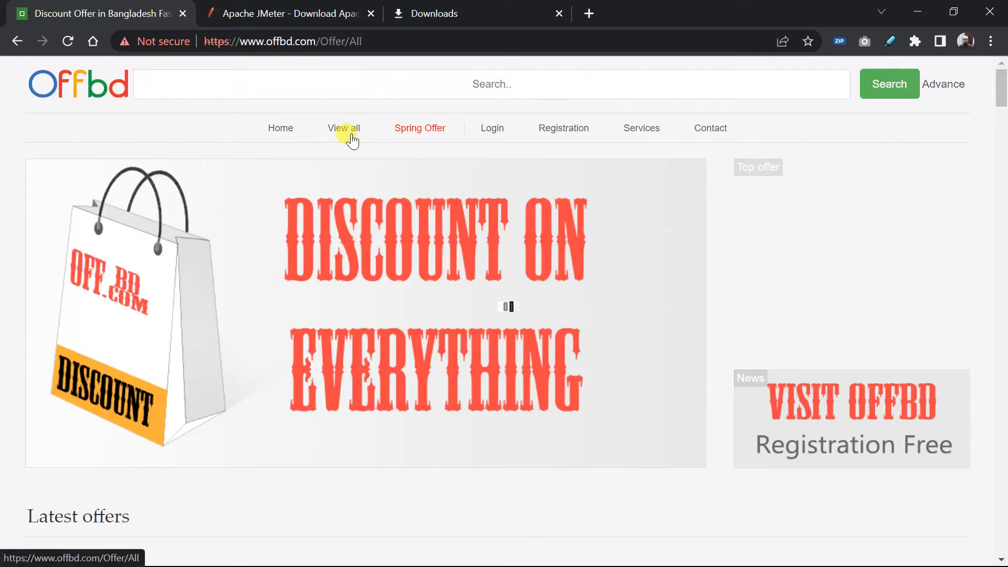
{"action": "left_click", "coordinate": [410, 41]}
{"action": "triple_click", "coordinate": [409, 40]}
{"action": "double_click", "coordinate": [410, 41]}
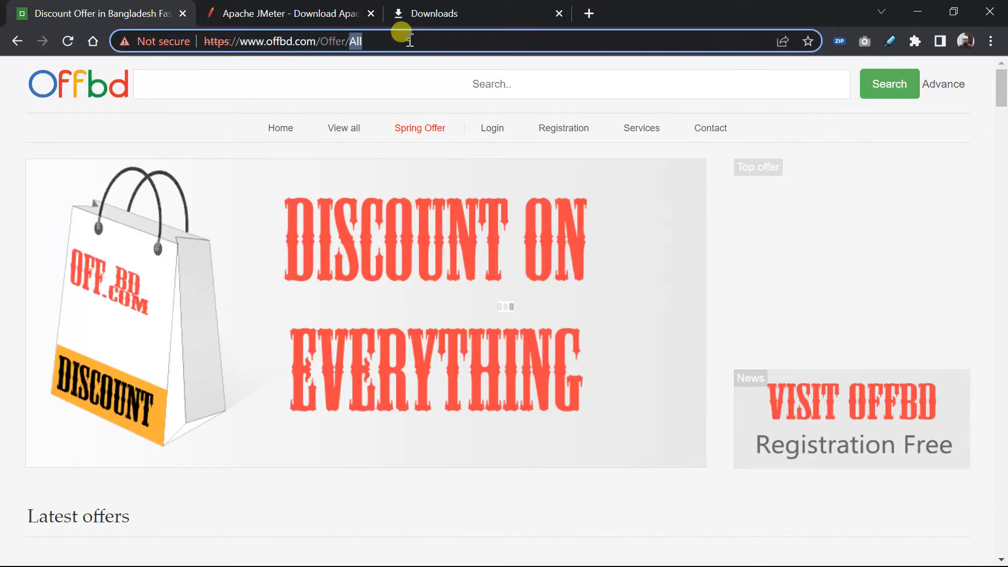
{"action": "double_click", "coordinate": [409, 41]}
{"action": "triple_click", "coordinate": [409, 41]}
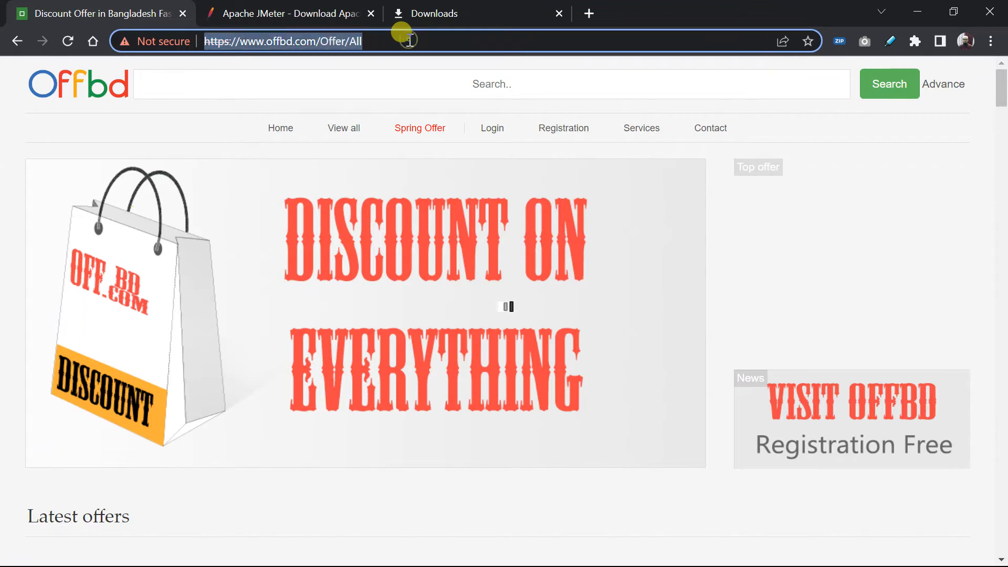
{"action": "right_click", "coordinate": [344, 43]}
{"action": "left_click", "coordinate": [384, 154]}
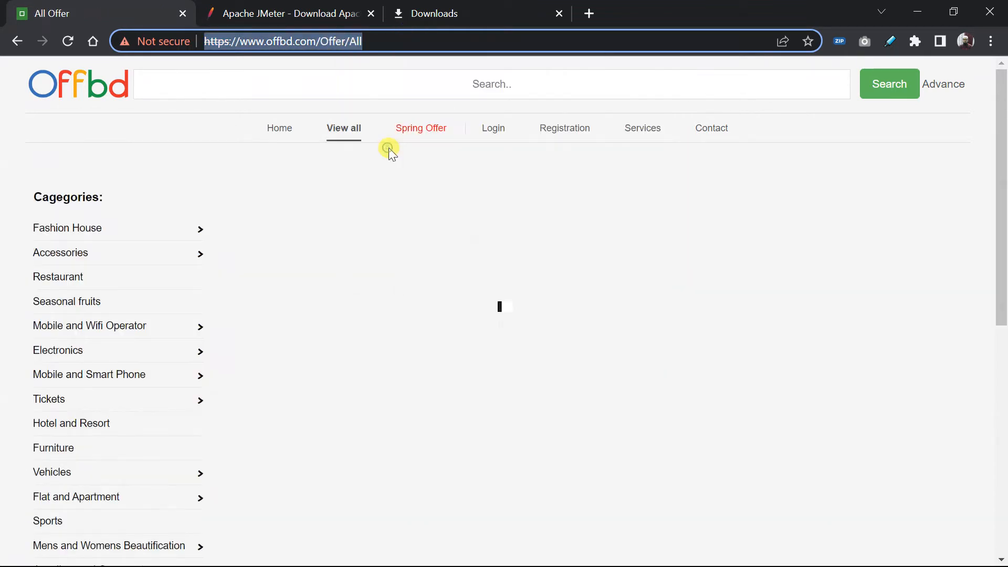
{"action": "left_click", "coordinate": [346, 12]}
{"action": "left_click", "coordinate": [918, 11]}
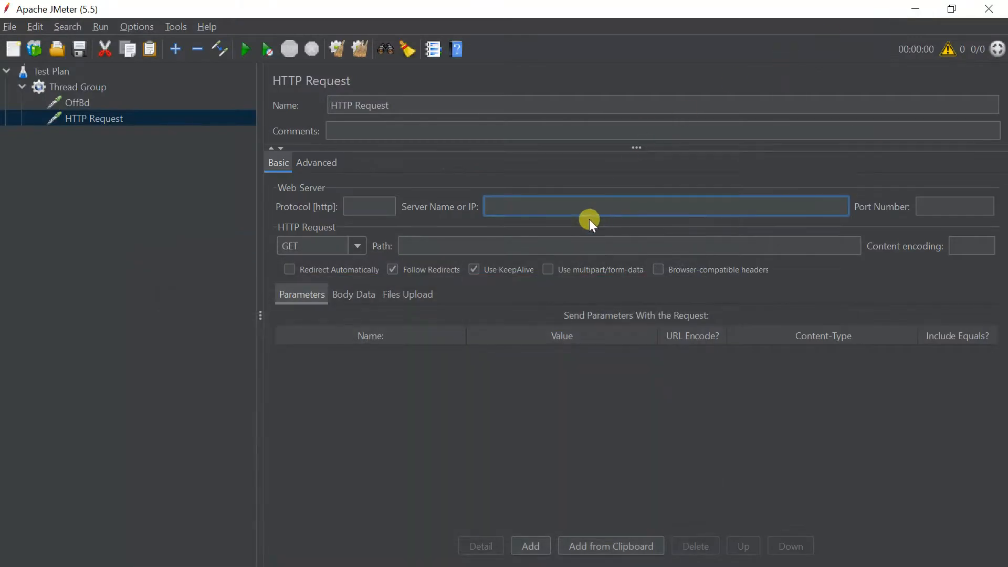
{"action": "right_click", "coordinate": [559, 205]}
{"action": "left_click", "coordinate": [568, 235]}
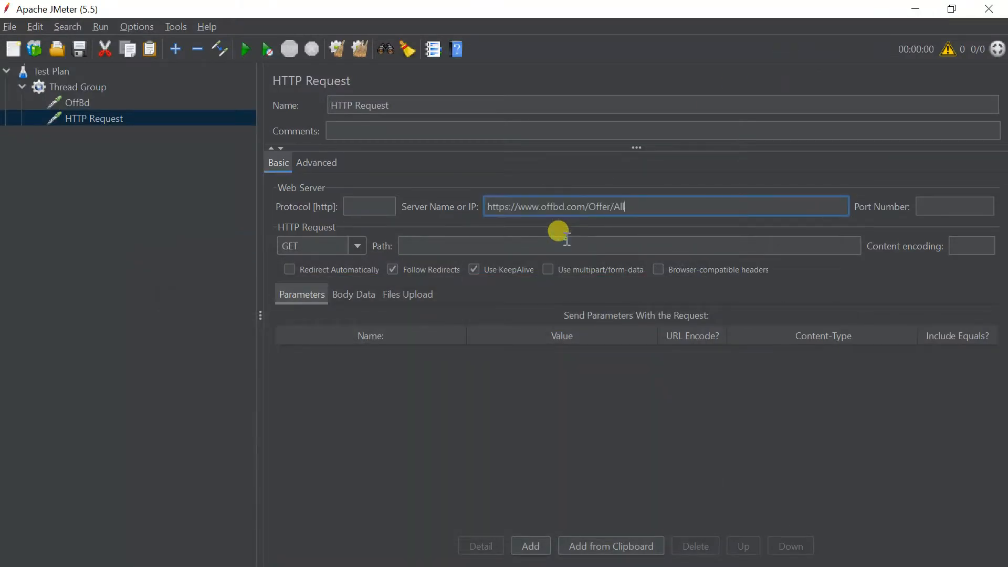
{"action": "left_click_drag", "start_coordinate": [626, 207], "coordinate": [592, 209]}
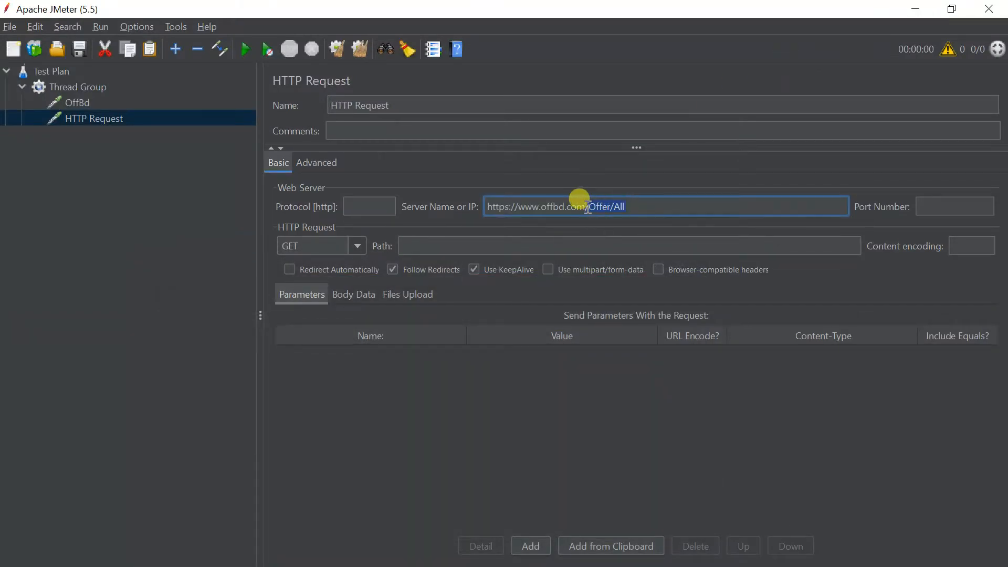
{"action": "right_click", "coordinate": [595, 205]}
{"action": "left_click", "coordinate": [604, 213]}
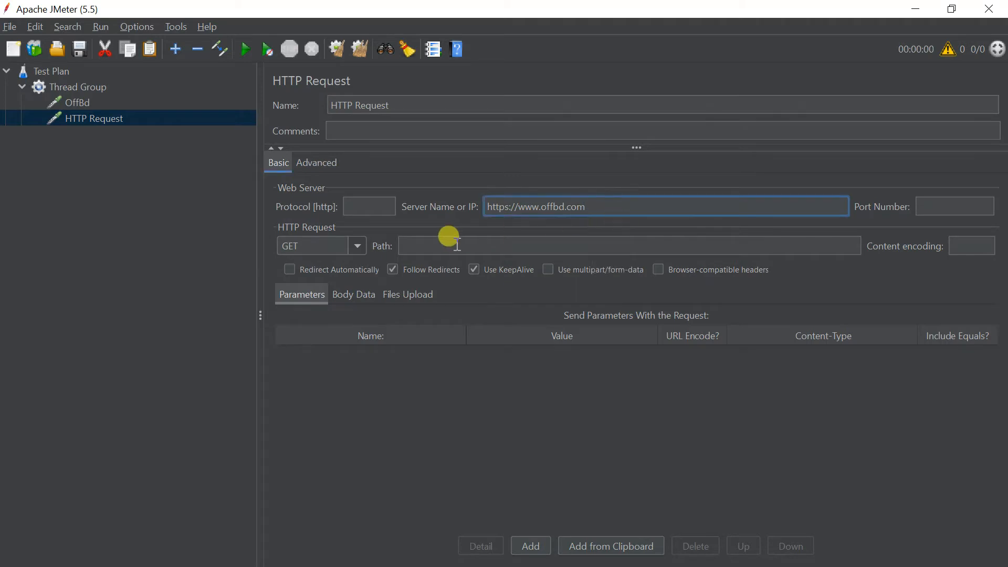
{"action": "left_click", "coordinate": [451, 242]}
{"action": "right_click", "coordinate": [454, 243]}
{"action": "left_click", "coordinate": [466, 270]}
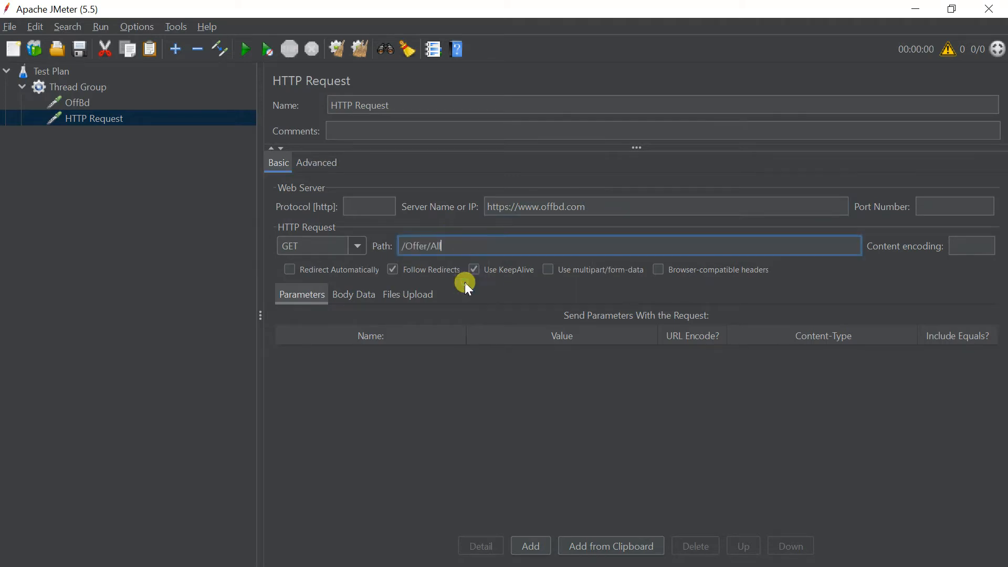
{"action": "left_click", "coordinate": [357, 246]}
{"action": "left_click", "coordinate": [358, 247]}
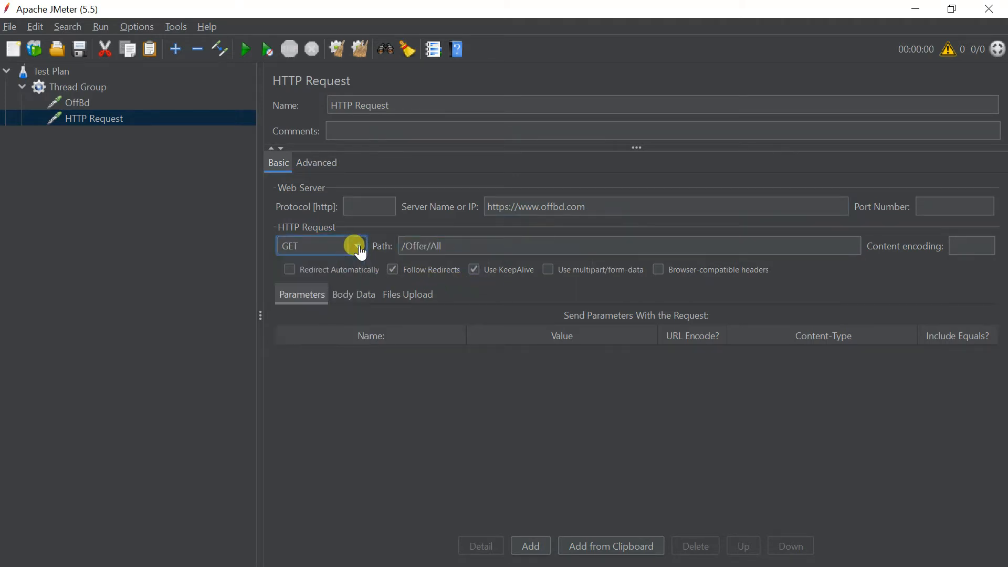
{"action": "left_click", "coordinate": [520, 208]}
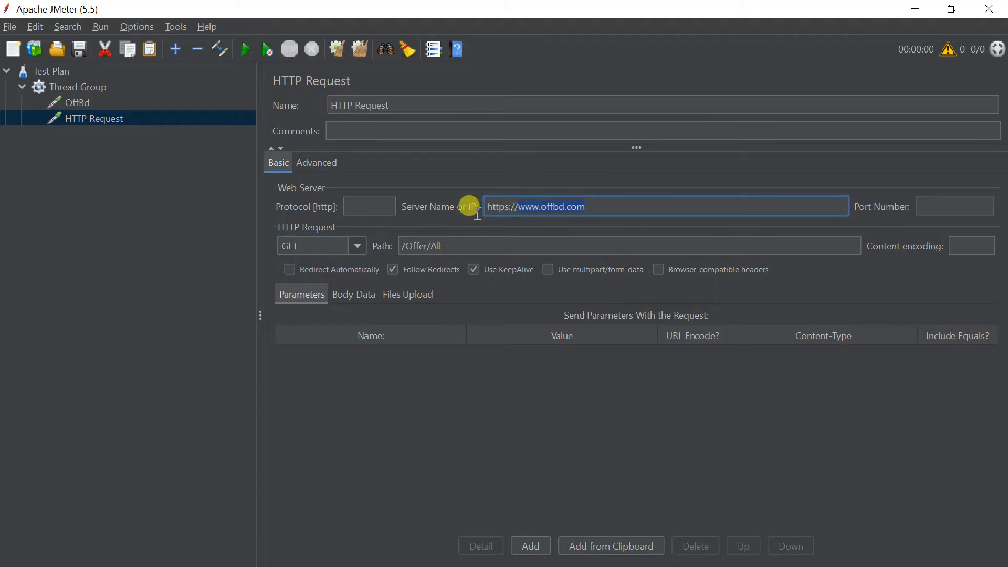
{"action": "left_click", "coordinate": [489, 206]}
{"action": "key", "text": "BackSpace"}
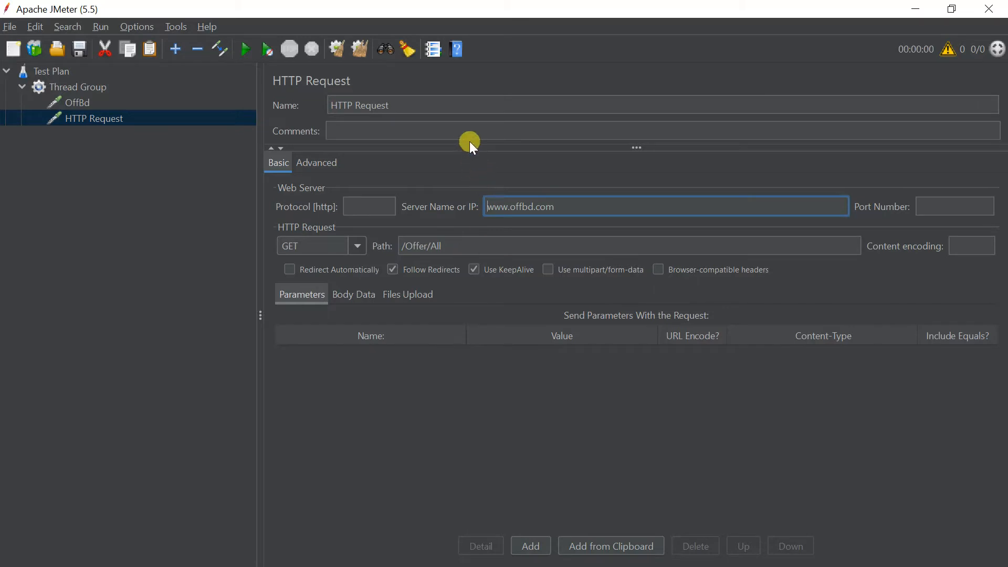
Rename the second HTTP Request sampler as AllOffer and add an empty row to its request parameters
{"action": "left_click_drag", "start_coordinate": [428, 103], "coordinate": [295, 104]}
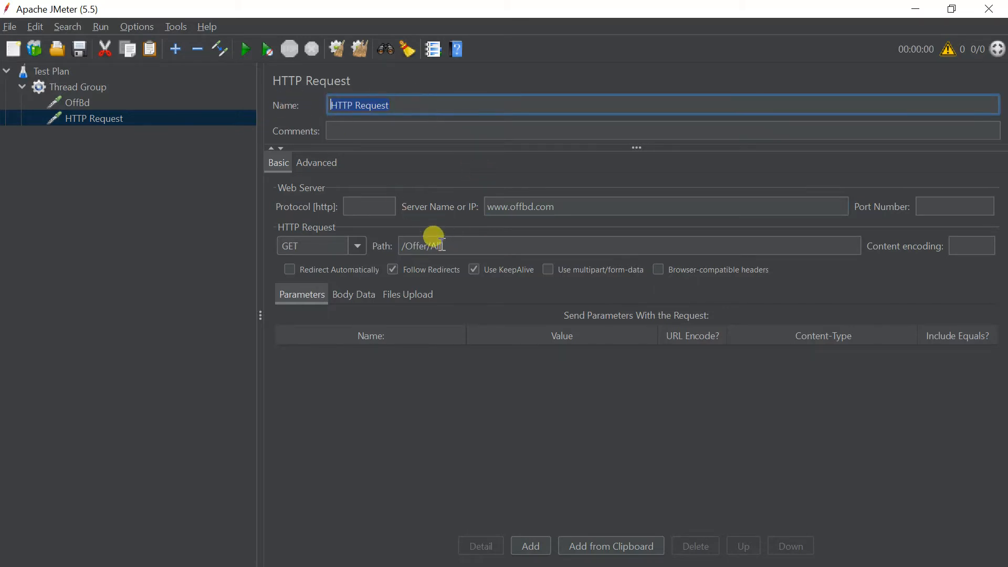
{"action": "type", "text": "A"}
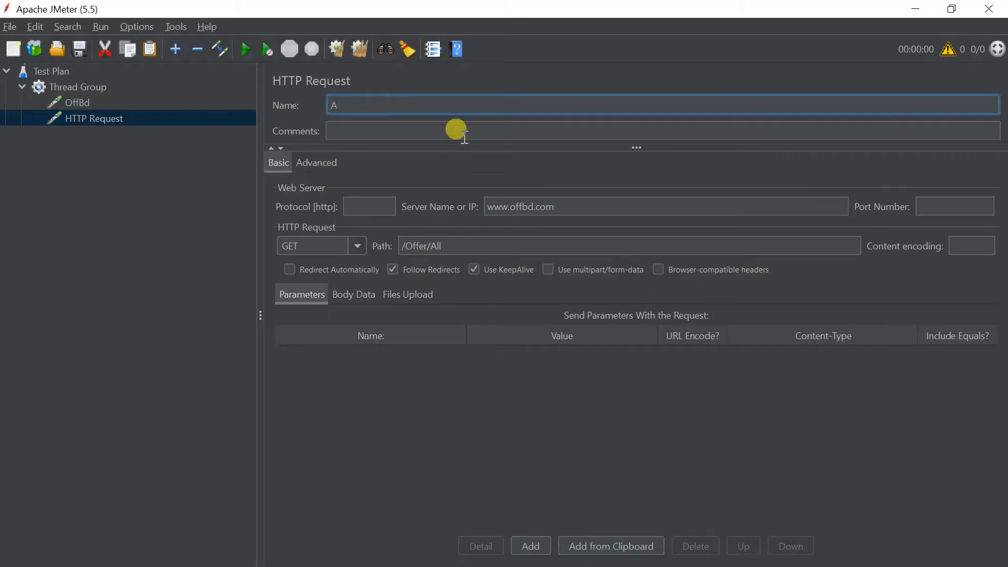
{"action": "type", "text": "llOffer"}
{"action": "left_click", "coordinate": [541, 541]}
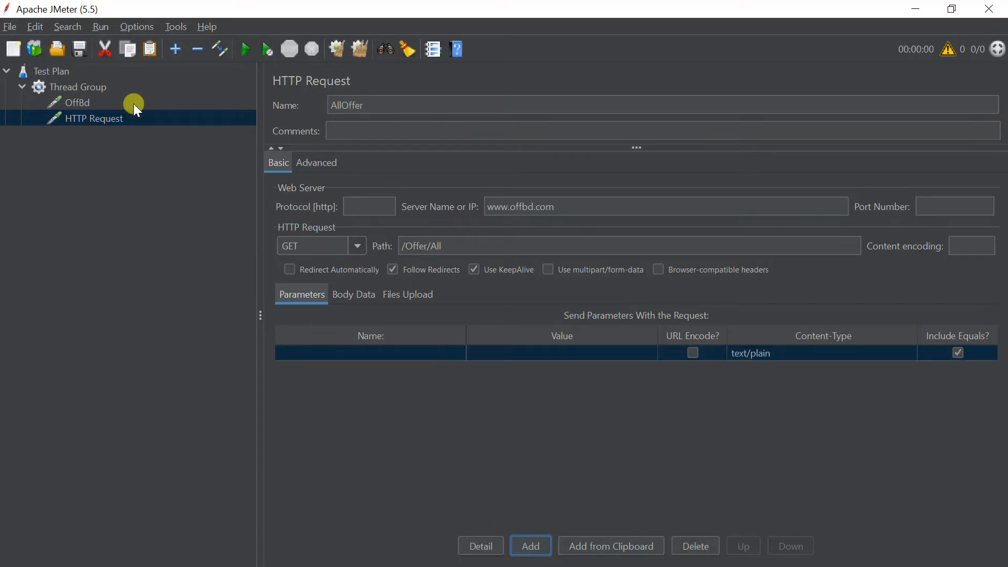
Add a third HTTP Request sampler to the Thread Group, below AllOffer
{"action": "left_click", "coordinate": [81, 86]}
{"action": "right_click", "coordinate": [81, 86]}
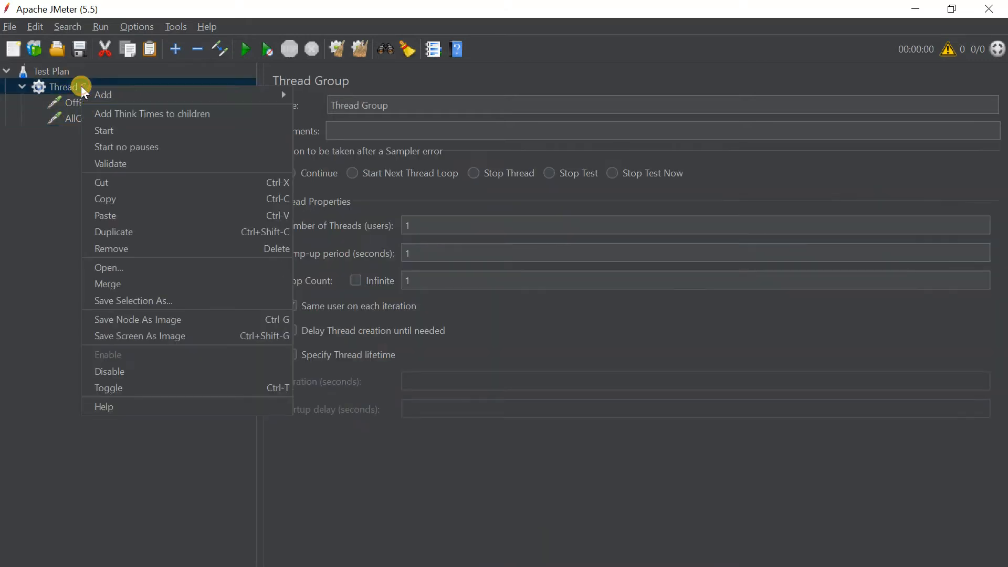
{"action": "mouse_move", "coordinate": [112, 94]}
{"action": "mouse_move", "coordinate": [332, 93]}
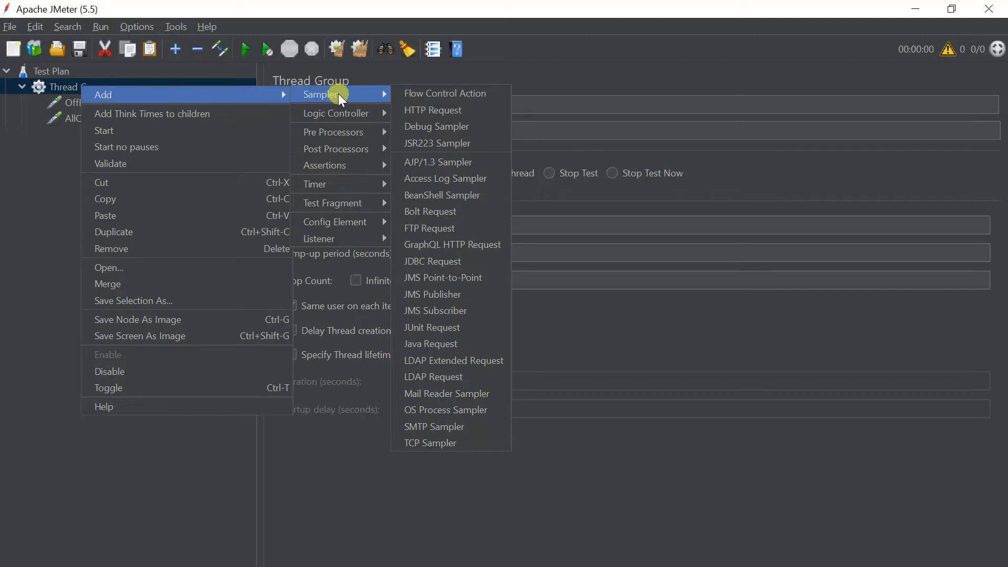
{"action": "left_click", "coordinate": [437, 109]}
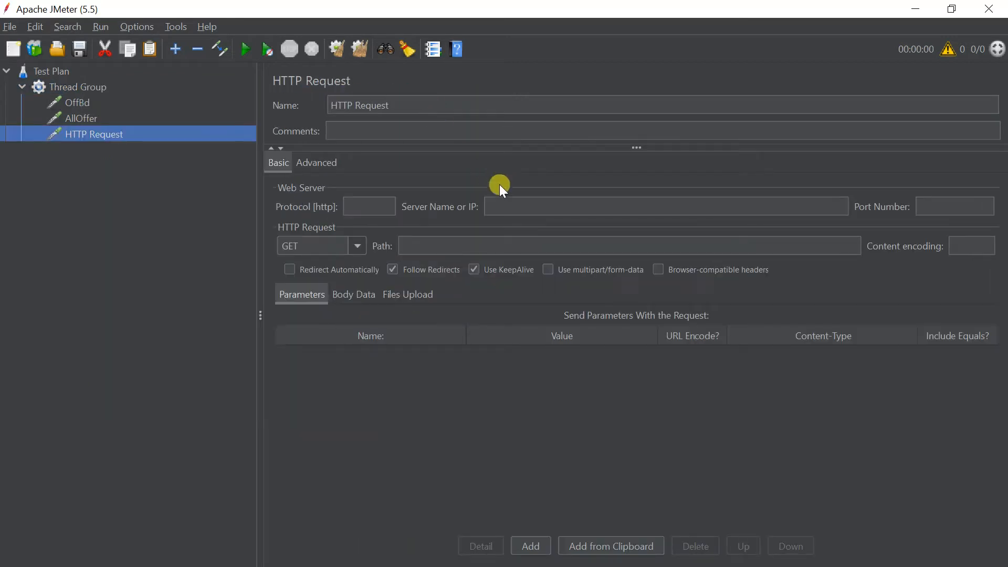
{"action": "left_click", "coordinate": [513, 204]}
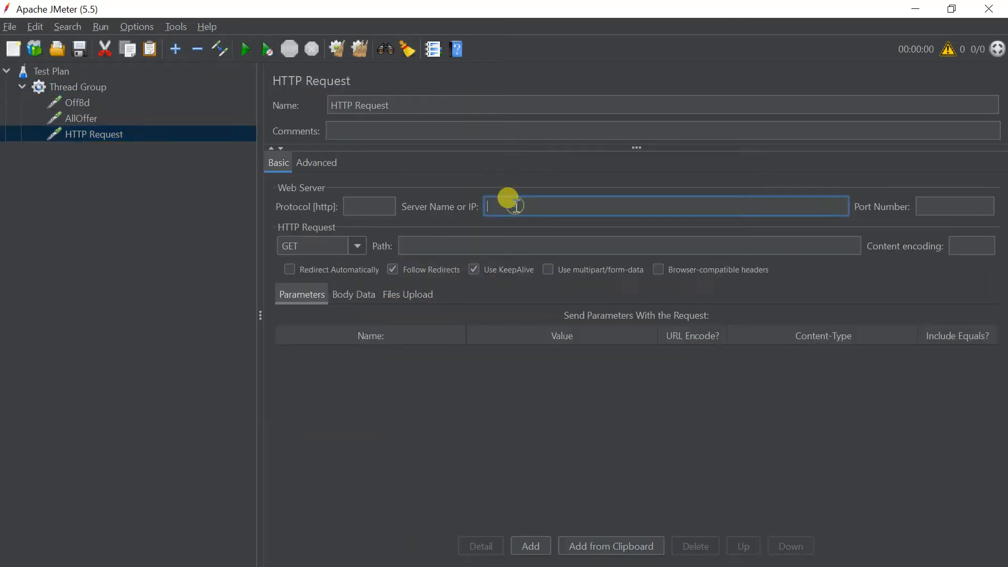
{"action": "key", "text": "super+v"}
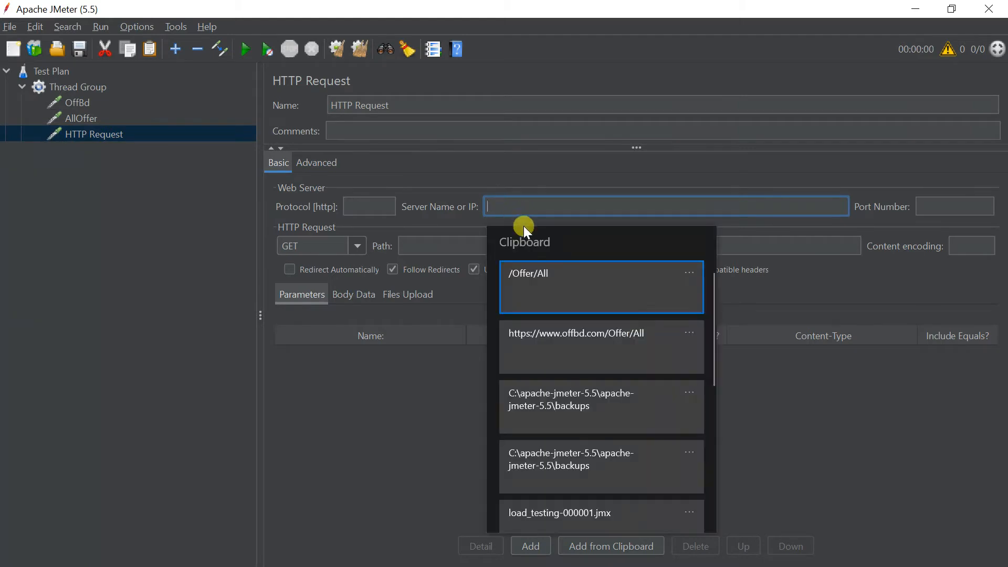
{"action": "scroll", "coordinate": [635, 446], "scroll_direction": "down", "scroll_amount": 5}
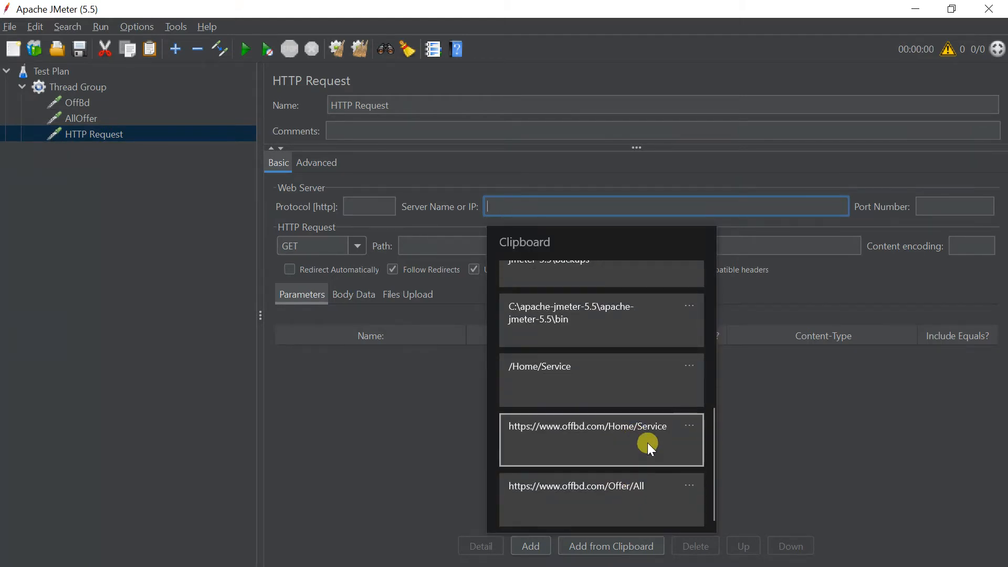
{"action": "left_click", "coordinate": [647, 442]}
{"action": "left_click_drag", "start_coordinate": [656, 208], "coordinate": [590, 209]}
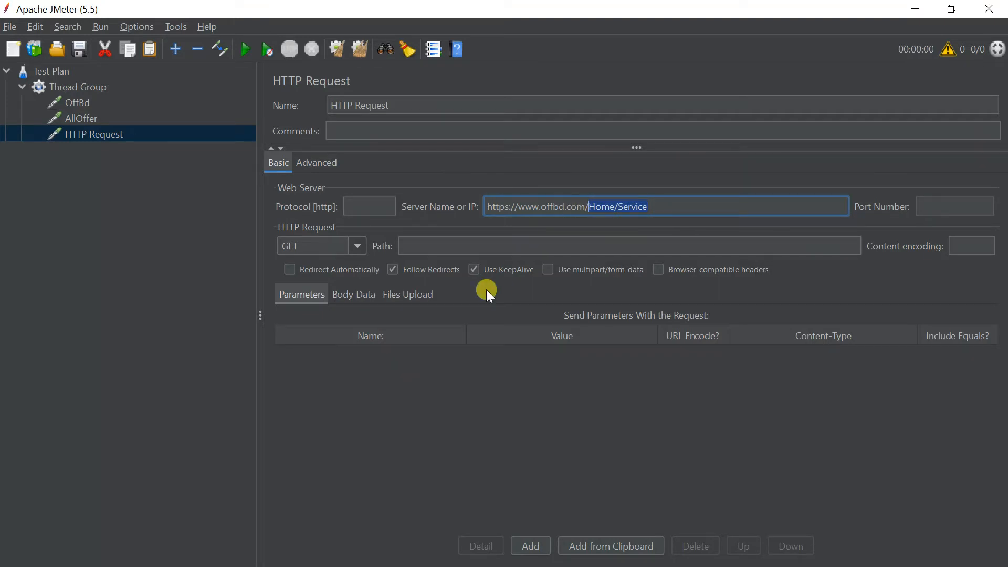
Switch to Chrome, open the Offbd site's Services page to check its address, and return to JMeter
{"action": "key", "text": "alt+Tab"}
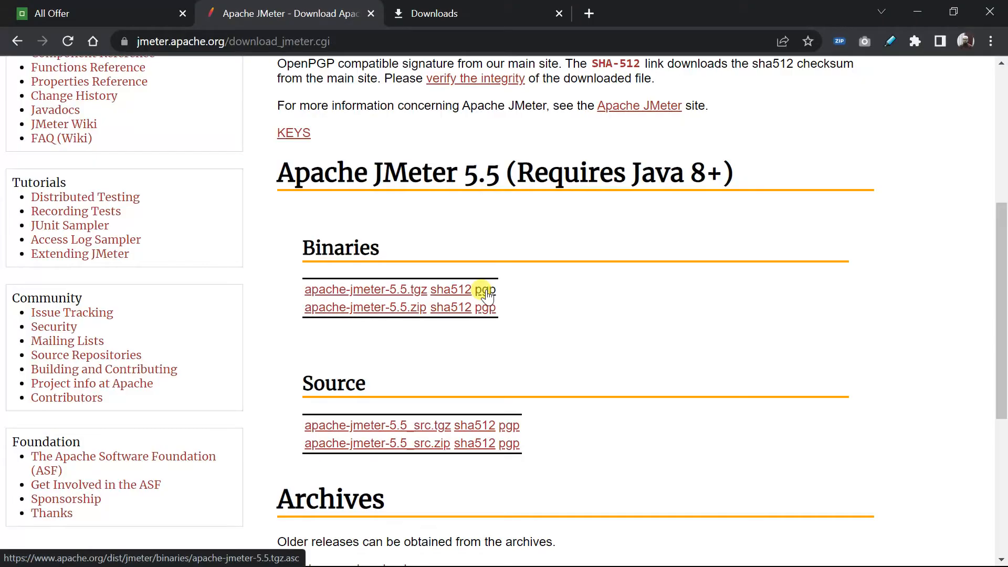
{"action": "left_click", "coordinate": [46, 3]}
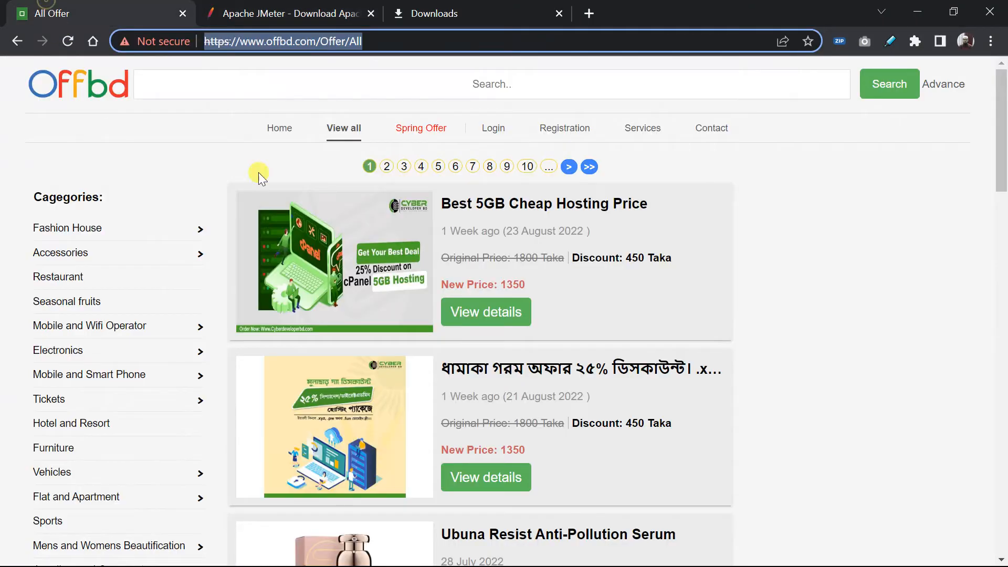
{"action": "left_click", "coordinate": [635, 129]}
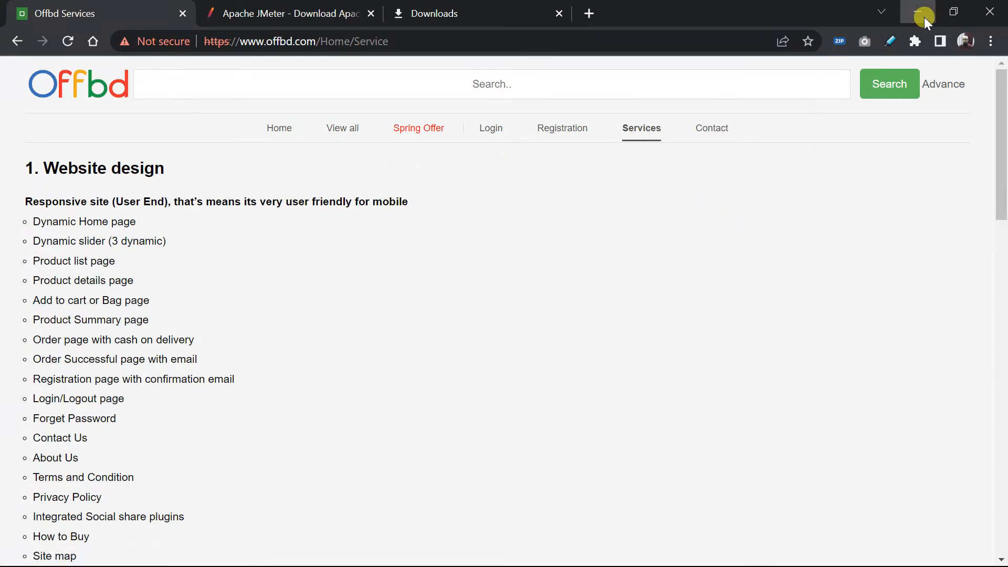
{"action": "left_click", "coordinate": [924, 16]}
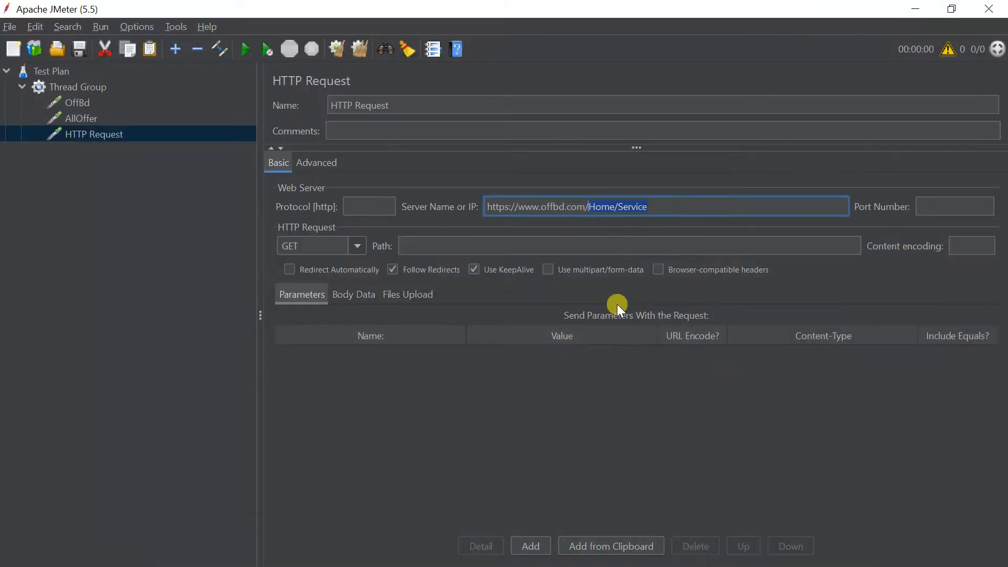
{"action": "right_click", "coordinate": [612, 207]}
{"action": "left_click", "coordinate": [632, 220]}
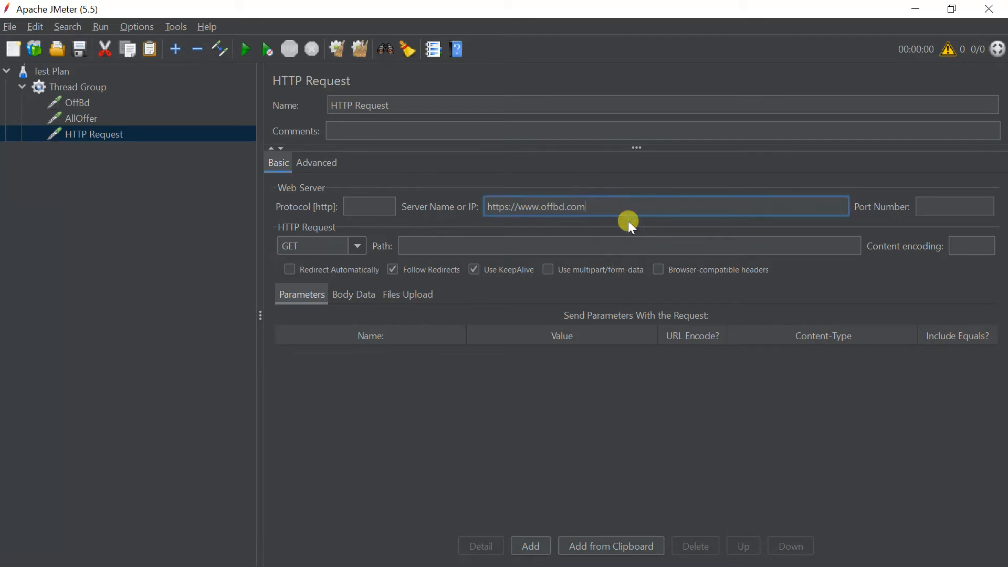
{"action": "left_click", "coordinate": [520, 243]}
{"action": "right_click", "coordinate": [513, 249]}
{"action": "left_click", "coordinate": [522, 289]}
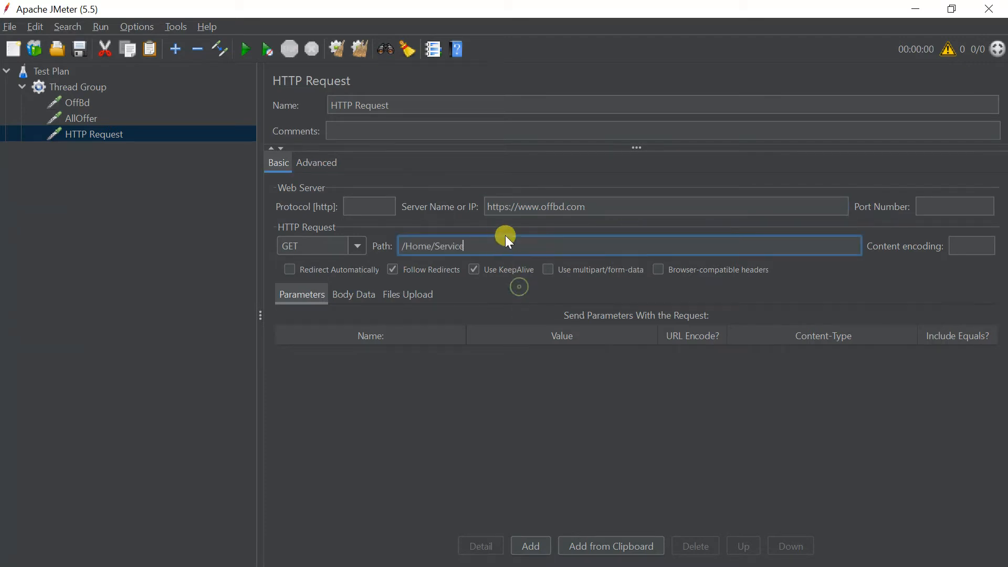
{"action": "left_click_drag", "start_coordinate": [518, 207], "coordinate": [467, 208]}
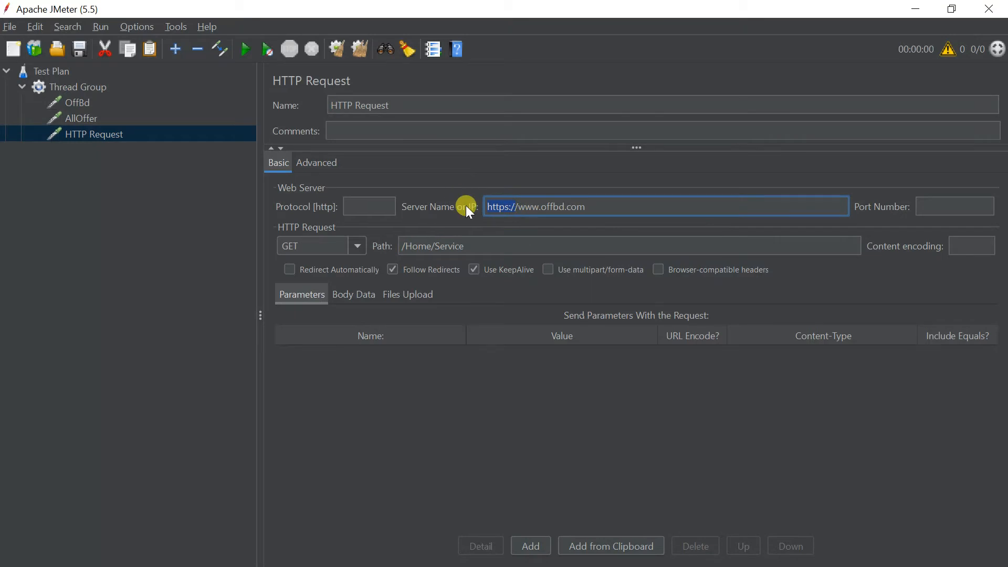
{"action": "key", "text": "BackSpace"}
{"action": "key", "text": "Delete"}
{"action": "left_click", "coordinate": [525, 540]}
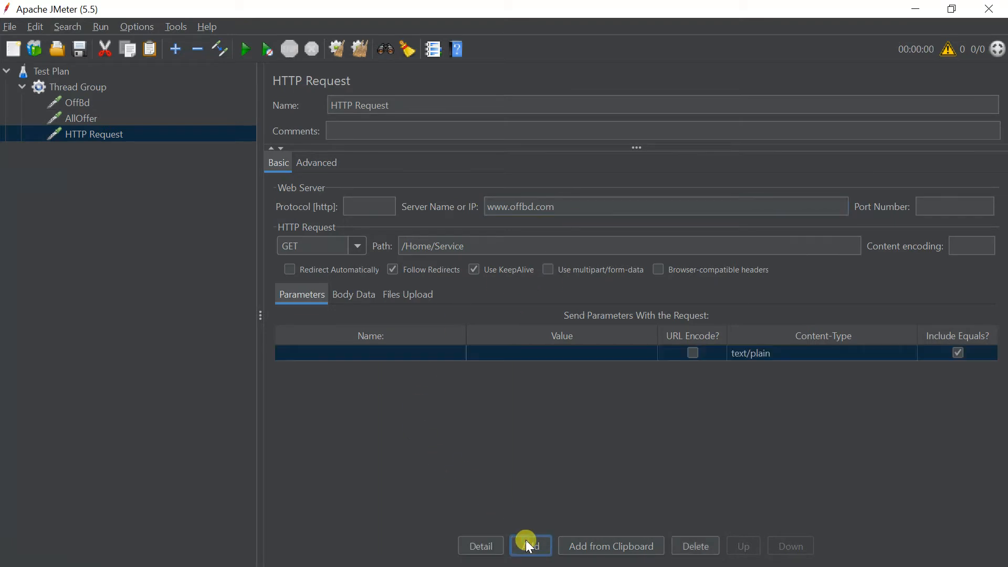
Add a View Results Tree listener to the Thread Group
{"action": "left_click", "coordinate": [62, 90]}
{"action": "right_click", "coordinate": [62, 90]}
{"action": "mouse_move", "coordinate": [112, 105]}
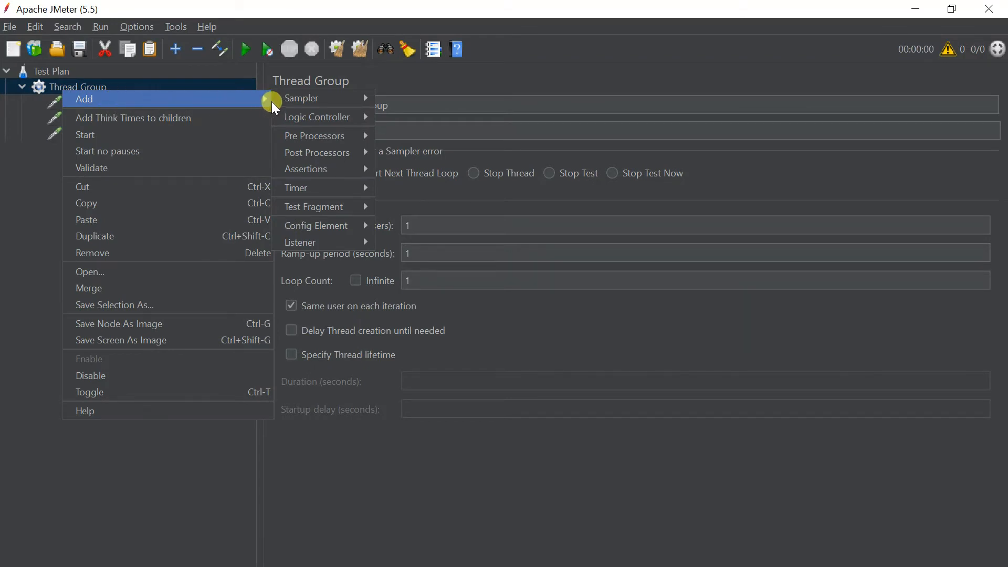
{"action": "mouse_move", "coordinate": [322, 105]}
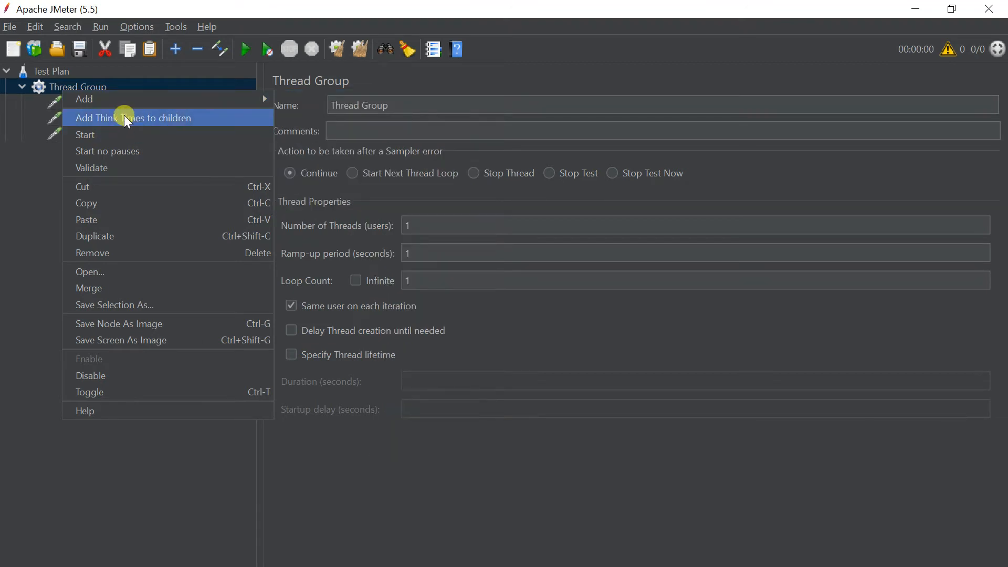
{"action": "mouse_move", "coordinate": [97, 90]}
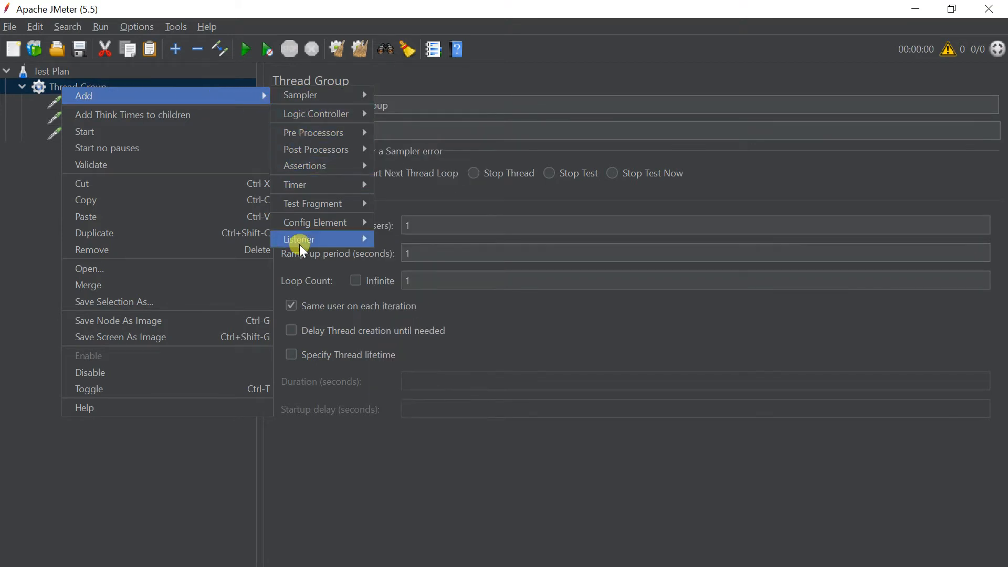
{"action": "mouse_move", "coordinate": [302, 241]}
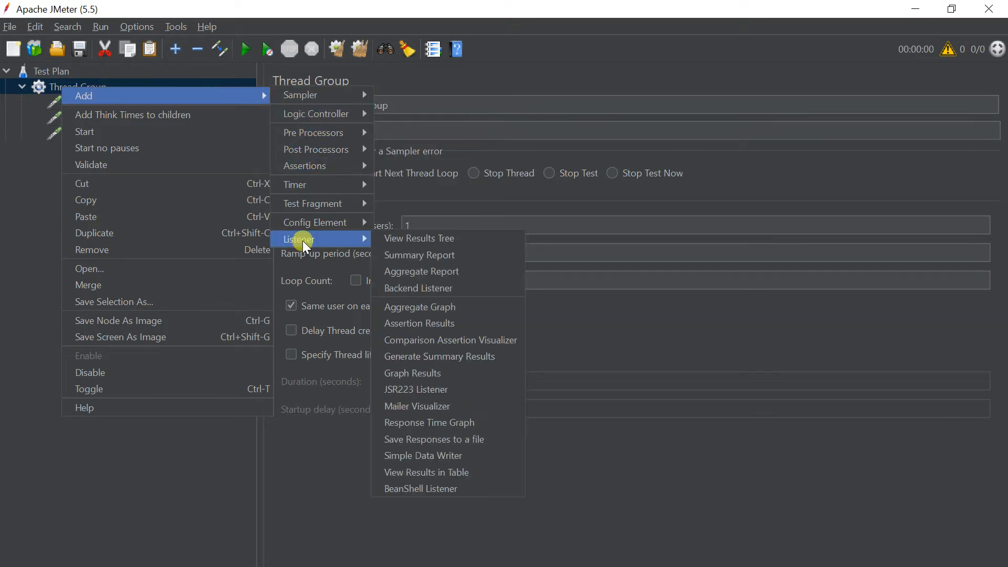
{"action": "left_click", "coordinate": [459, 234]}
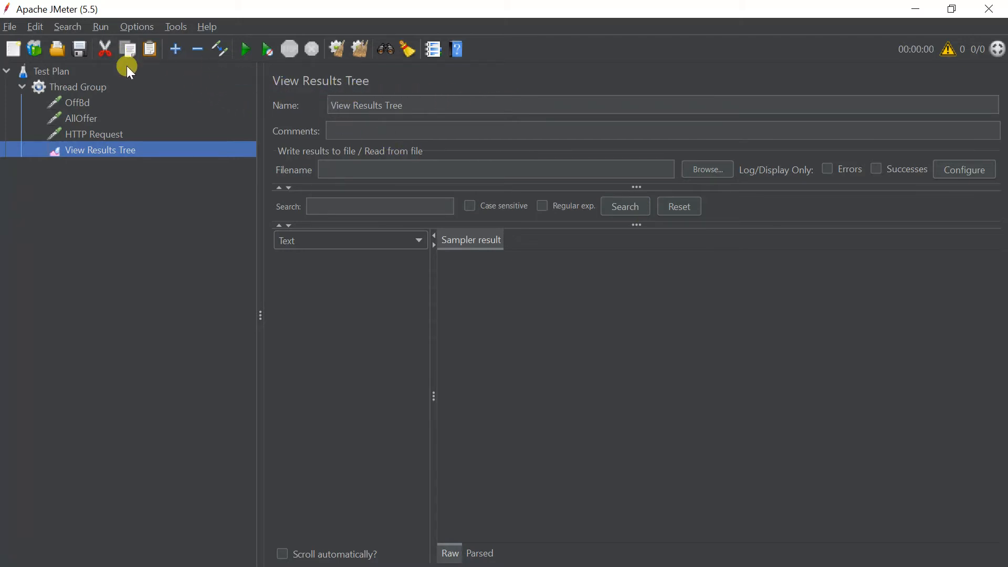
Save the test plan as first.jmx in the JMeter bin folder
{"action": "left_click", "coordinate": [80, 48]}
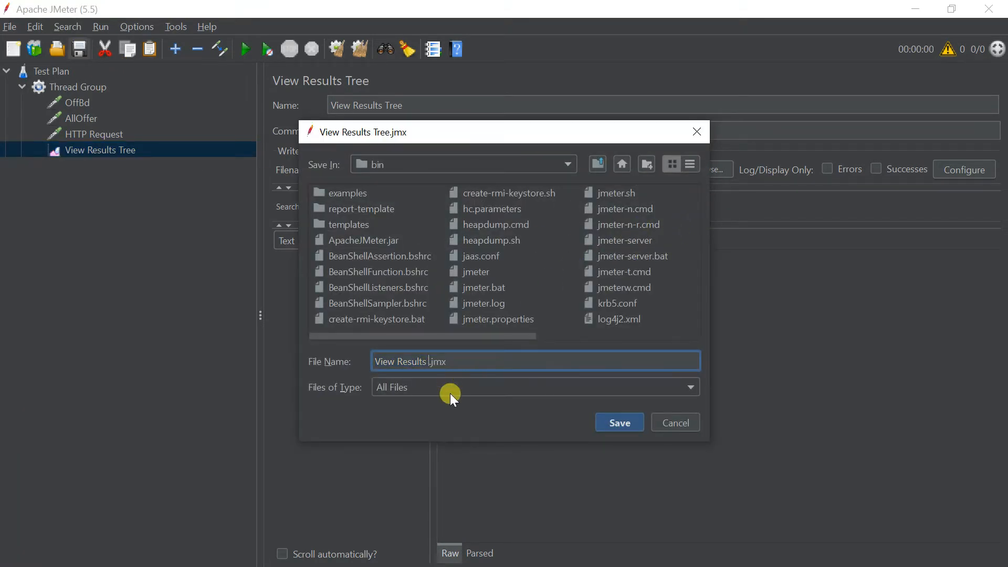
{"action": "key", "text": "BackSpace"}
{"action": "key", "text": "BackSpace"}
{"action": "key", "text": "BackSpace"}
{"action": "key", "text": "BackSpace"}
{"action": "key", "text": "BackSpace"}
{"action": "key", "text": "BackSpace"}
{"action": "key", "text": "BackSpace"}
{"action": "key", "text": "BackSpace"}
{"action": "key", "text": "BackSpace"}
{"action": "key", "text": "BackSpace"}
{"action": "key", "text": "BackSpace"}
{"action": "key", "text": "BackSpace"}
{"action": "key", "text": "BackSpace"}
{"action": "type", "text": "first"}
{"action": "left_click", "coordinate": [613, 421]}
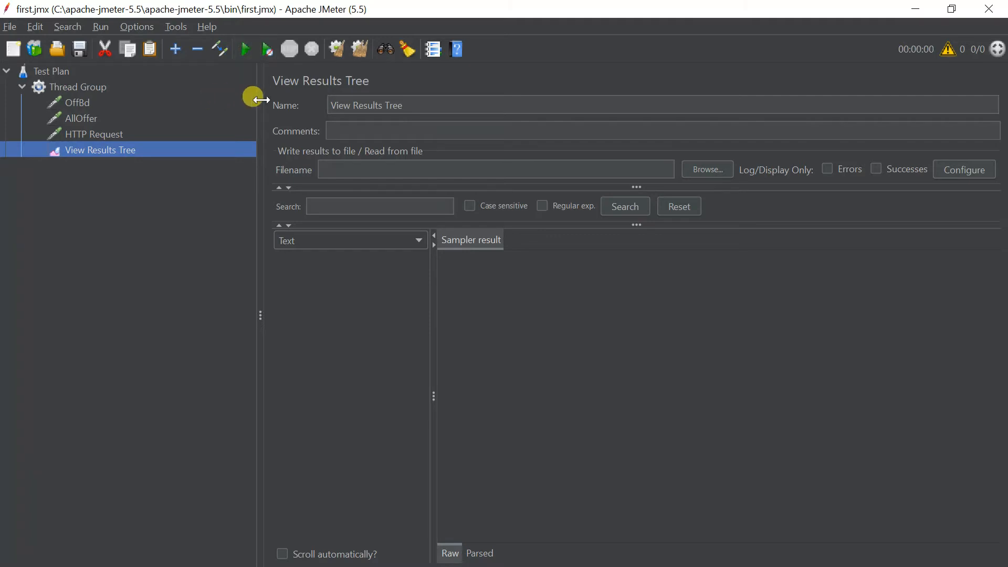
Run the test plan and look over the listener's sample result save configuration without changing it
{"action": "left_click", "coordinate": [246, 49]}
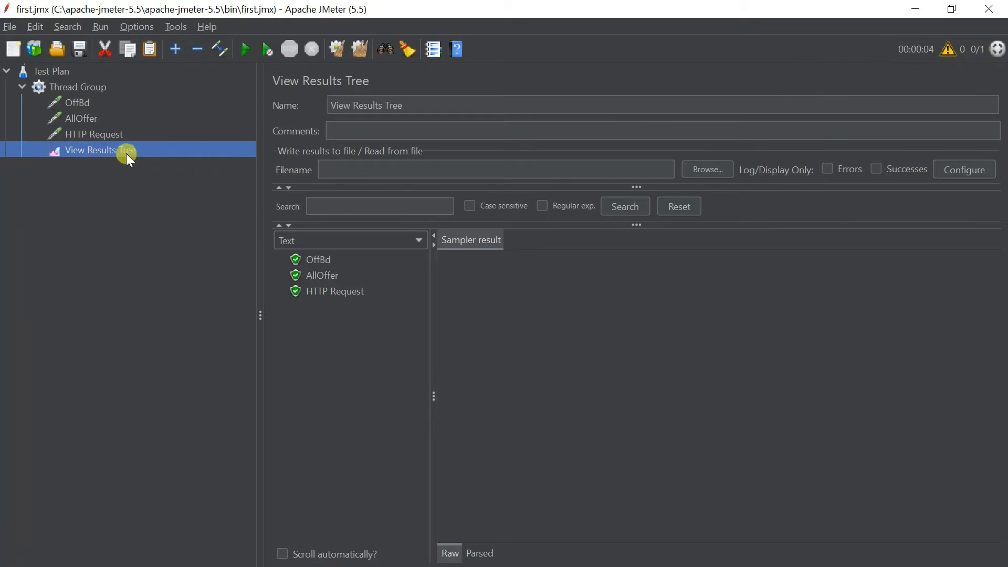
{"action": "left_click", "coordinate": [963, 169]}
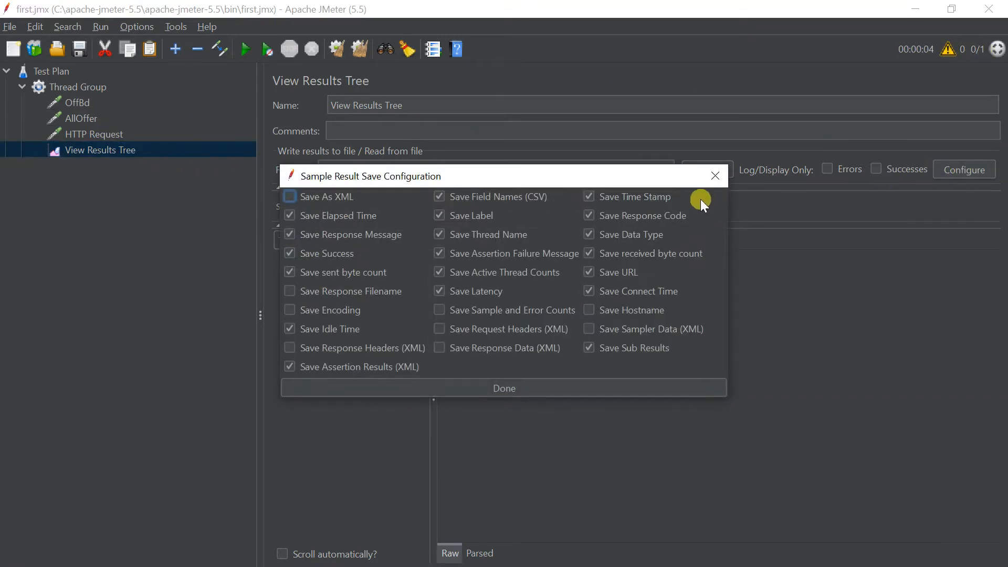
{"action": "left_click", "coordinate": [714, 179]}
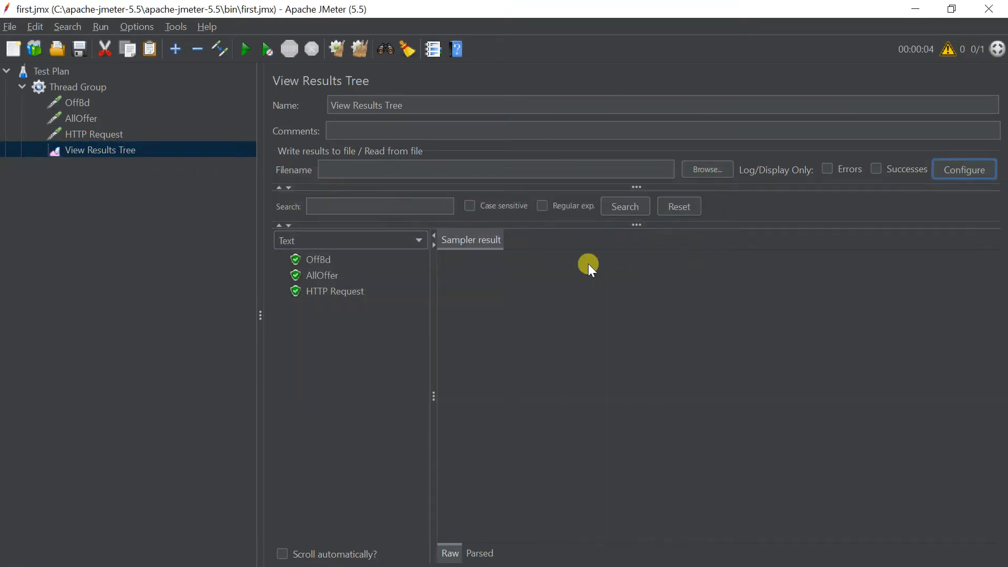
{"action": "left_click", "coordinate": [107, 151]}
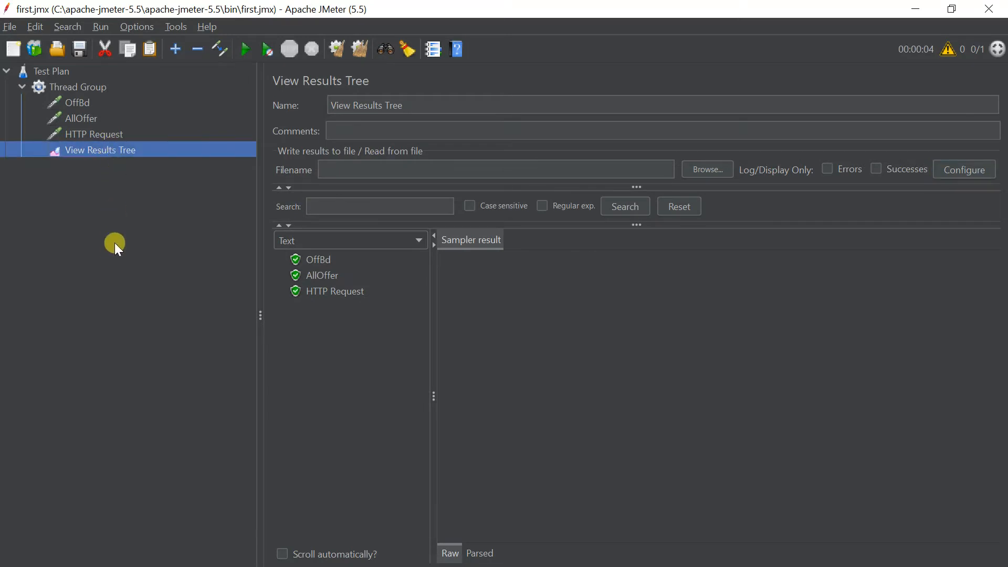
Set the Thread Group to 10 users, a ramp-up period of 2 seconds and a loop count of 10
{"action": "left_click", "coordinate": [69, 86]}
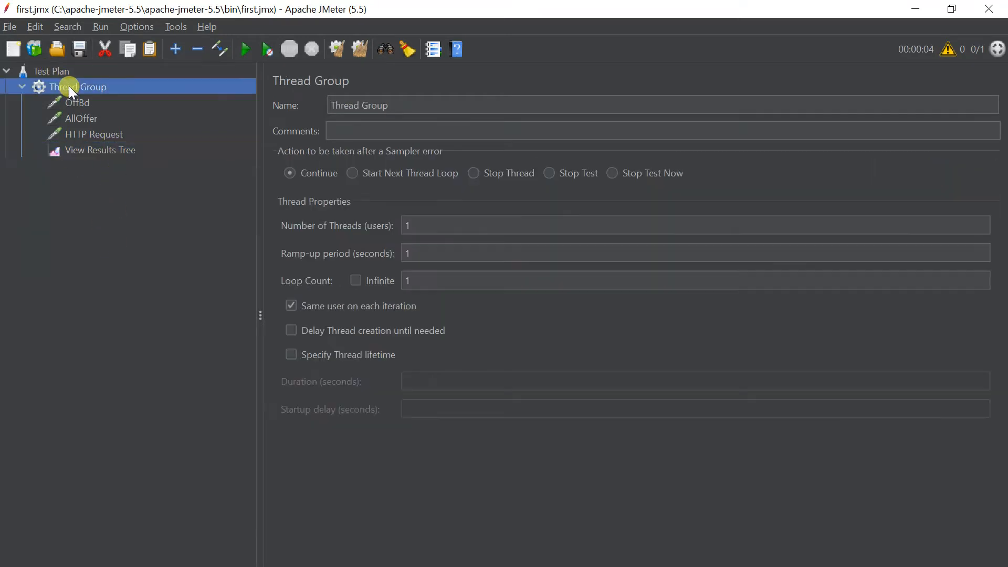
{"action": "left_click", "coordinate": [443, 227]}
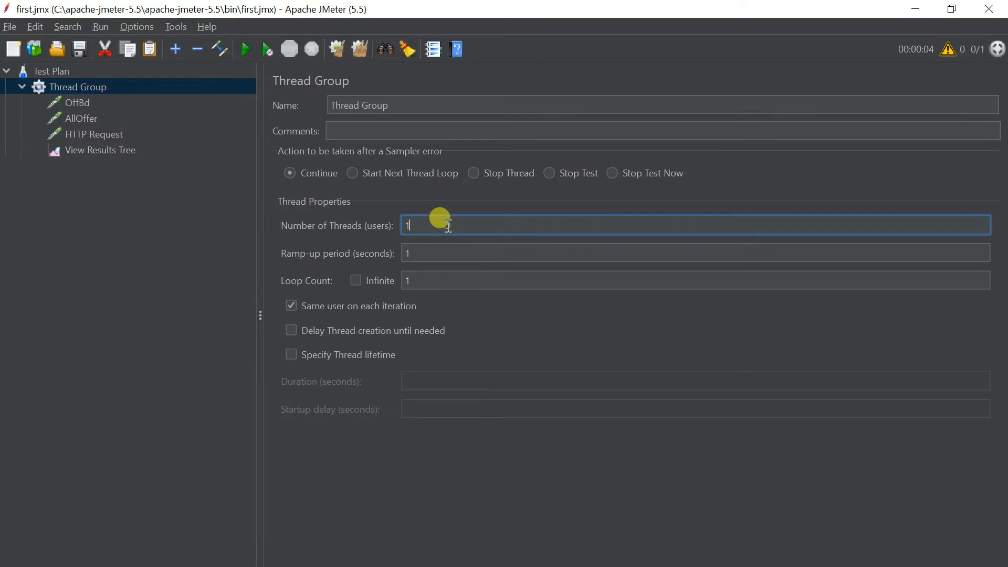
{"action": "type", "text": "0"}
{"action": "left_click", "coordinate": [428, 254]}
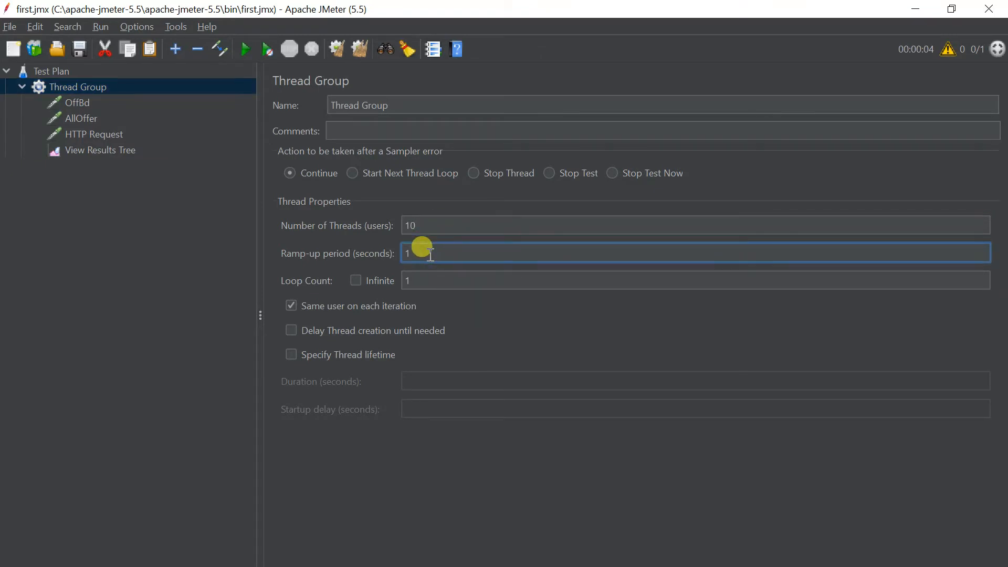
{"action": "key", "text": "BackSpace"}
{"action": "type", "text": "2"}
{"action": "left_click", "coordinate": [422, 281]}
{"action": "type", "text": "0"}
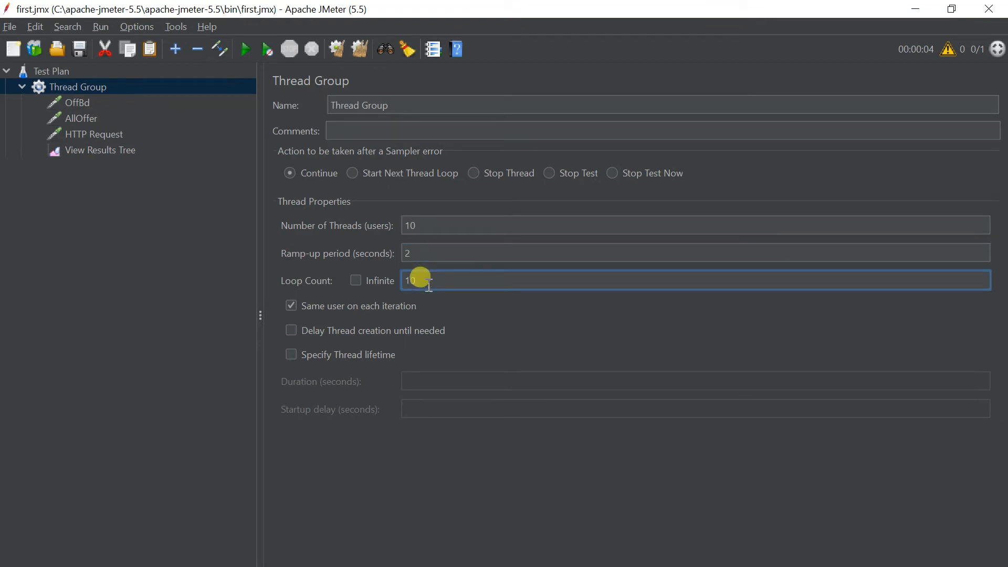
Run the test plan again and follow the sampler results in View Results Tree with automatic scrolling turned on
{"action": "left_click", "coordinate": [241, 46]}
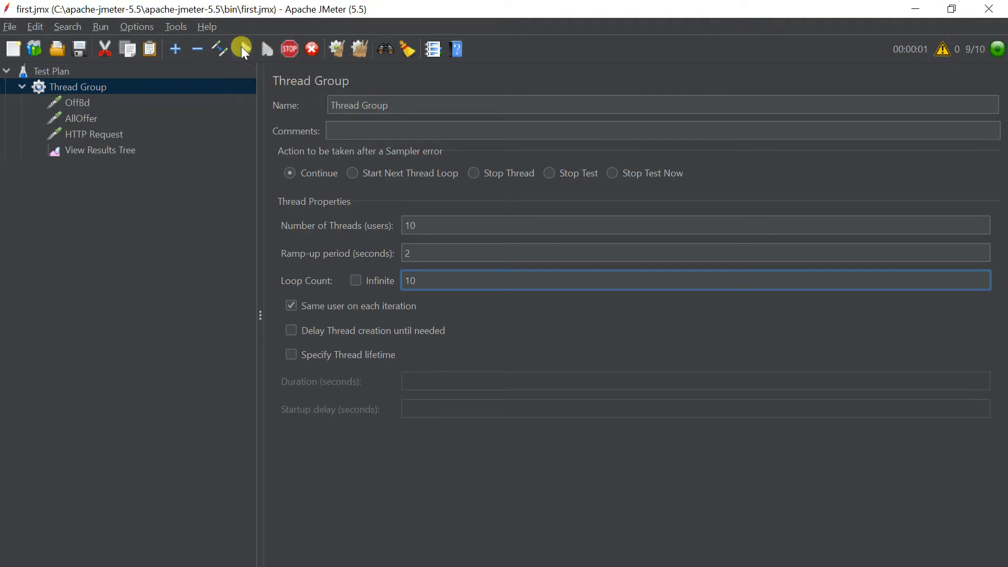
{"action": "left_click", "coordinate": [89, 151]}
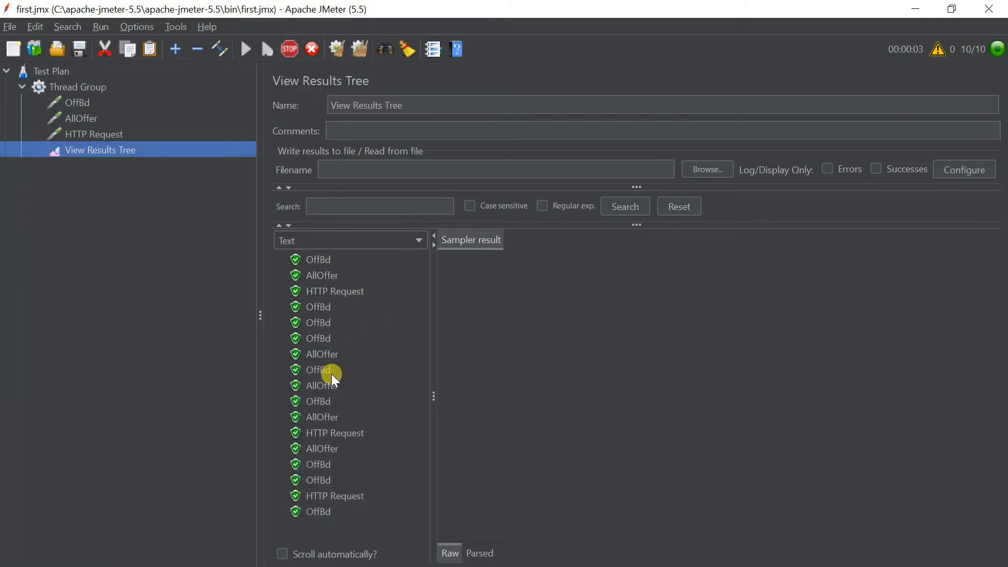
{"action": "scroll", "coordinate": [339, 415], "scroll_direction": "down", "scroll_amount": 10}
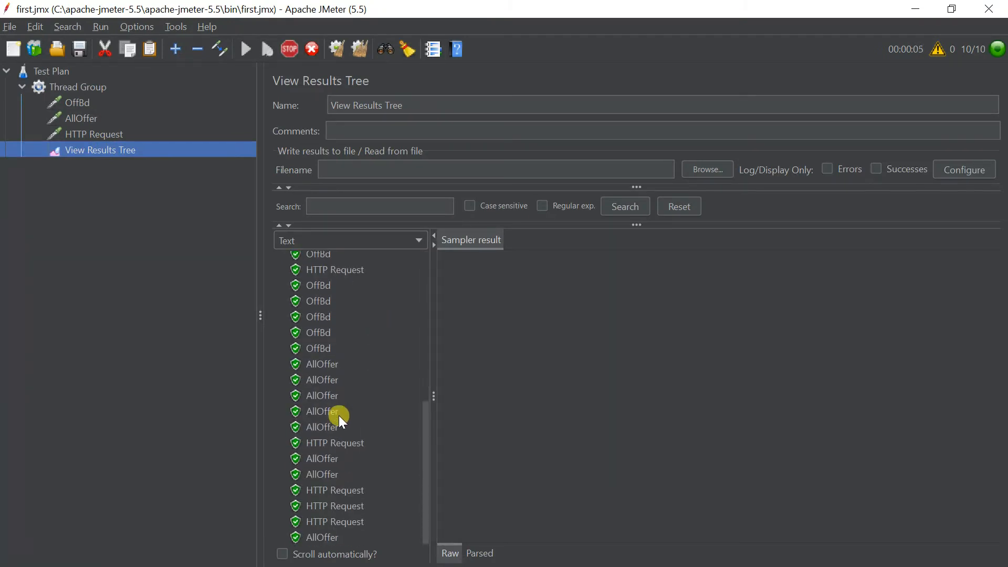
{"action": "scroll", "coordinate": [339, 414], "scroll_direction": "down", "scroll_amount": 10}
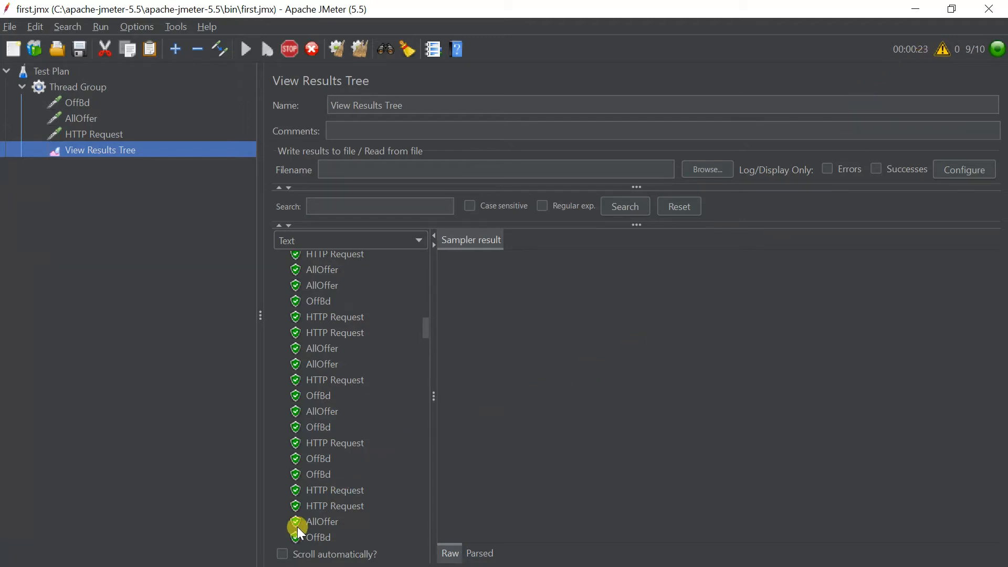
{"action": "left_click", "coordinate": [282, 554]}
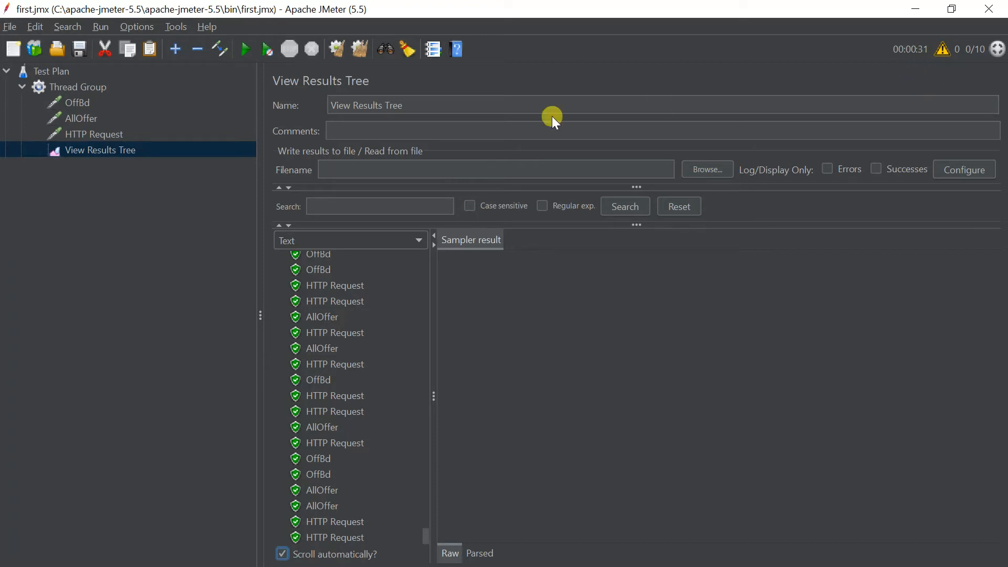
Remove the View Results Tree listener from the Thread Group, confirm the removal, and show the desktop
{"action": "right_click", "coordinate": [132, 150]}
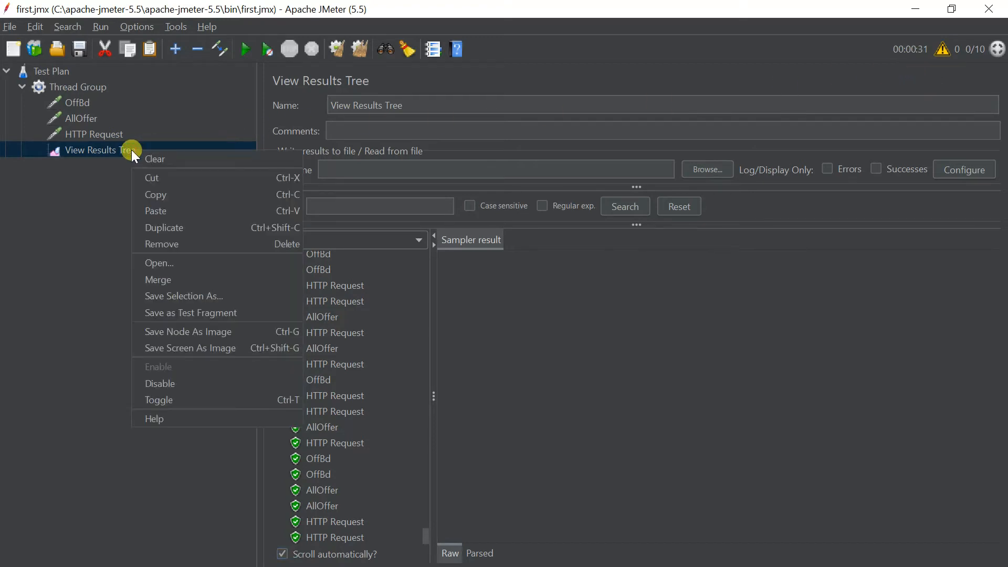
{"action": "left_click", "coordinate": [188, 245]}
{"action": "left_click", "coordinate": [482, 312]}
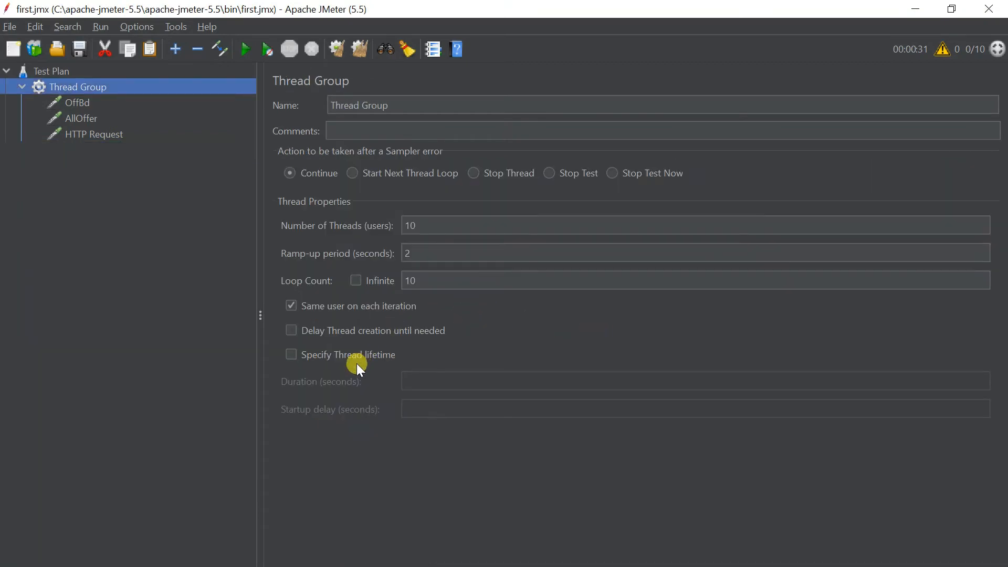
{"action": "key", "text": "super+d"}
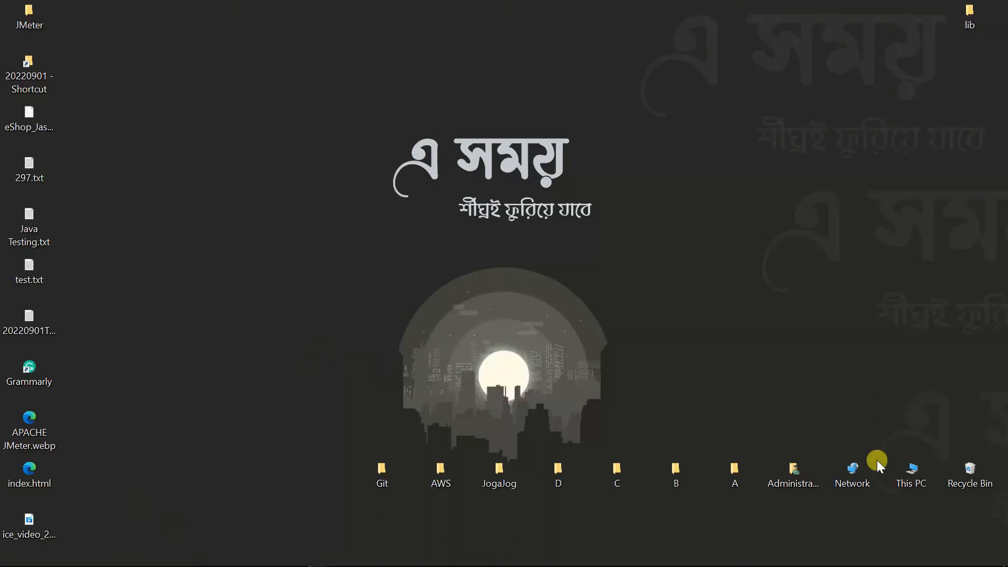
Find Command Prompt by searching Windows for cmd and open it
{"action": "mouse_move", "coordinate": [450, 561]}
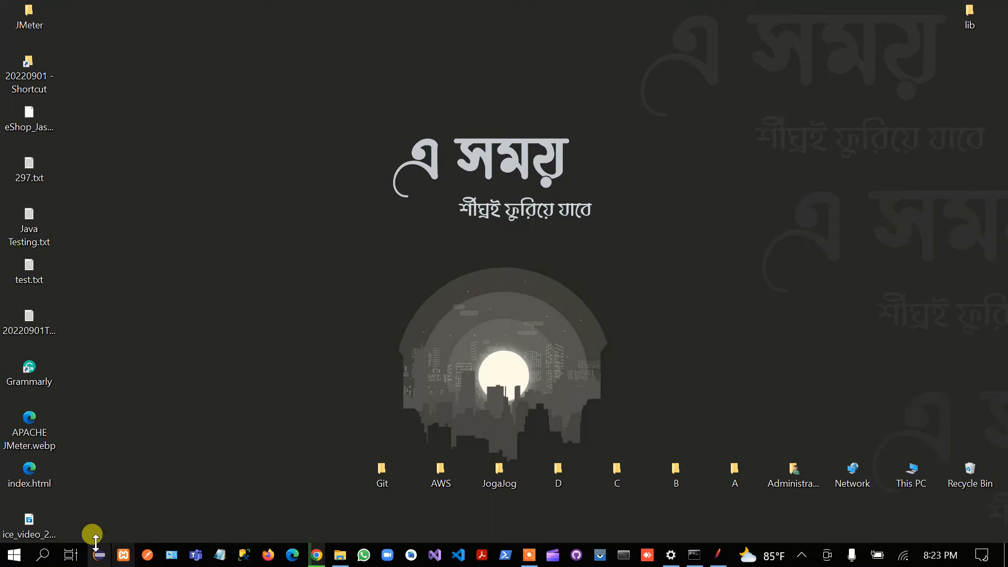
{"action": "left_click", "coordinate": [43, 554]}
{"action": "type", "text": "cmd"}
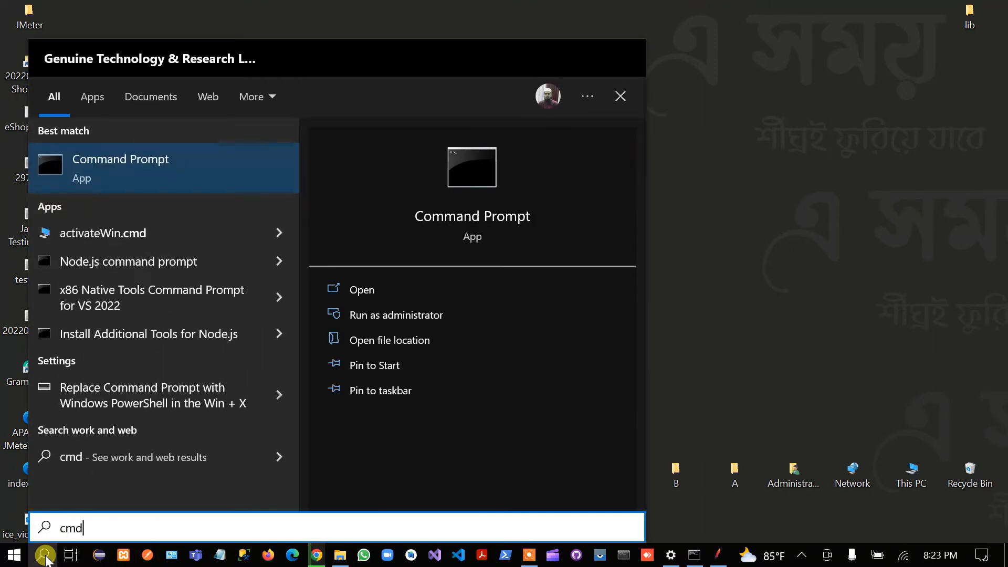
{"action": "key", "text": "Return"}
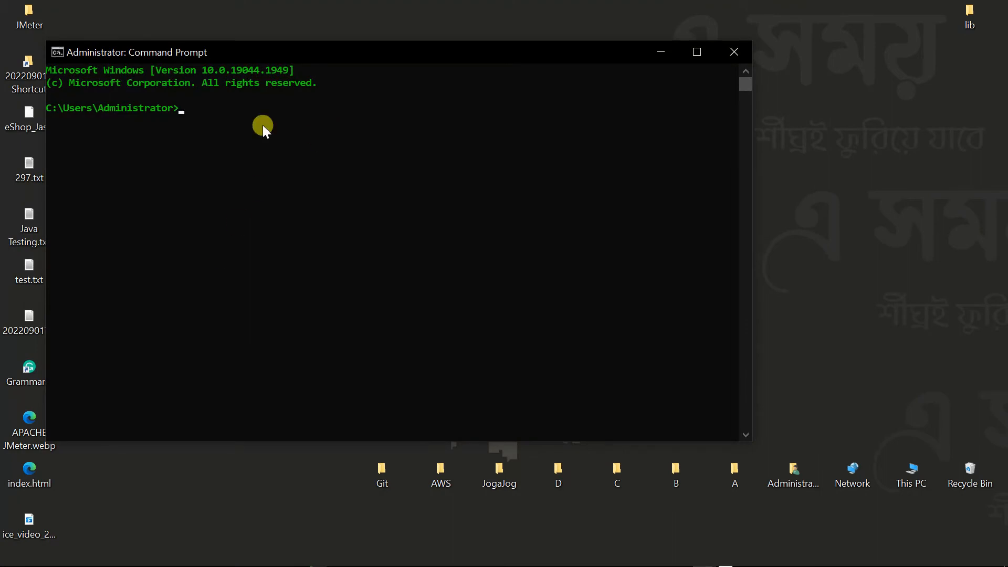
In File Explorer, copy the path of the bin folder in C:\apache-jmeter-5.5\apache-jmeter-5.5 and minimize the window
{"action": "double_click", "coordinate": [736, 479]}
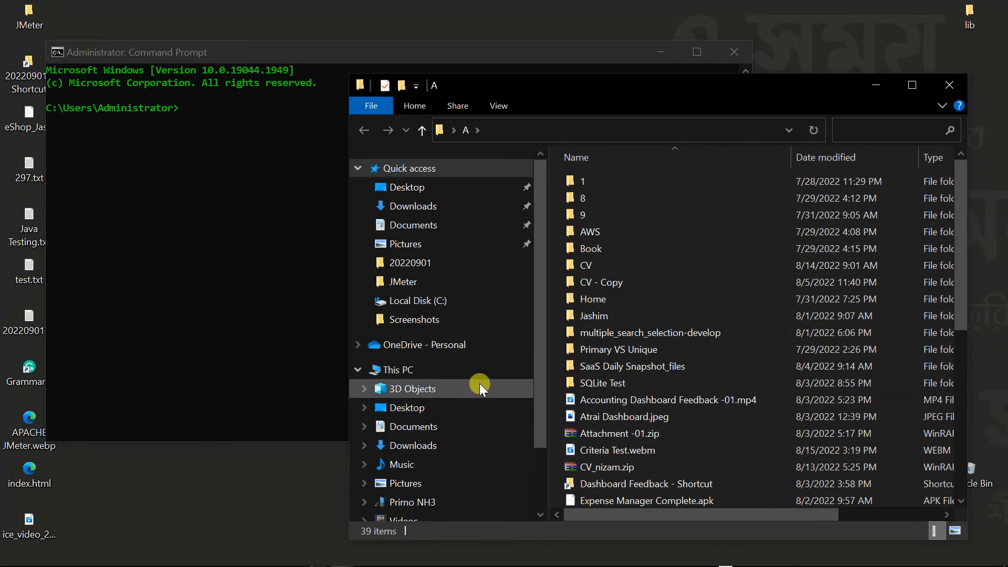
{"action": "left_click", "coordinate": [415, 300]}
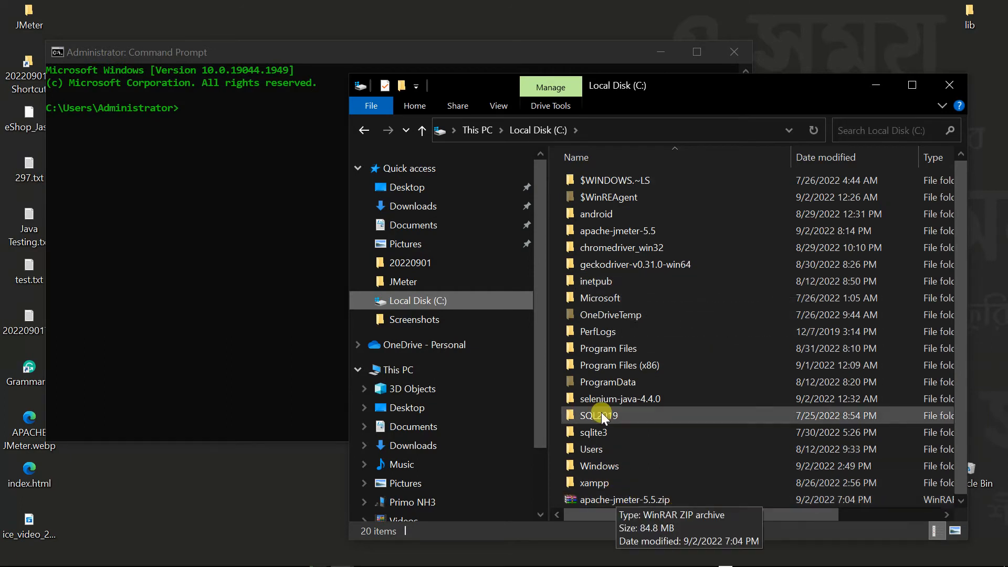
{"action": "double_click", "coordinate": [627, 234]}
{"action": "double_click", "coordinate": [636, 183]}
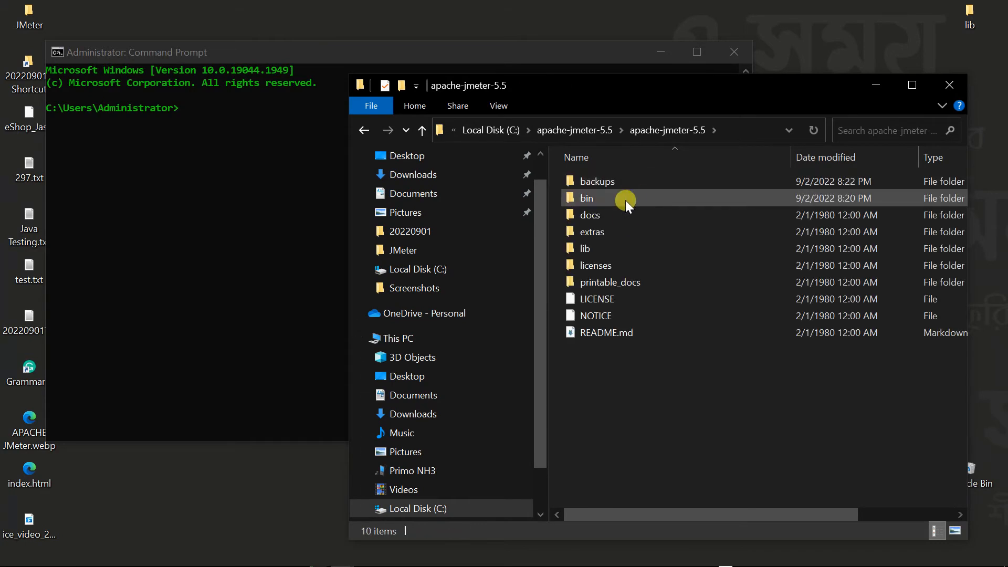
{"action": "double_click", "coordinate": [620, 197]}
{"action": "left_click", "coordinate": [732, 135]}
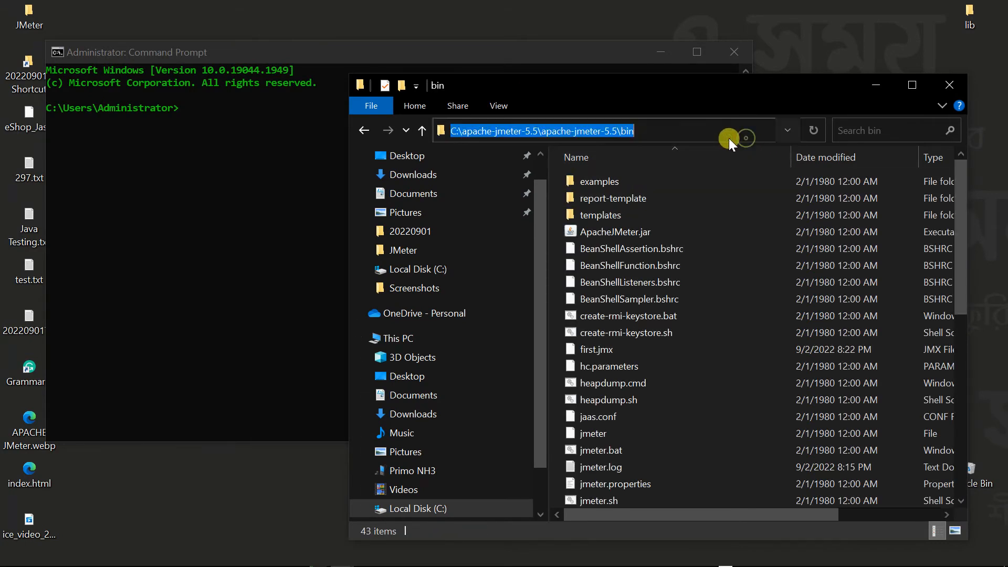
{"action": "right_click", "coordinate": [628, 133]}
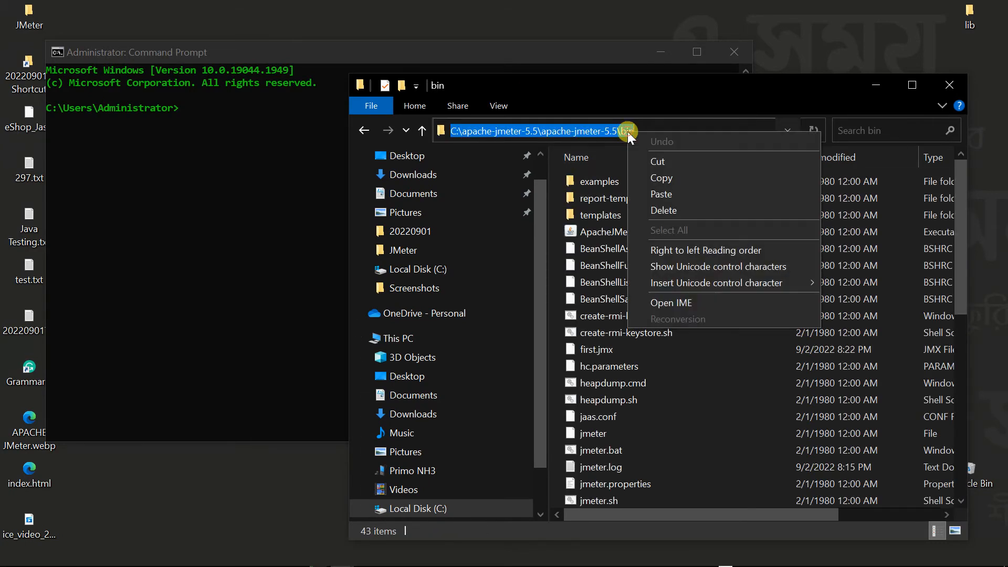
{"action": "left_click", "coordinate": [669, 177]}
{"action": "left_click", "coordinate": [875, 86]}
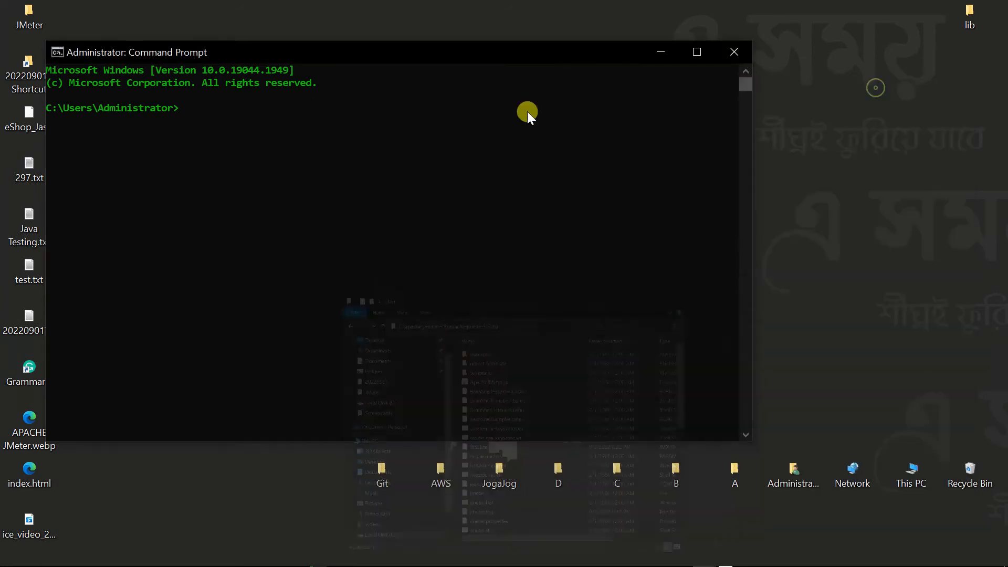
Change the Command Prompt directory to C:\apache-jmeter-5.5\apache-jmeter-5.5\bin
{"action": "left_click", "coordinate": [235, 118]}
{"action": "type", "text": "cd"}
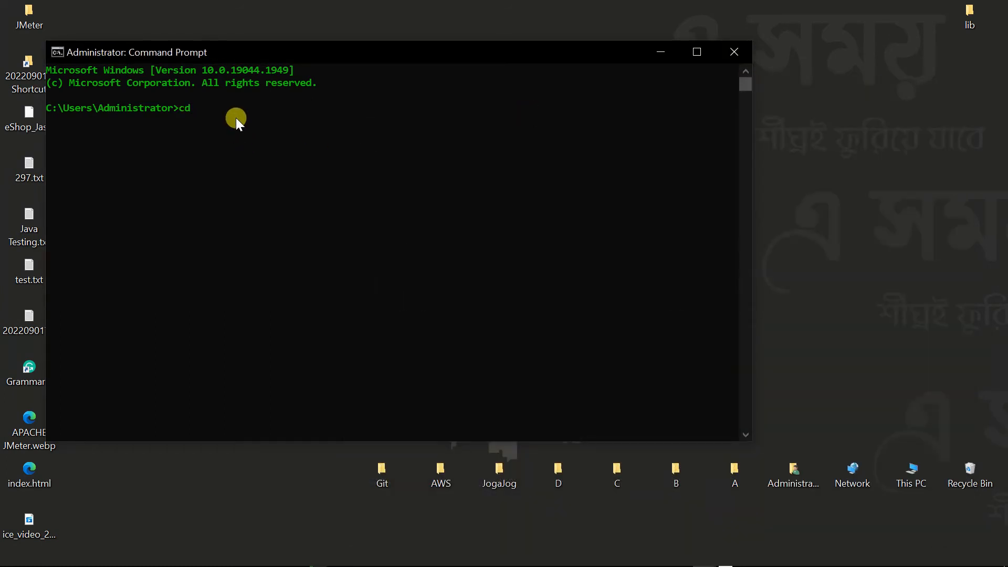
{"action": "key", "text": "ctrl+v"}
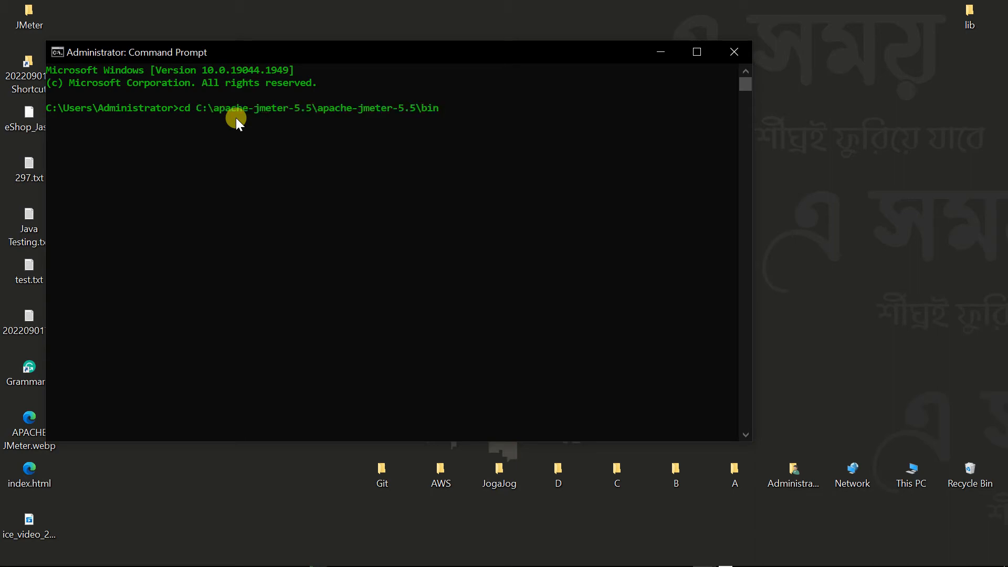
{"action": "key", "text": "Return"}
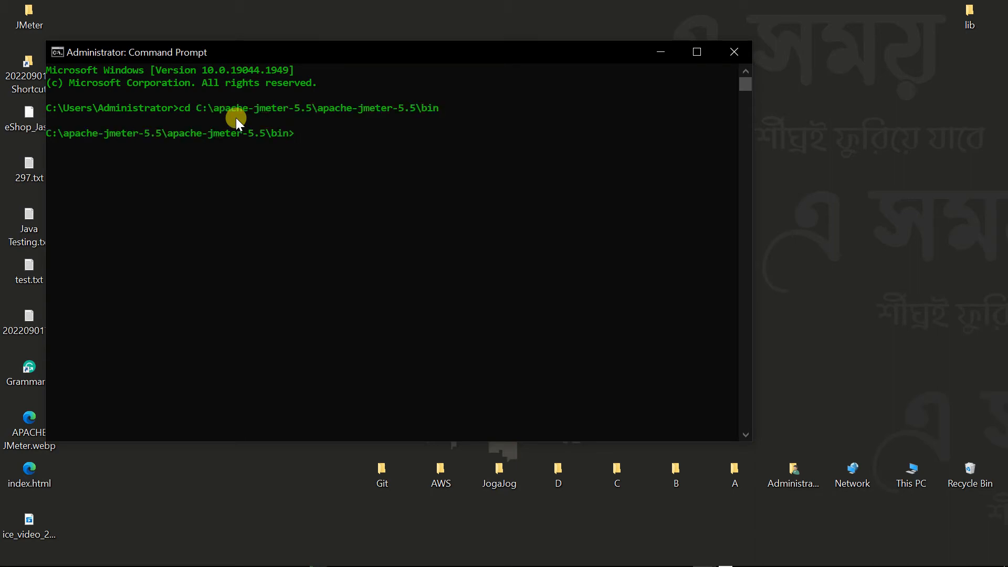
Enter the command jmeter -n -t -l at the prompt without running it
{"action": "type", "text": "jmete"}
{"action": "type", "text": "r"}
{"action": "type", "text": " -"}
{"action": "type", "text": "n"}
{"action": "type", "text": " -l -t"}
{"action": "key", "text": "BackSpace"}
{"action": "key", "text": "BackSpace"}
{"action": "key", "text": "BackSpace"}
{"action": "key", "text": "BackSpace"}
{"action": "type", "text": "t -l"}
Open the backups folder in C:\apache-jmeter-5.5\apache-jmeter-5.5 in a new File Explorer window
{"action": "left_click", "coordinate": [619, 471]}
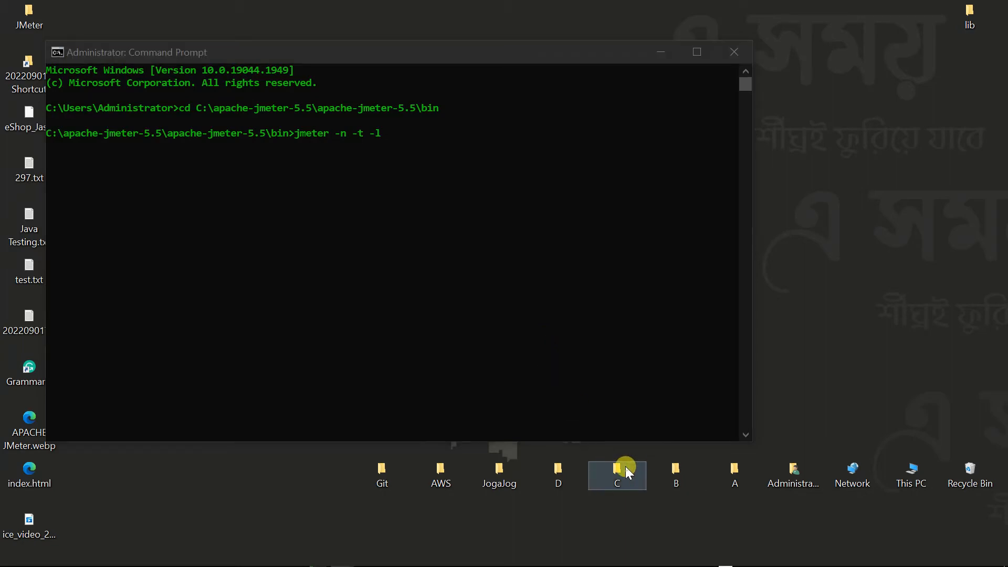
{"action": "double_click", "coordinate": [627, 472]}
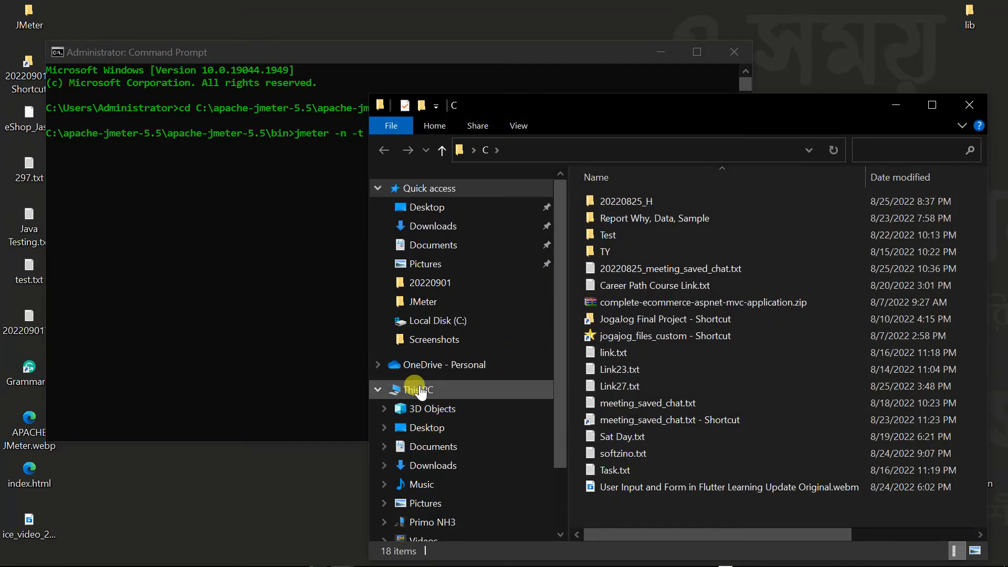
{"action": "left_click", "coordinate": [439, 319]}
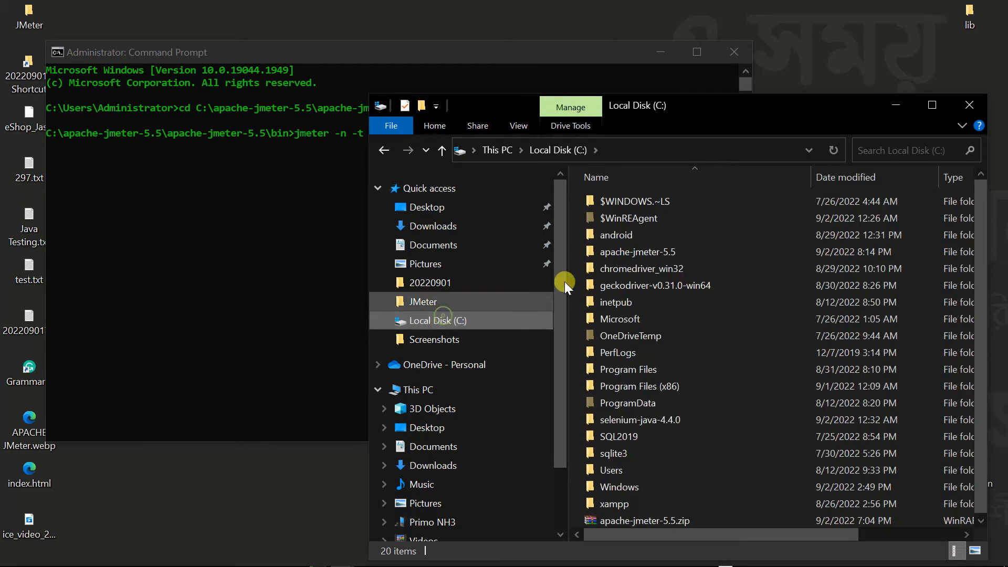
{"action": "double_click", "coordinate": [661, 258]}
{"action": "double_click", "coordinate": [670, 206]}
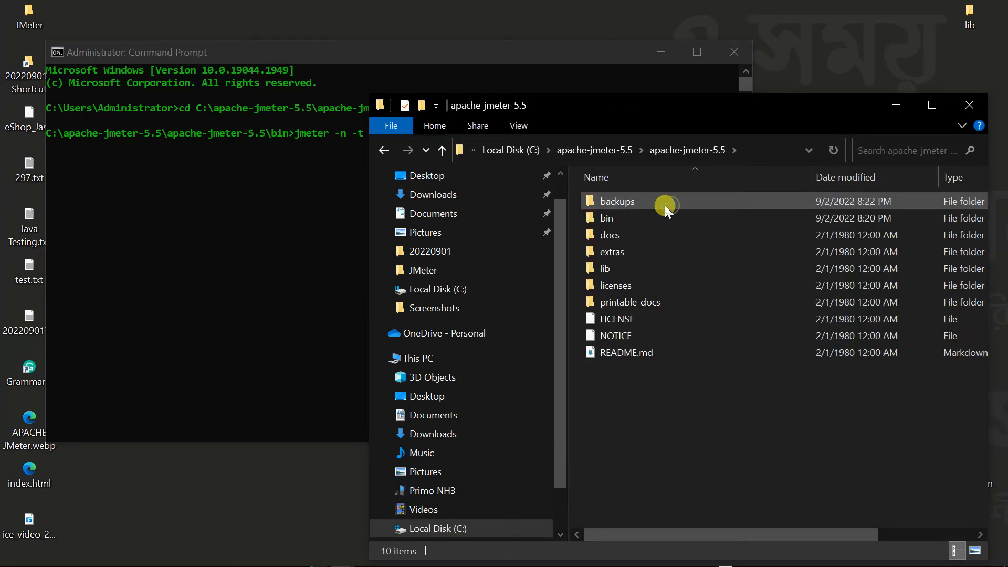
{"action": "double_click", "coordinate": [646, 204]}
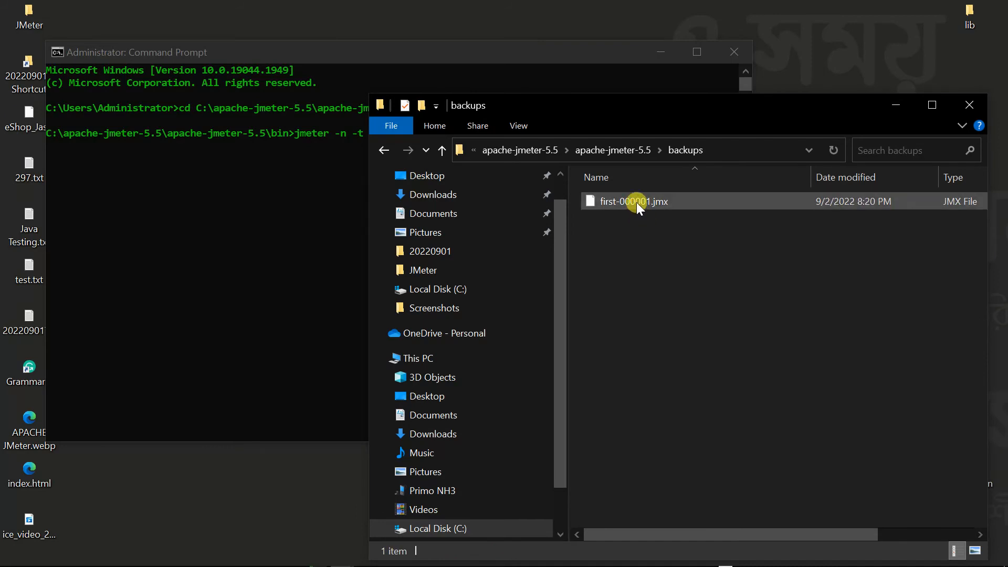
Copy the full name of the first-000001.jmx file, including its extension, without renaming it
{"action": "left_click", "coordinate": [637, 203]}
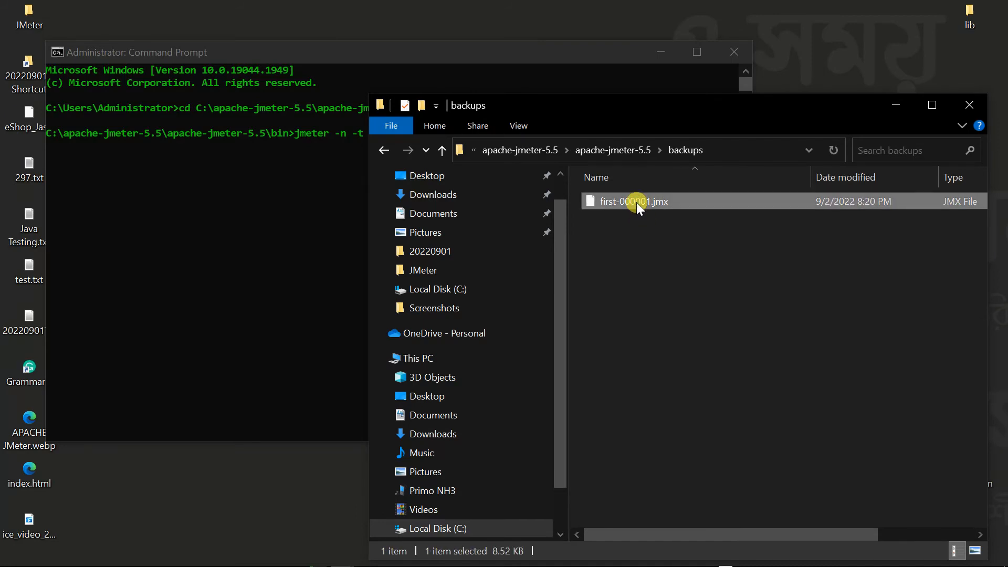
{"action": "left_click", "coordinate": [758, 158]}
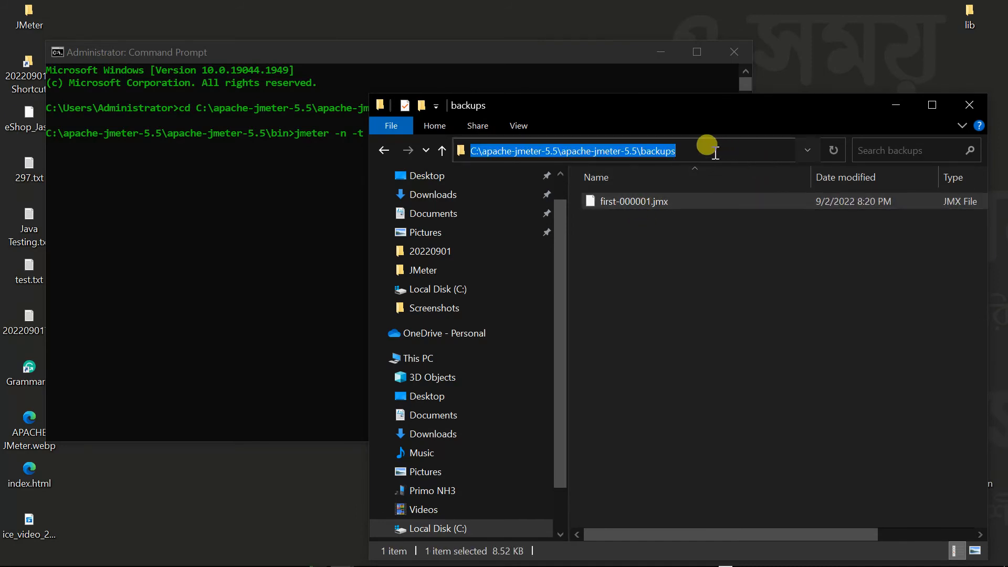
{"action": "left_click", "coordinate": [639, 203]}
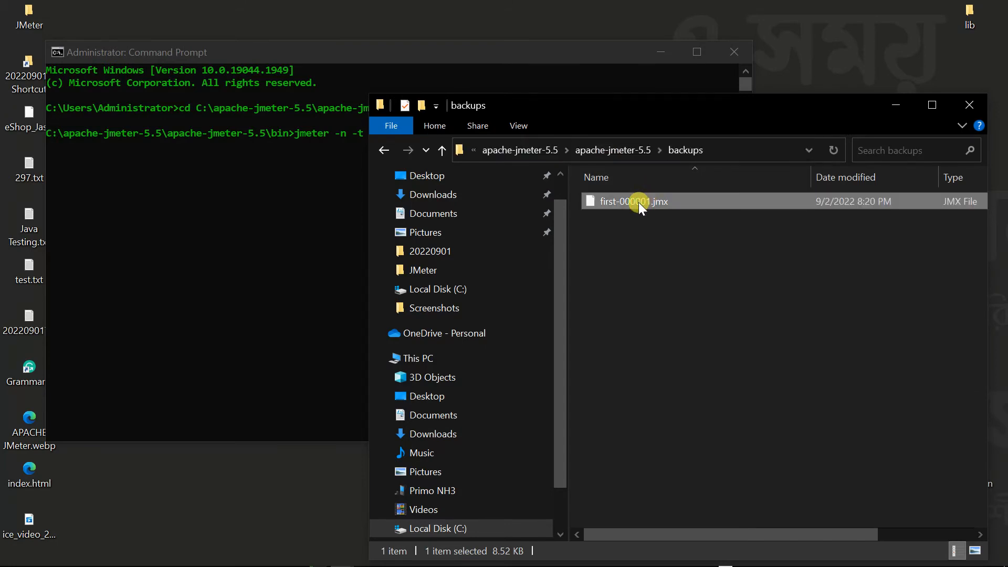
{"action": "left_click", "coordinate": [639, 203]}
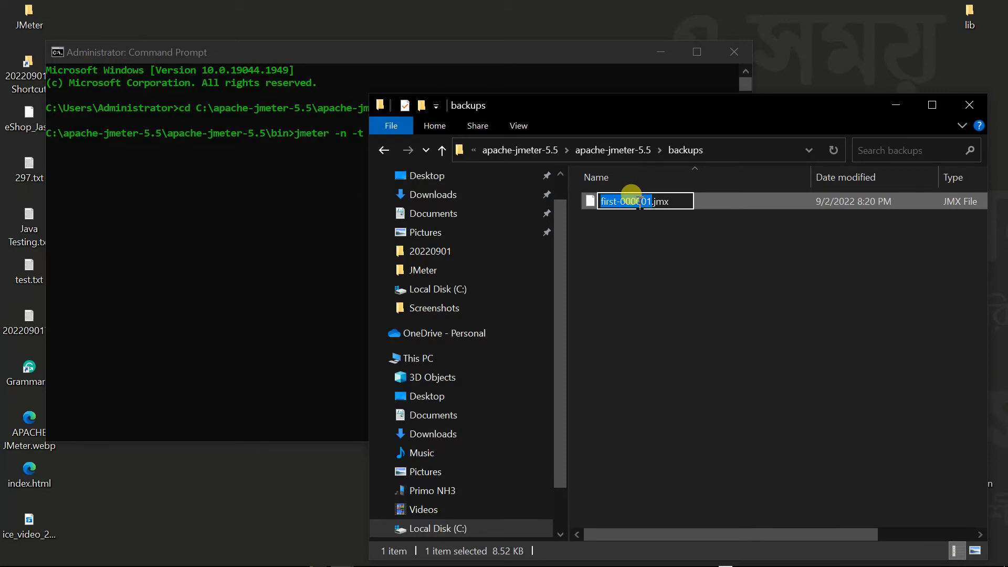
{"action": "key", "text": "shift+Right"}
{"action": "key", "text": "shift+Right"}
{"action": "key", "text": "shift+Right"}
{"action": "key", "text": "shift+Right"}
Copy the path of the backups folder and minimize File Explorer
{"action": "left_click", "coordinate": [727, 149]}
{"action": "right_click", "coordinate": [663, 149]}
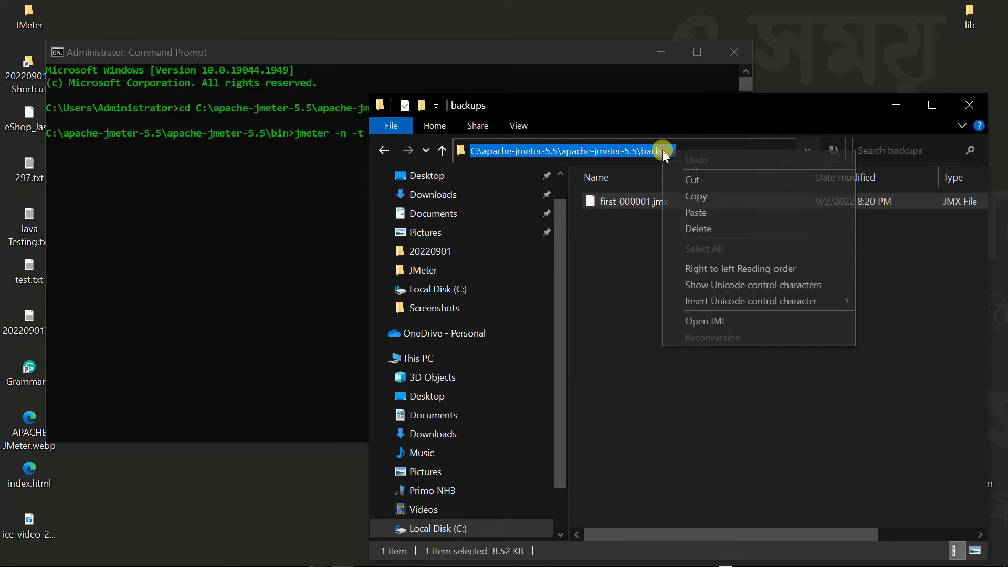
{"action": "left_click", "coordinate": [700, 191]}
{"action": "left_click", "coordinate": [890, 106]}
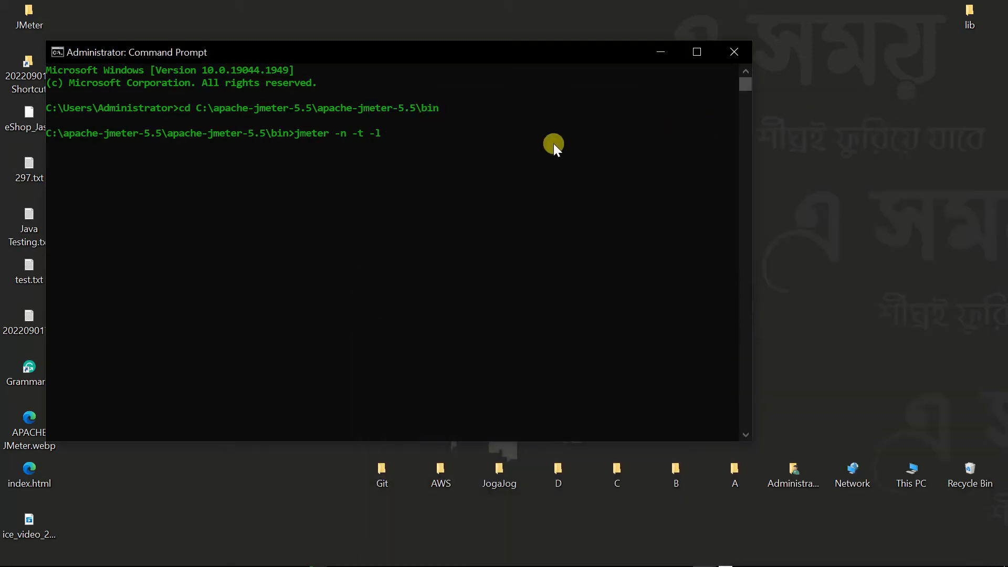
Insert C:\apache-jmeter-5.5\apache-jmeter-5.5\backups\first-000001.jmx after -t in the command, taking the file name from the clipboard history
{"action": "left_click", "coordinate": [364, 135]}
{"action": "key", "text": "ctrl+v"}
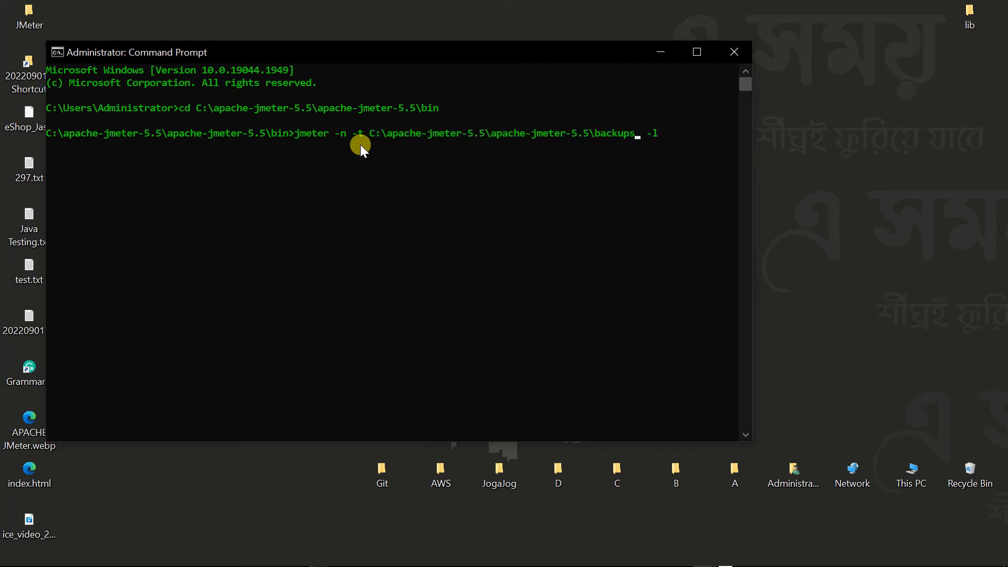
{"action": "type", "text": "\\"}
{"action": "key", "text": "super+v"}
{"action": "left_click", "coordinate": [691, 259]}
Reopen the backups folder of apache-jmeter-5.5 in File Explorer from the Local Disk (C:) drive
{"action": "double_click", "coordinate": [616, 472]}
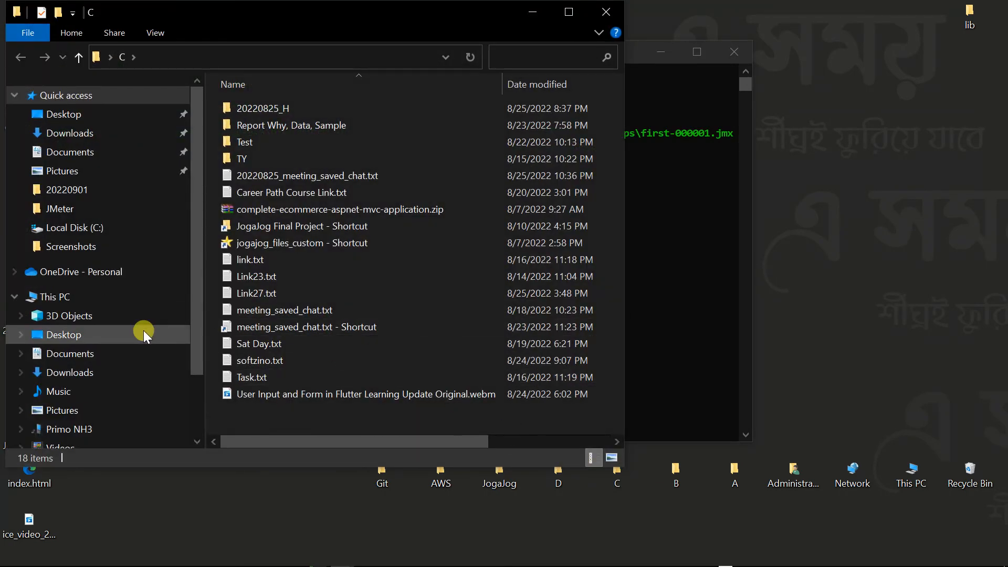
{"action": "left_click", "coordinate": [83, 228]}
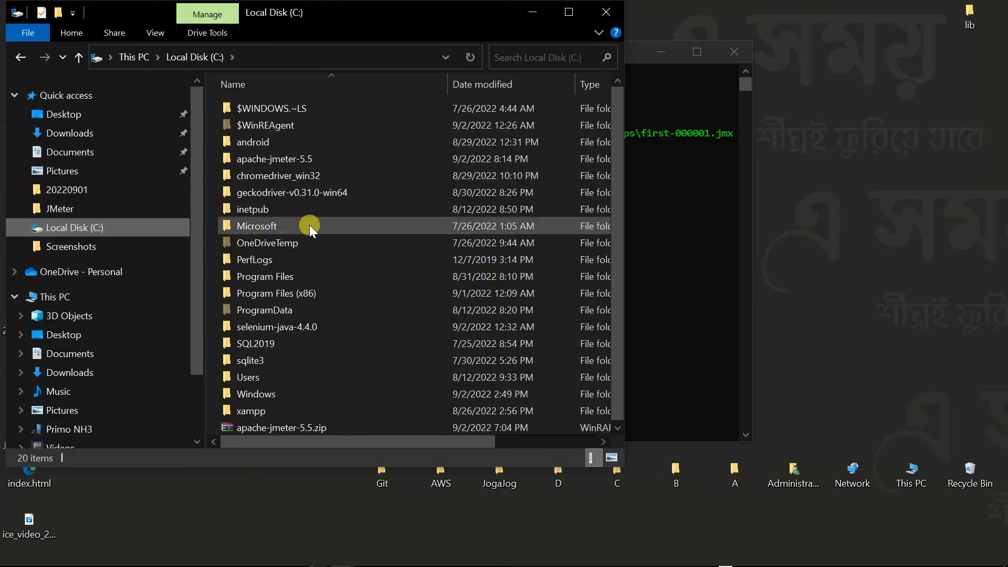
{"action": "double_click", "coordinate": [308, 160]}
{"action": "double_click", "coordinate": [304, 112]}
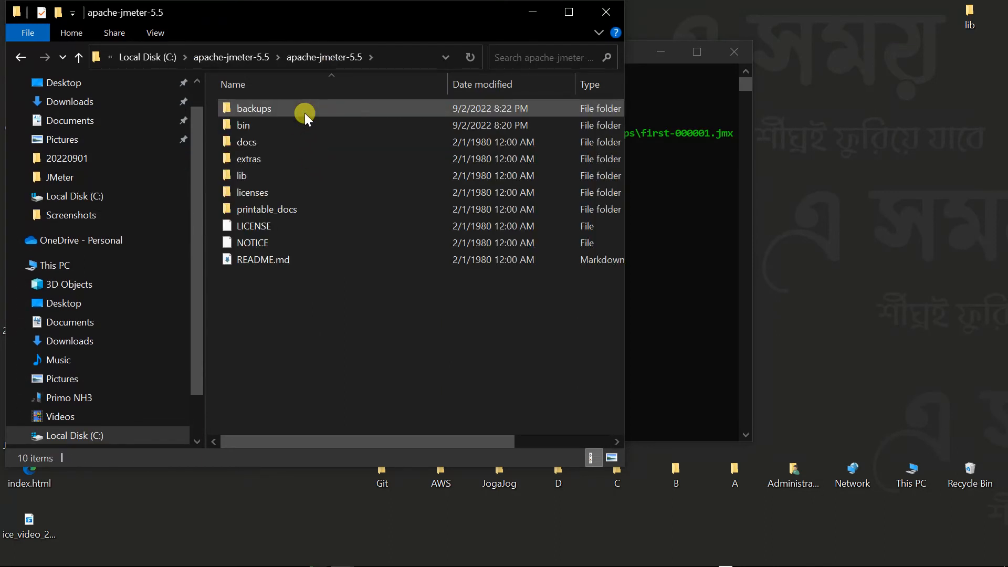
{"action": "double_click", "coordinate": [305, 112]}
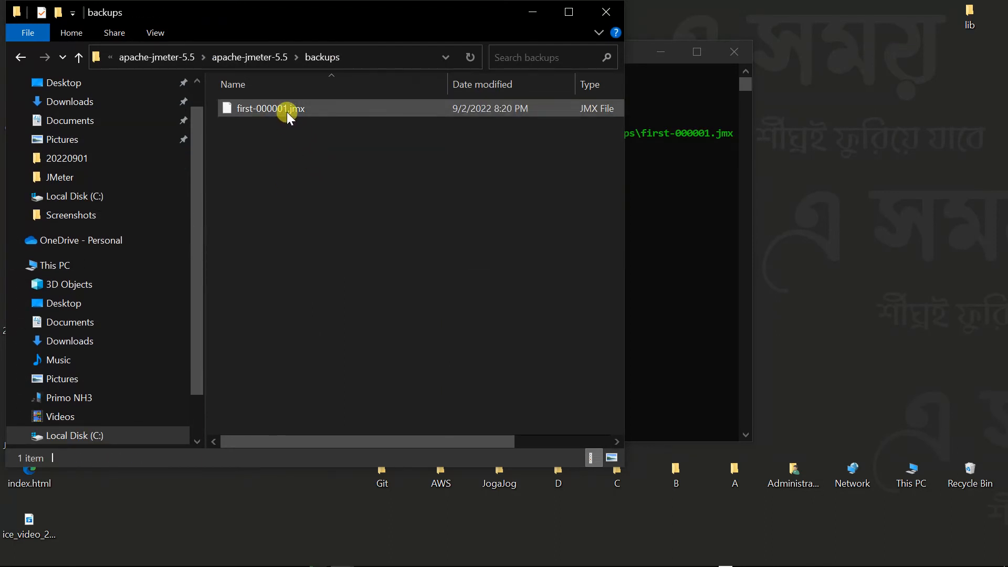
{"action": "right_click", "coordinate": [286, 112]}
{"action": "left_click", "coordinate": [265, 259]}
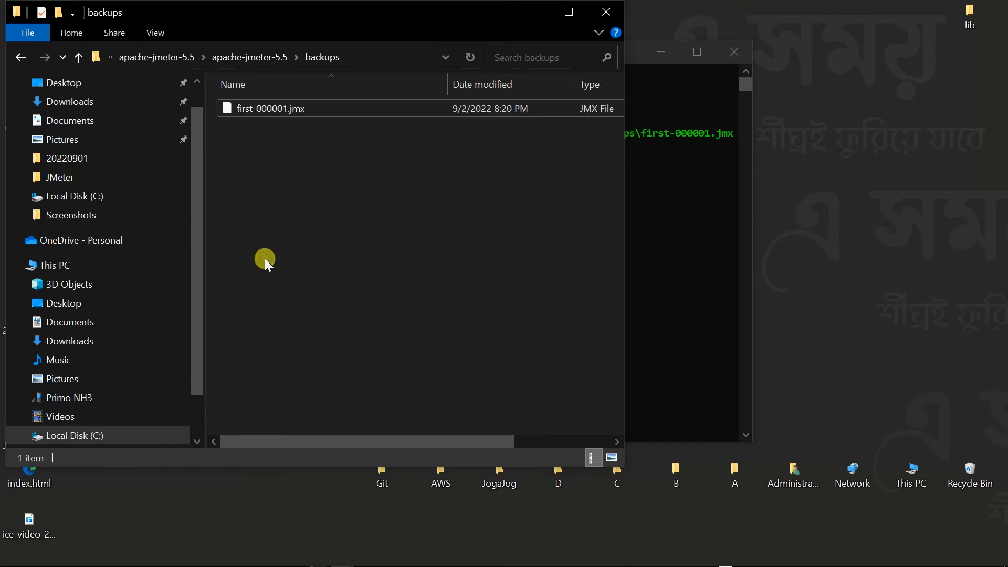
Create a new Microsoft Excel worksheet in the backups folder and give it the base name first
{"action": "right_click", "coordinate": [261, 211]}
{"action": "mouse_move", "coordinate": [348, 477]}
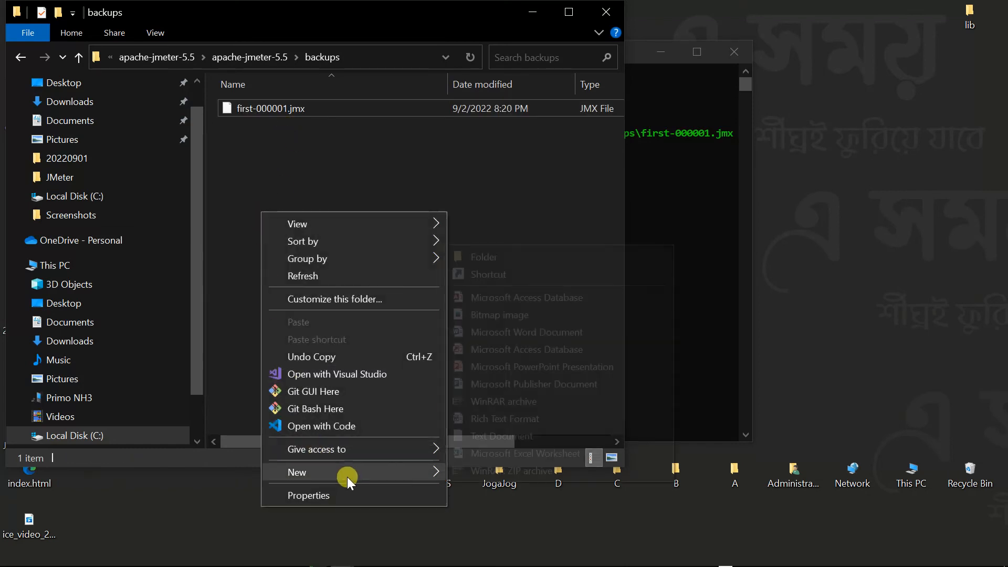
{"action": "left_click", "coordinate": [499, 452]}
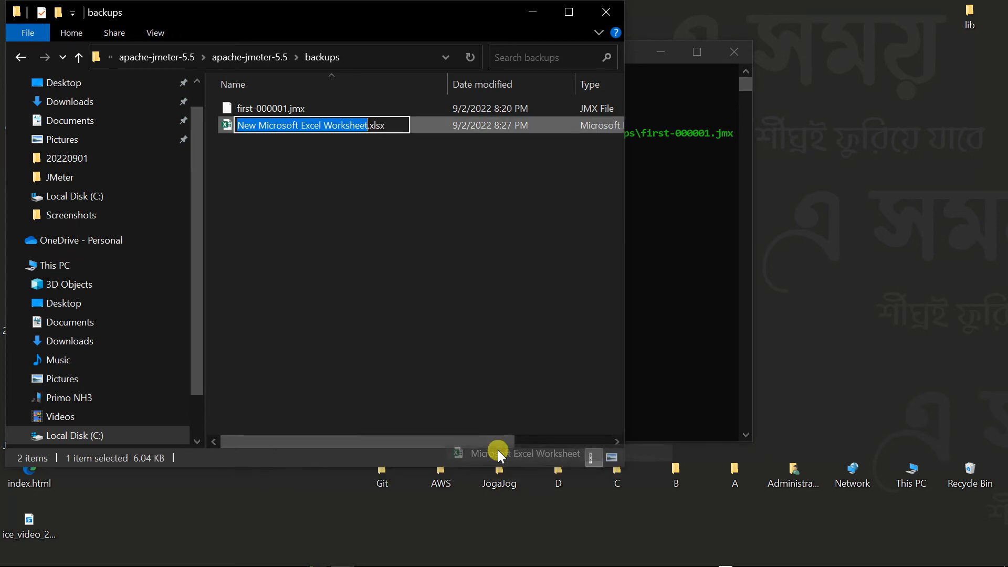
{"action": "key", "text": "super+v"}
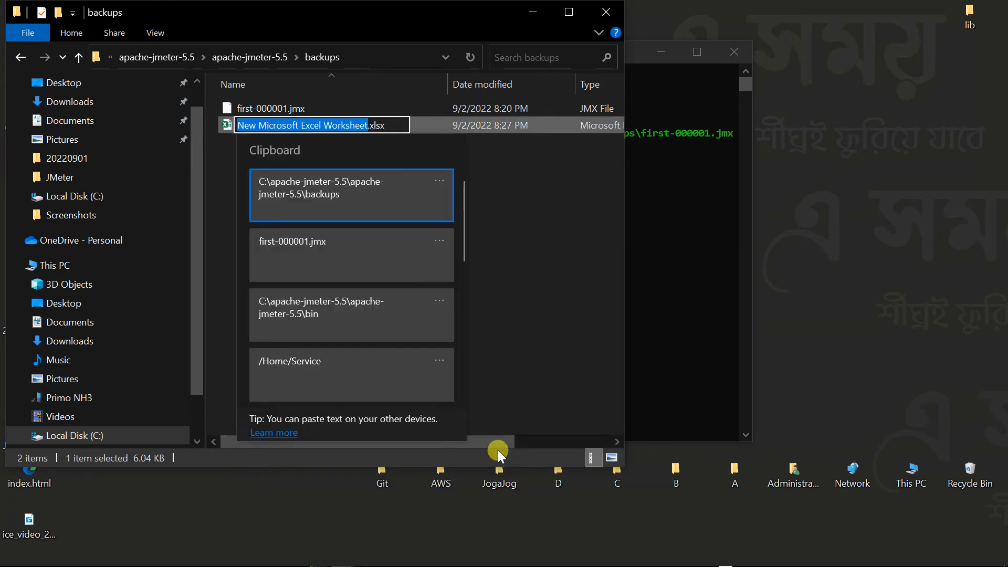
{"action": "left_click", "coordinate": [314, 254]}
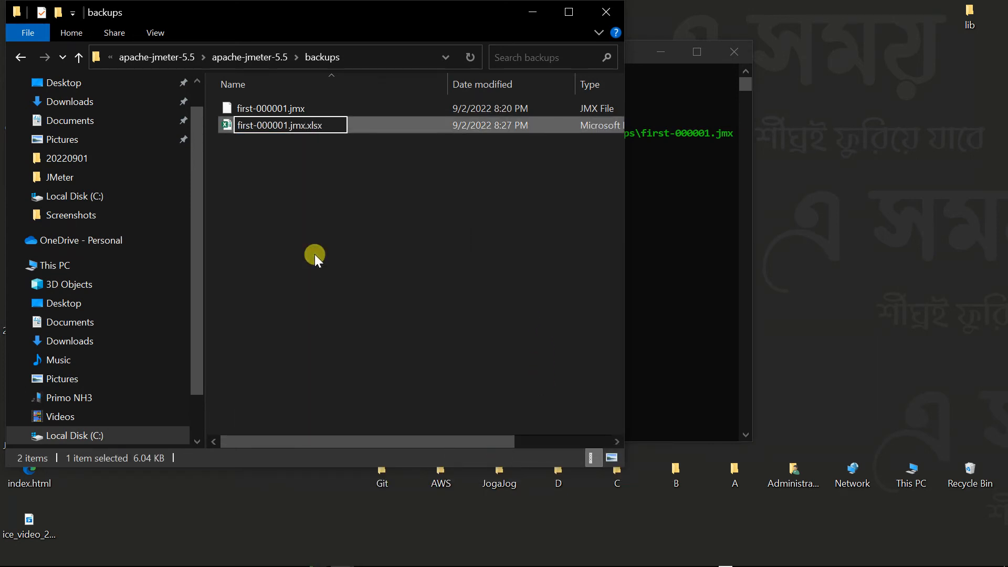
{"action": "key", "text": "BackSpace"}
{"action": "key", "text": "BackSpace"}
{"action": "key", "text": "BackSpace"}
{"action": "key", "text": "BackSpace"}
{"action": "key", "text": "BackSpace"}
{"action": "key", "text": "BackSpace"}
{"action": "key", "text": "BackSpace"}
{"action": "key", "text": "BackSpace"}
{"action": "key", "text": "BackSpace"}
{"action": "key", "text": "BackSpace"}
{"action": "key", "text": "BackSpace"}
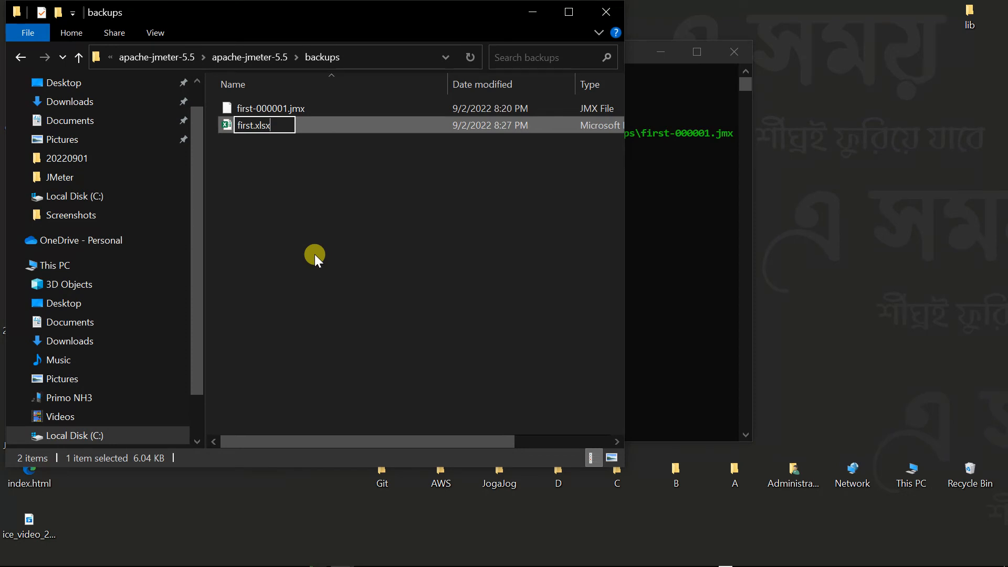
Change the new worksheet's extension so the file is named first.csv, and accept the extension change
{"action": "key", "text": "BackSpace"}
{"action": "key", "text": "BackSpace"}
{"action": "key", "text": "Delete"}
{"action": "key", "text": "Delete"}
{"action": "type", "text": "csv"}
{"action": "key", "text": "BackSpace"}
{"action": "key", "text": "BackSpace"}
{"action": "key", "text": "BackSpace"}
{"action": "type", "text": "x"}
{"action": "key", "text": "ctrl+z"}
{"action": "key", "text": "ctrl+z"}
{"action": "key", "text": "ctrl+z"}
{"action": "key", "text": "ctrl+z"}
{"action": "key", "text": "ctrl+z"}
{"action": "key", "text": "Return"}
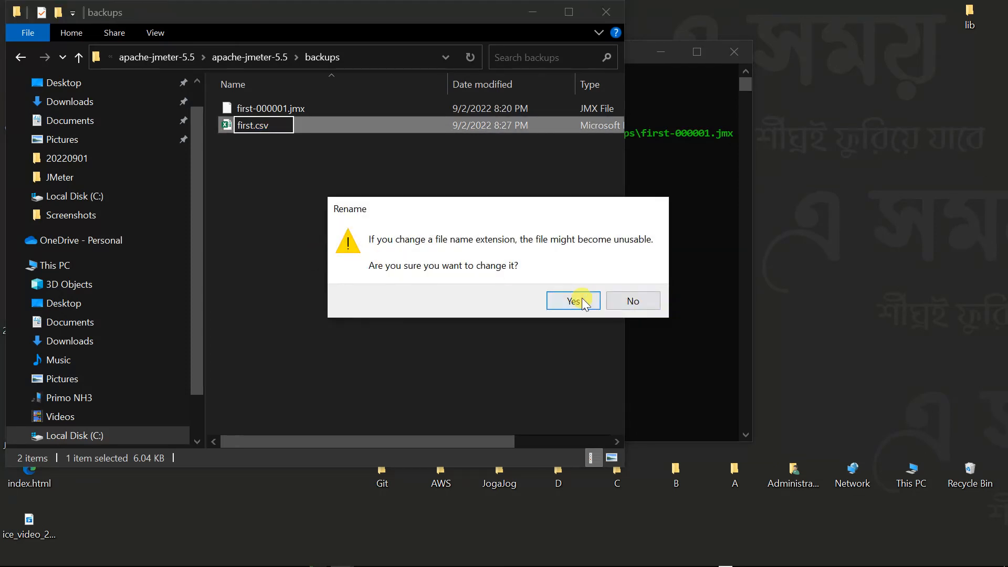
{"action": "left_click", "coordinate": [573, 302]}
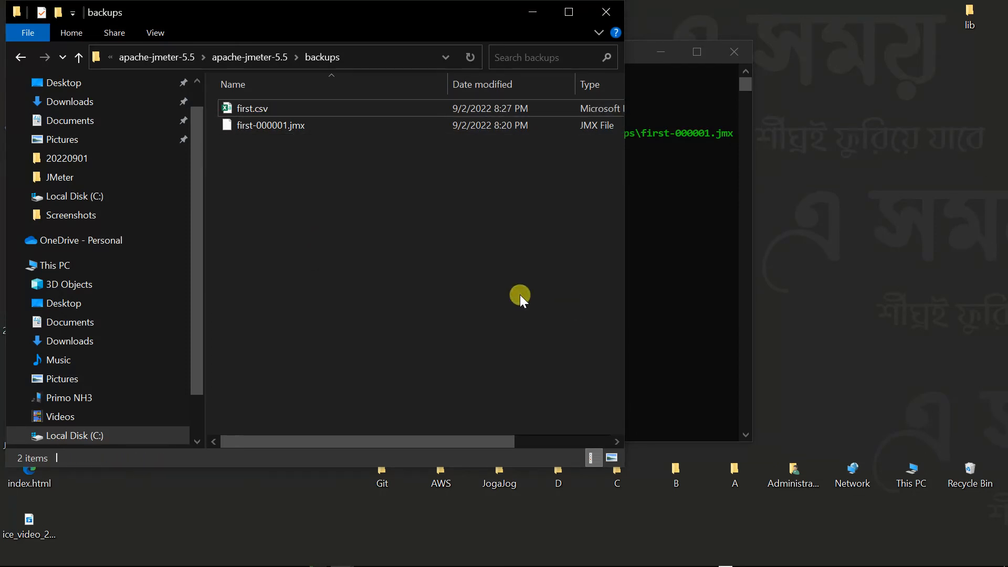
Copy the full file name first.csv, including its extension, from the backups folder
{"action": "left_click", "coordinate": [266, 111]}
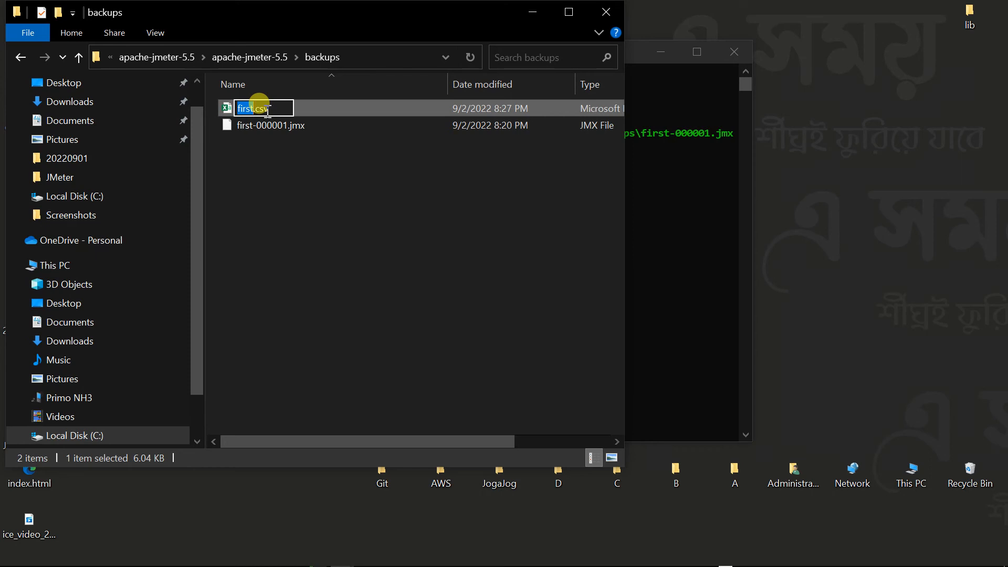
{"action": "key", "text": "shift+Right"}
{"action": "key", "text": "shift+Right"}
{"action": "key", "text": "shift+Right"}
{"action": "key", "text": "shift+Right"}
Copy the path of the backups folder and minimize File Explorer
{"action": "left_click", "coordinate": [393, 58]}
{"action": "right_click", "coordinate": [277, 59]}
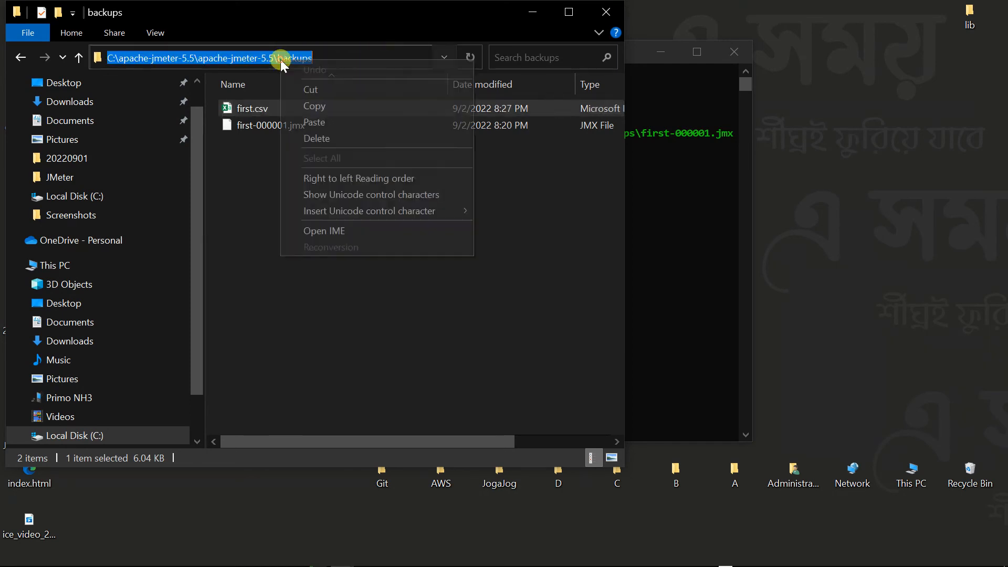
{"action": "left_click", "coordinate": [312, 105]}
{"action": "left_click", "coordinate": [538, 12]}
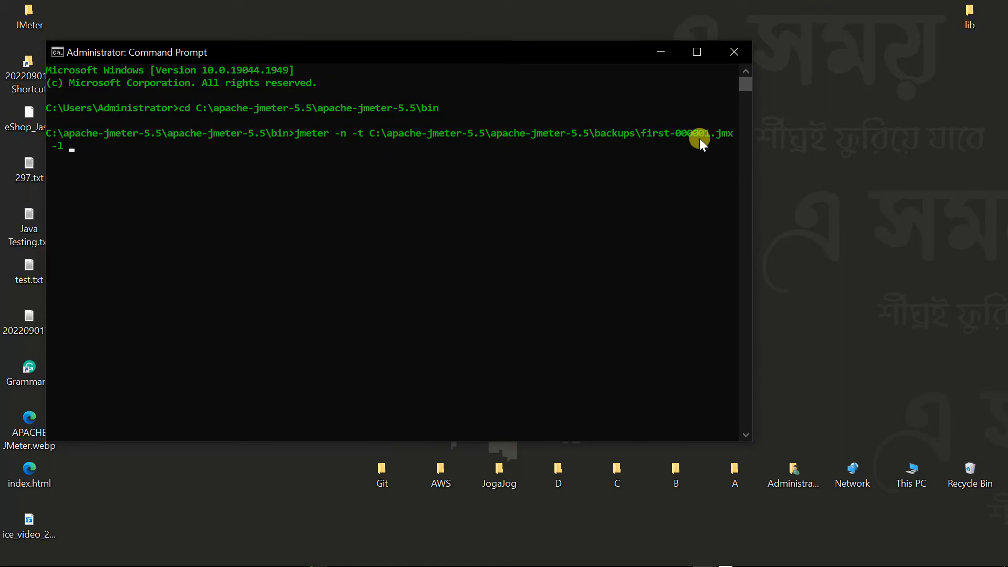
In a maximized Command Prompt, add C:\apache-jmeter-5.5\apache-jmeter-5.5\backups\first.csv after -l and run the JMeter command
{"action": "left_click", "coordinate": [697, 51]}
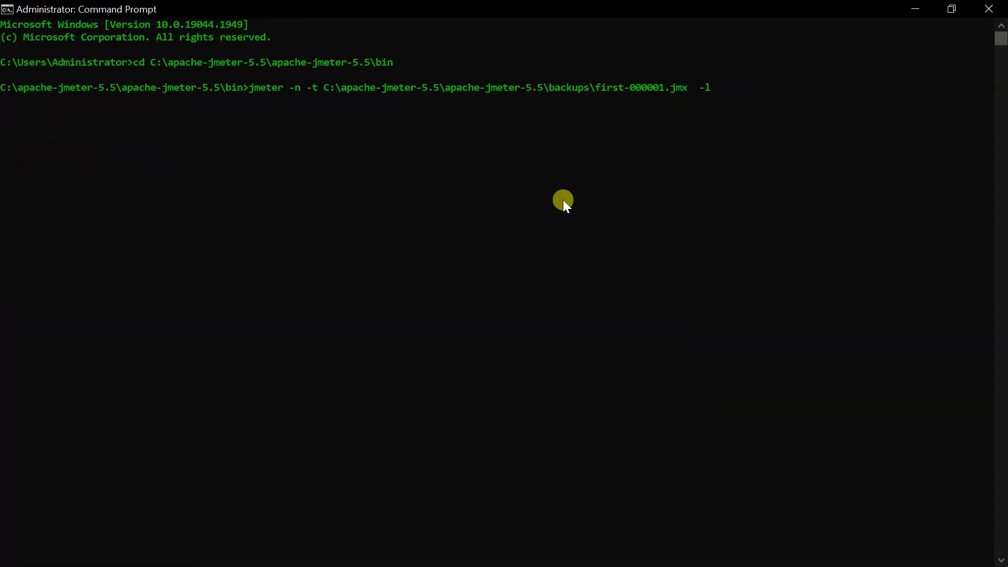
{"action": "key", "text": "ctrl+v"}
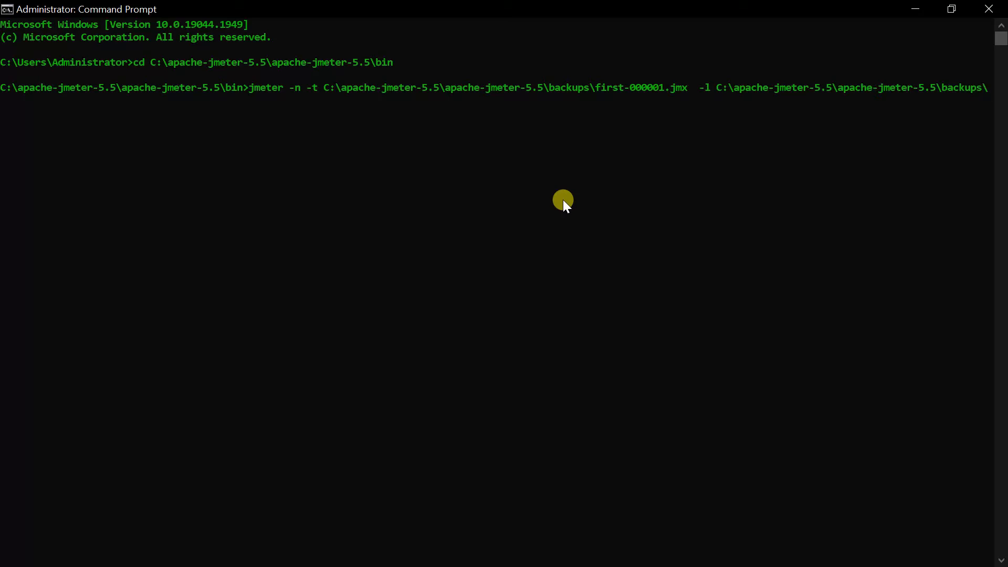
{"action": "key", "text": "super+v"}
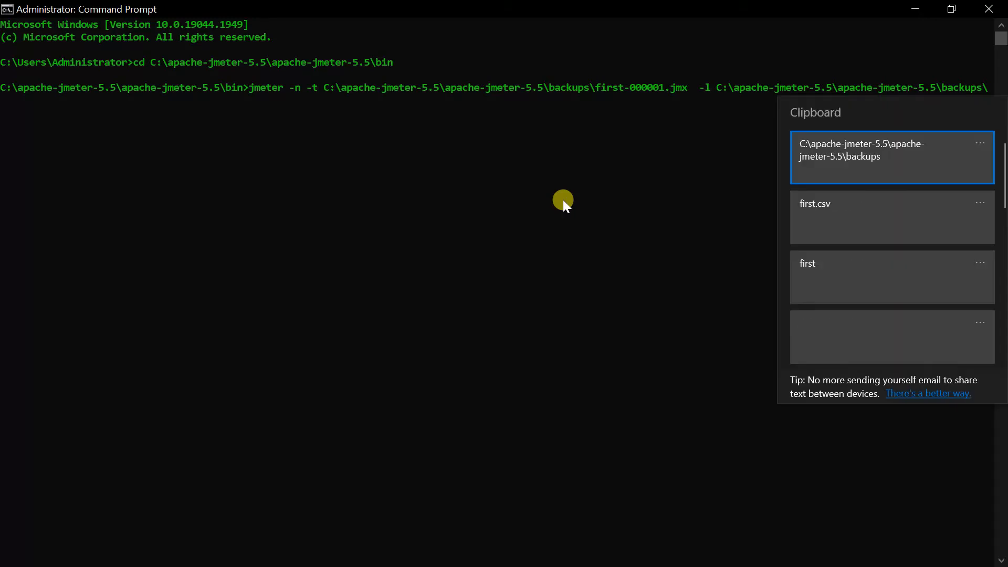
{"action": "left_click", "coordinate": [829, 213]}
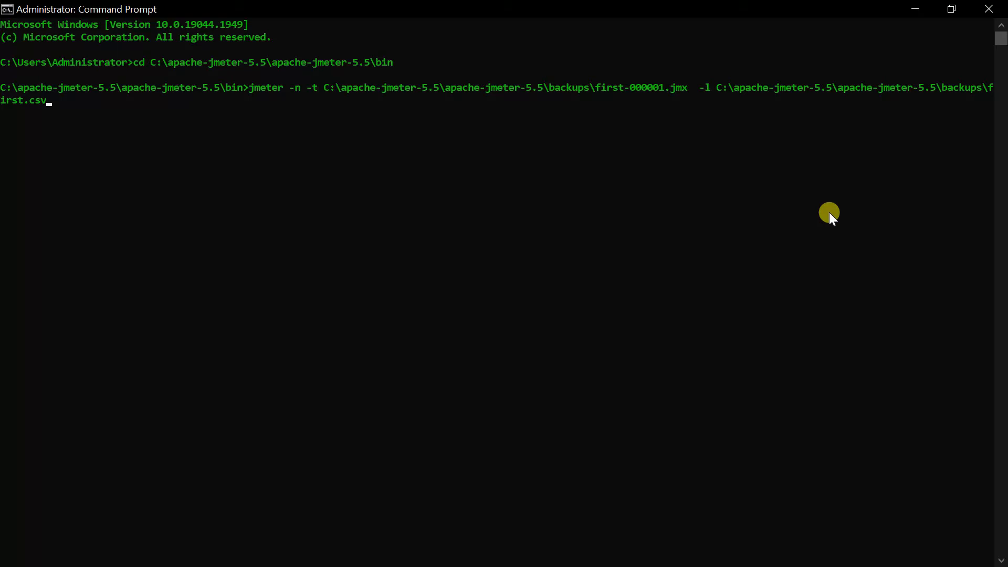
{"action": "key", "text": "Return"}
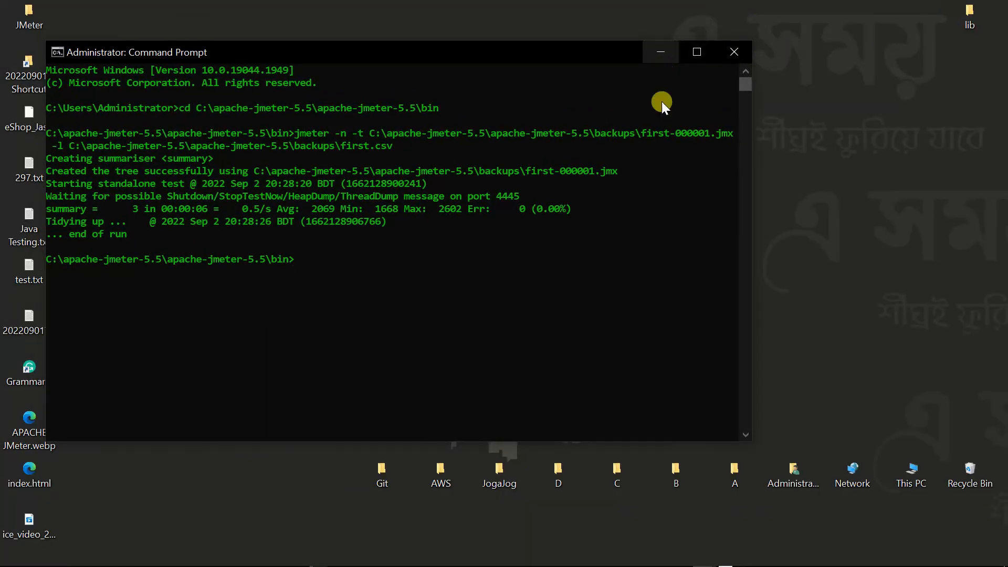
Open the backups folder of apache-jmeter-5.5 on Local Disk (C:) in File Explorer
{"action": "double_click", "coordinate": [621, 476]}
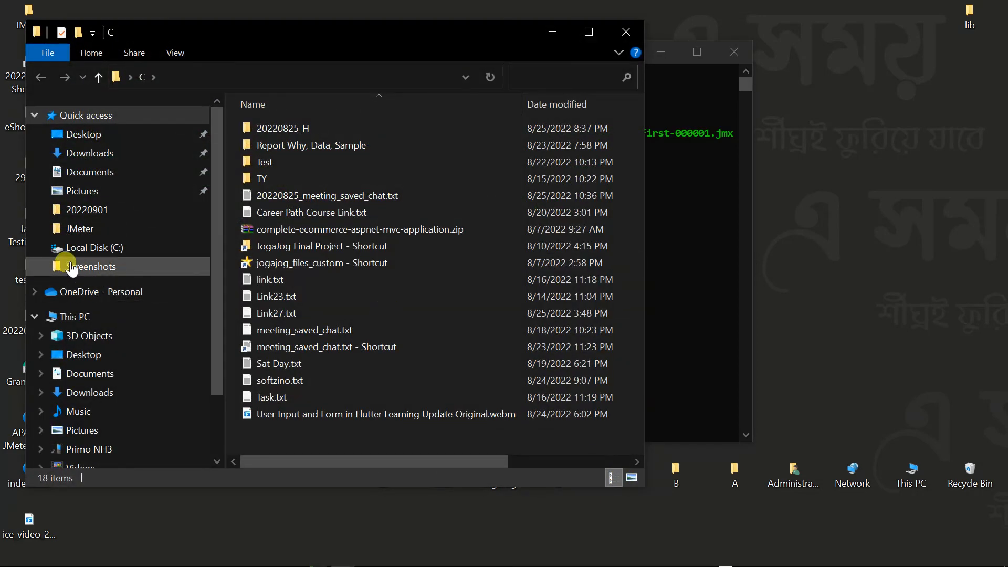
{"action": "left_click", "coordinate": [105, 248]}
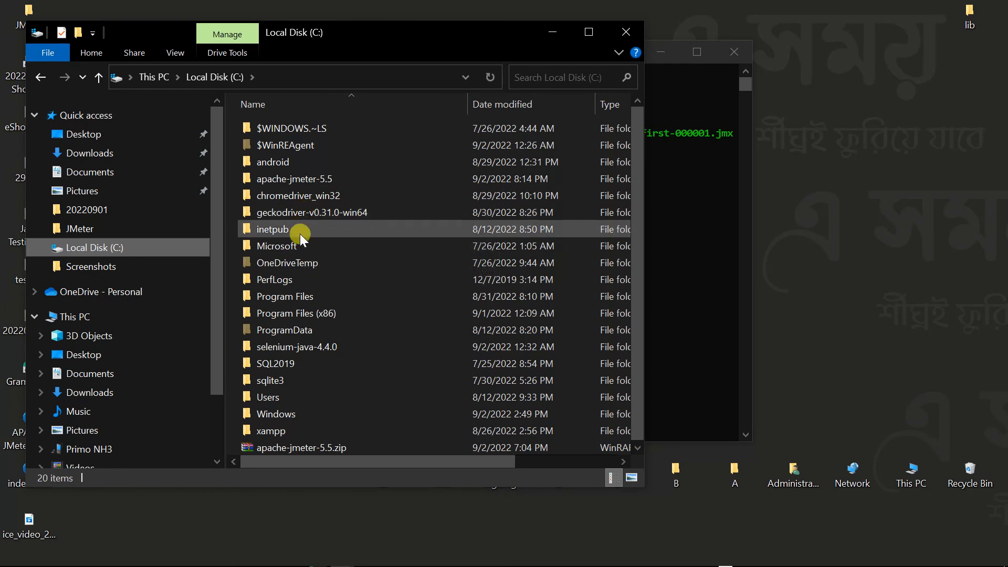
{"action": "double_click", "coordinate": [308, 190]}
{"action": "double_click", "coordinate": [300, 132]}
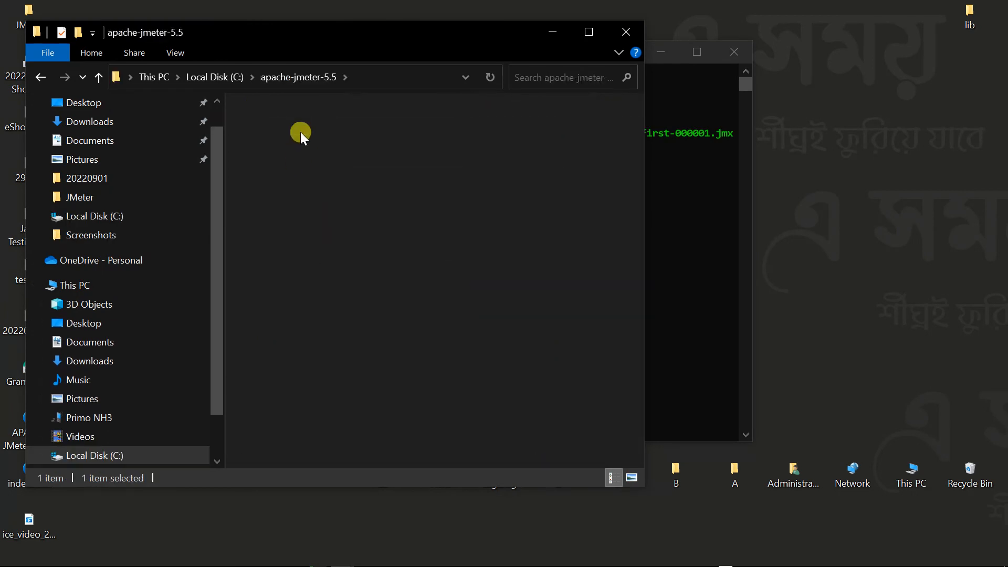
{"action": "double_click", "coordinate": [311, 127]}
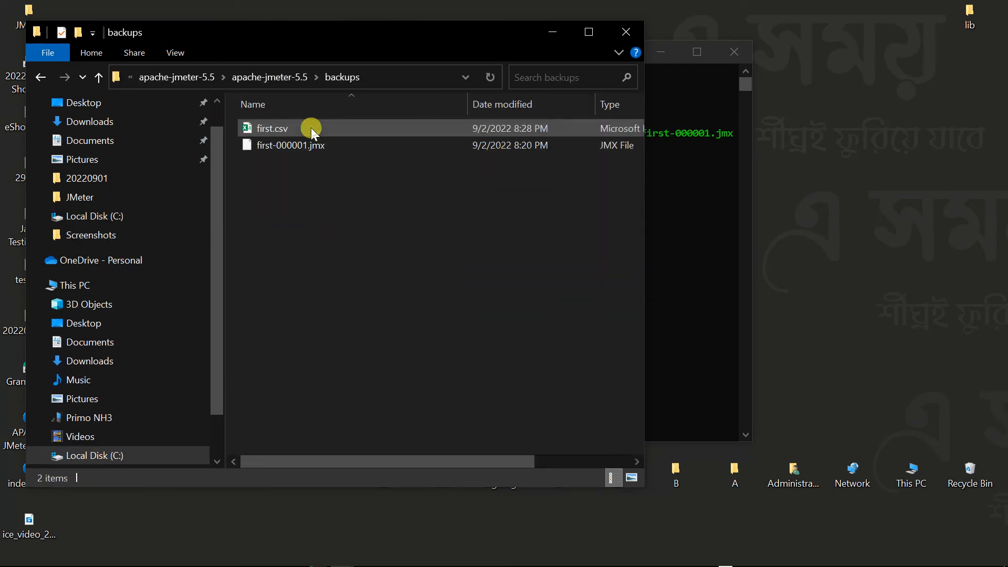
Open first.csv from the backups folder in Excel
{"action": "left_click", "coordinate": [269, 131]}
{"action": "right_click", "coordinate": [268, 131]}
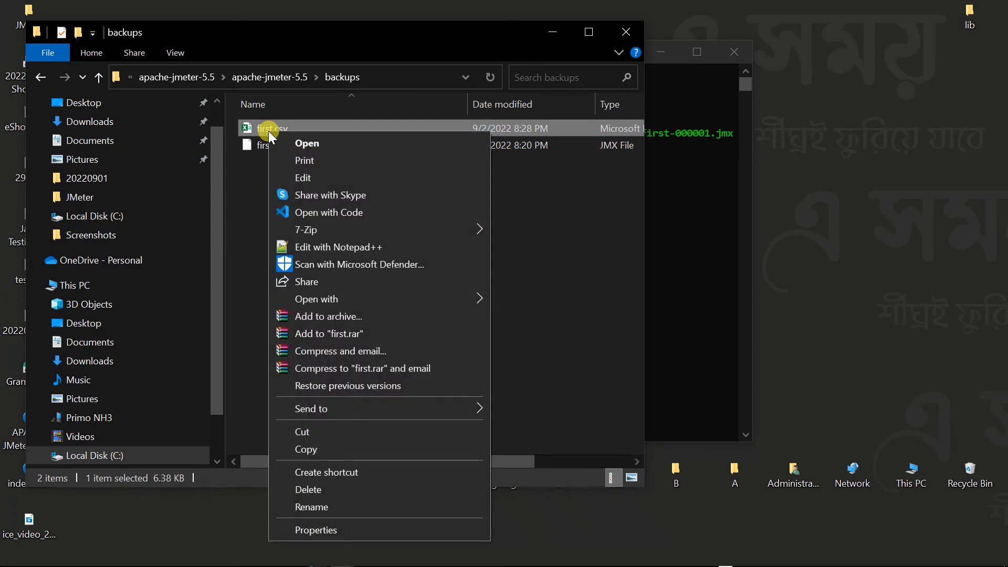
{"action": "mouse_move", "coordinate": [341, 300]}
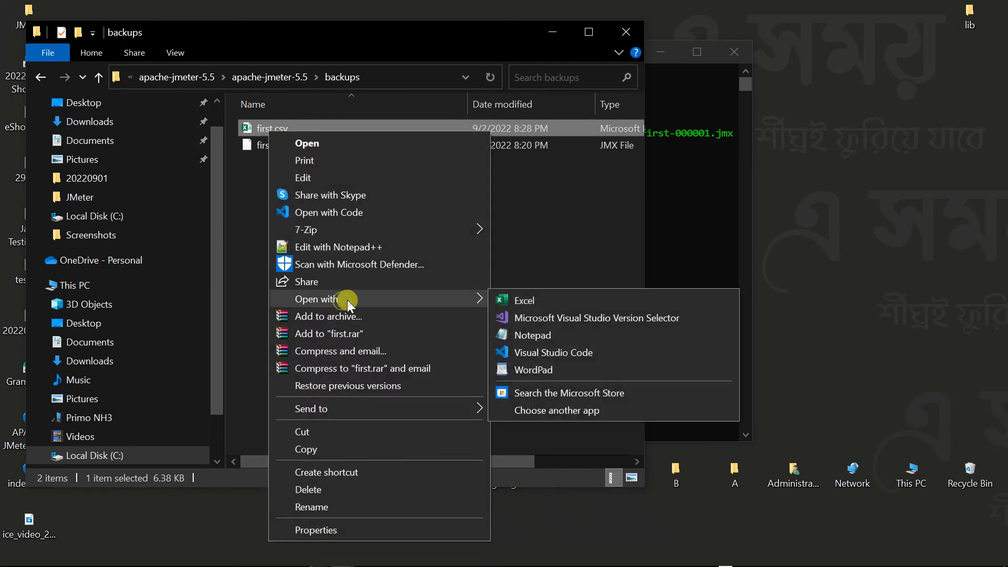
{"action": "left_click", "coordinate": [563, 299]}
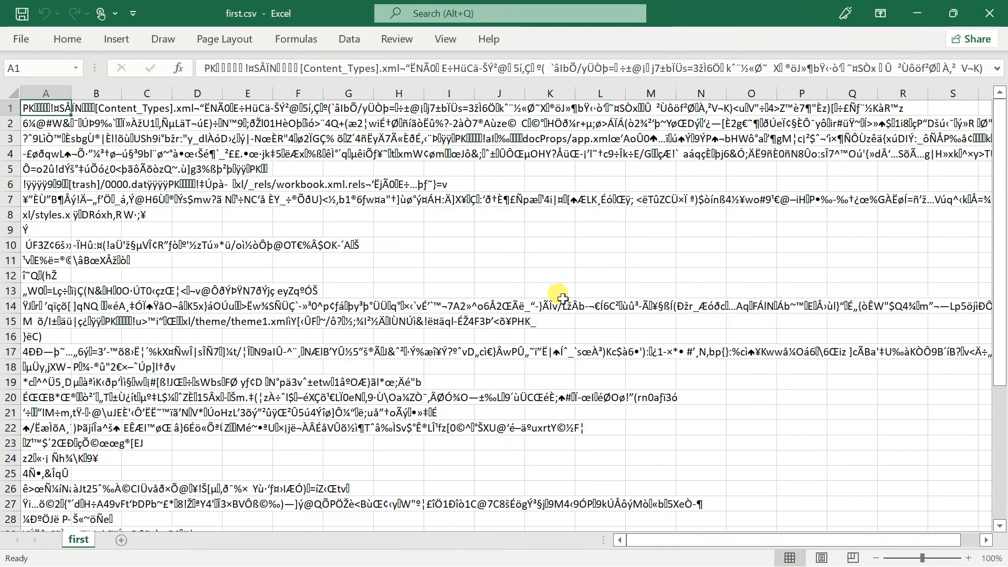
Examine the request rows 39 to 41 of first.csv, checking the response codes in column D and the message in E39
{"action": "scroll", "coordinate": [413, 307], "scroll_direction": "down", "scroll_amount": 9}
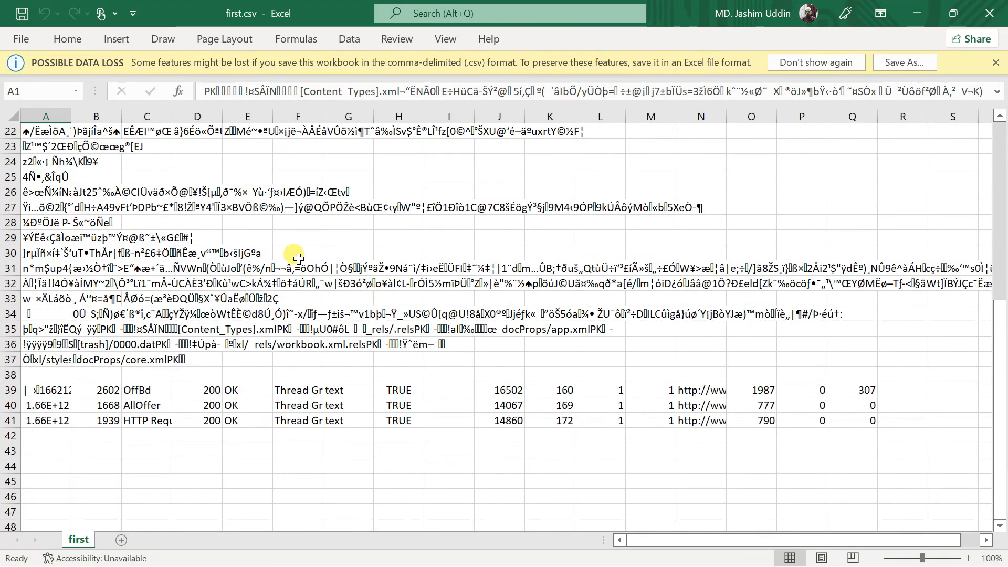
{"action": "scroll", "coordinate": [331, 231], "scroll_direction": "down", "scroll_amount": 1}
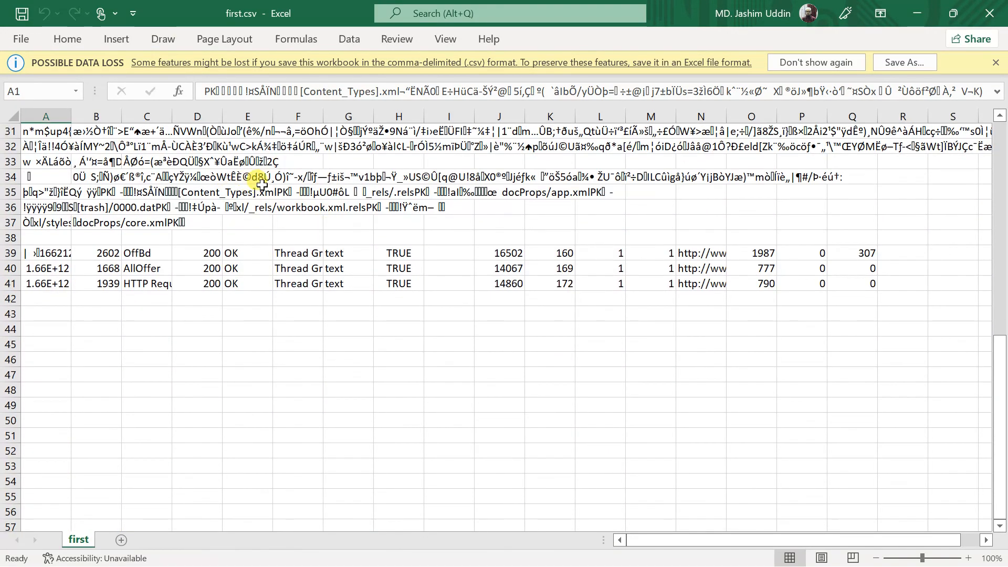
{"action": "scroll", "coordinate": [312, 193], "scroll_direction": "down", "scroll_amount": 1}
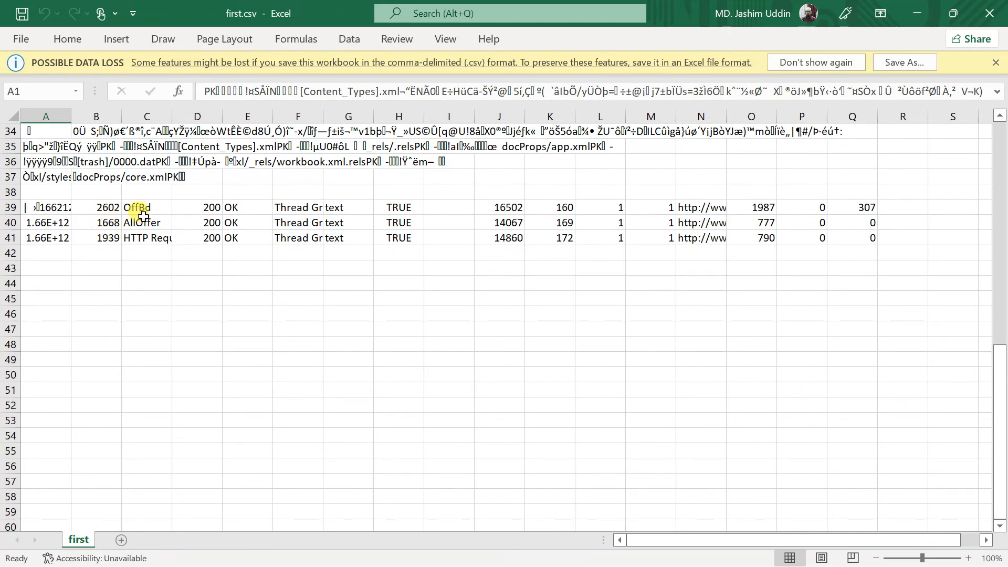
{"action": "left_click", "coordinate": [218, 210]}
{"action": "left_click", "coordinate": [215, 223]}
{"action": "left_click", "coordinate": [216, 237]}
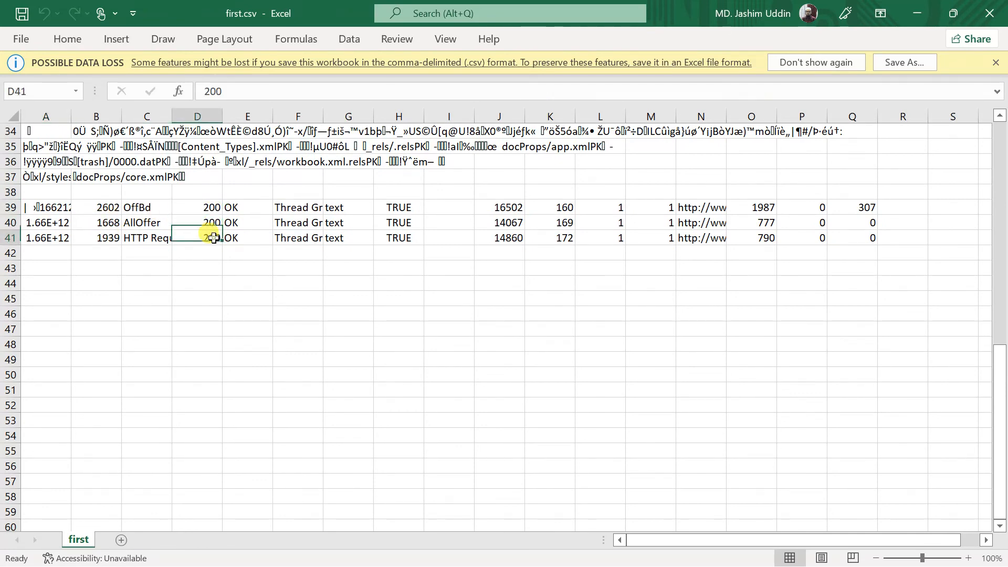
{"action": "left_click", "coordinate": [254, 202]}
Undo the accidental height change of row 38, select A38:S42, and autofit column N to the request URLs
{"action": "left_click_drag", "start_coordinate": [27, 201], "coordinate": [576, 277]}
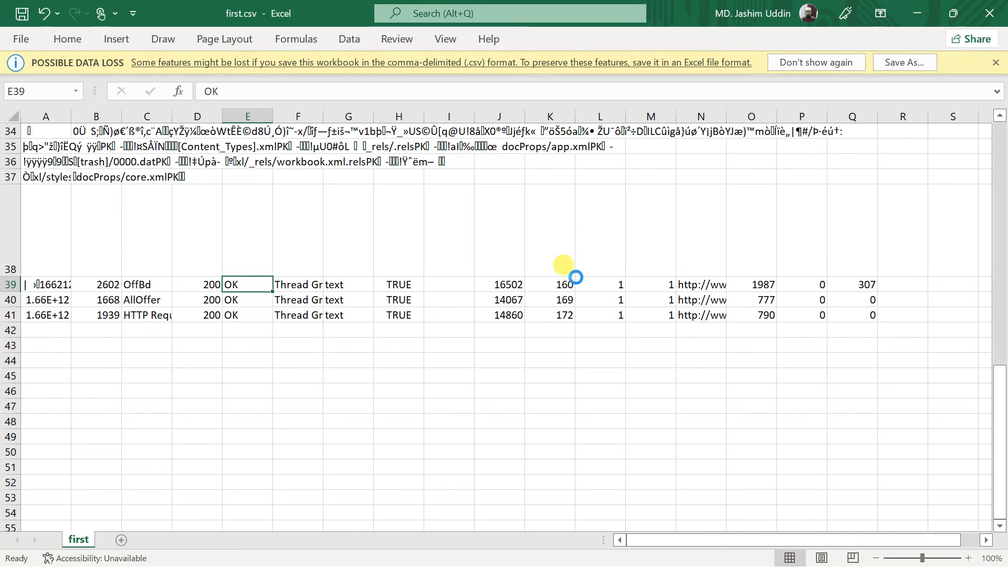
{"action": "key", "text": "ctrl+z"}
{"action": "left_click_drag", "start_coordinate": [47, 188], "coordinate": [937, 253]}
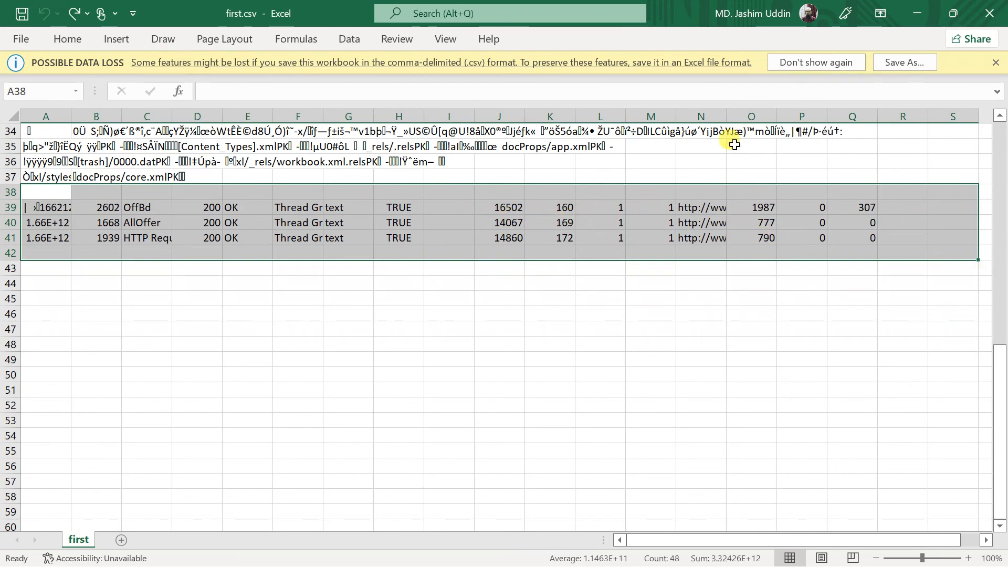
{"action": "double_click", "coordinate": [725, 114]}
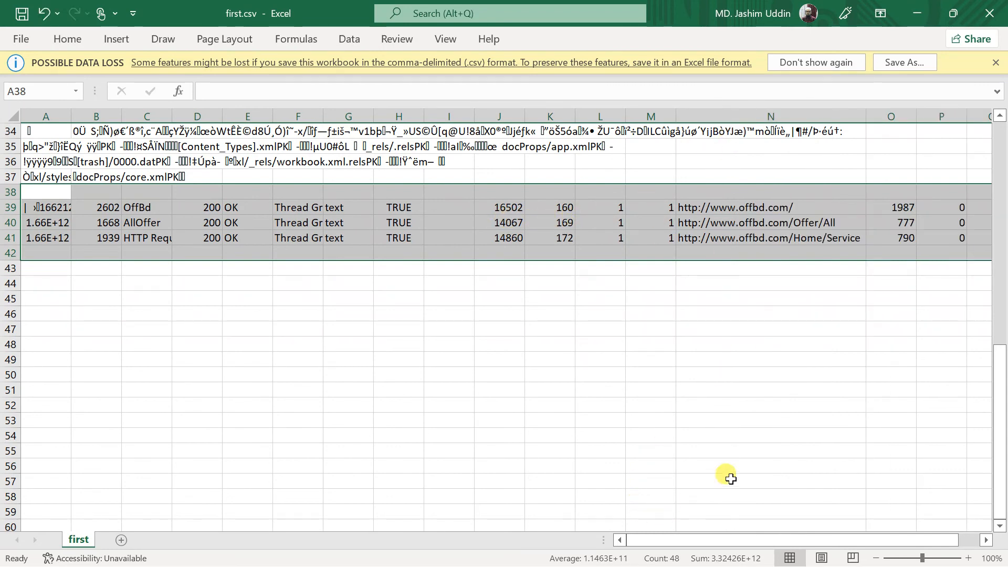
Examine the logged request rows with their full URLs and the rest of the first.csv sheet around them
{"action": "left_click_drag", "start_coordinate": [657, 541], "coordinate": [570, 533]}
{"action": "scroll", "coordinate": [240, 337], "scroll_direction": "down", "scroll_amount": 2}
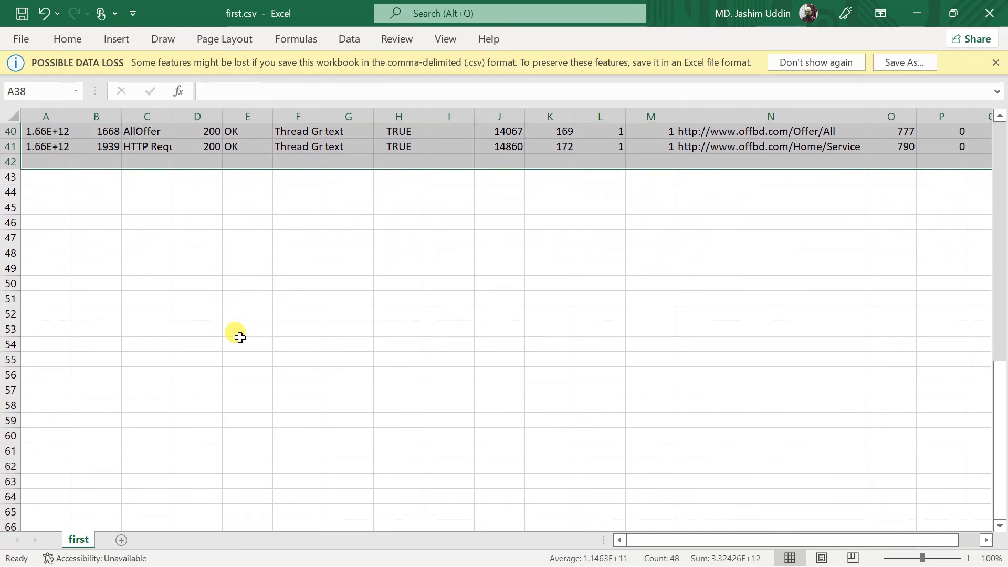
{"action": "scroll", "coordinate": [240, 337], "scroll_direction": "up", "scroll_amount": 3}
{"action": "scroll", "coordinate": [459, 383], "scroll_direction": "down", "scroll_amount": 2}
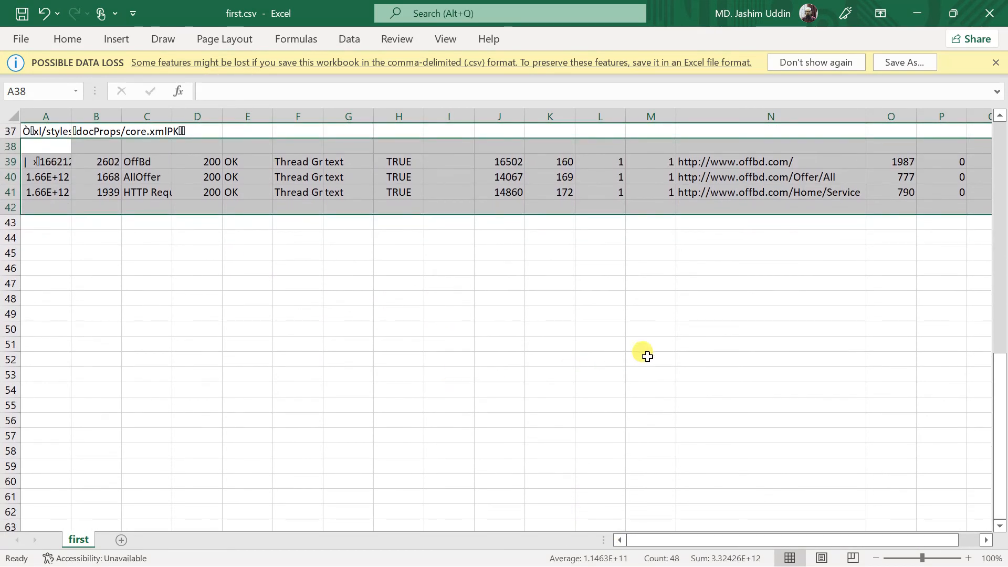
{"action": "scroll", "coordinate": [647, 354], "scroll_direction": "up", "scroll_amount": 2}
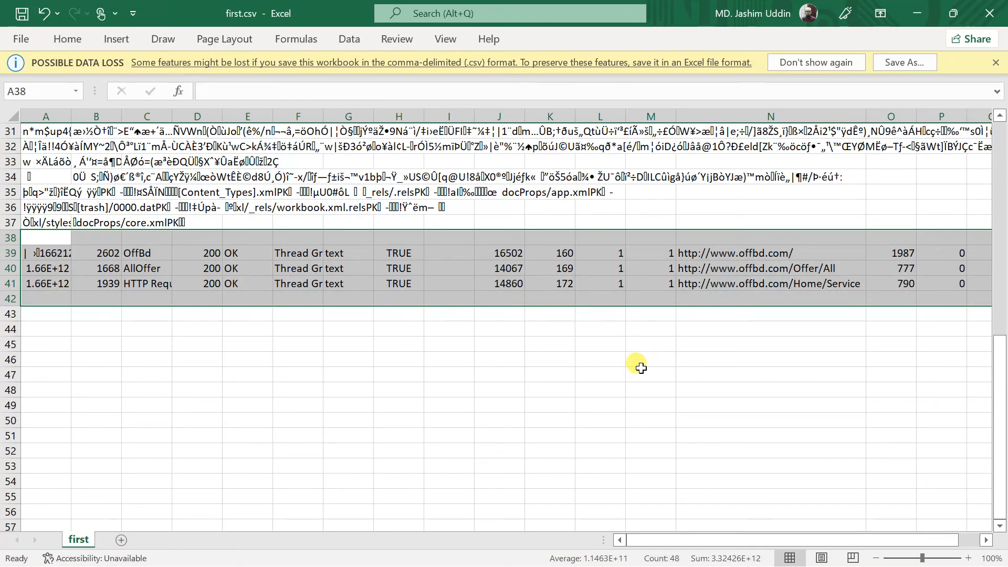
{"action": "scroll", "coordinate": [641, 368], "scroll_direction": "up", "scroll_amount": 10}
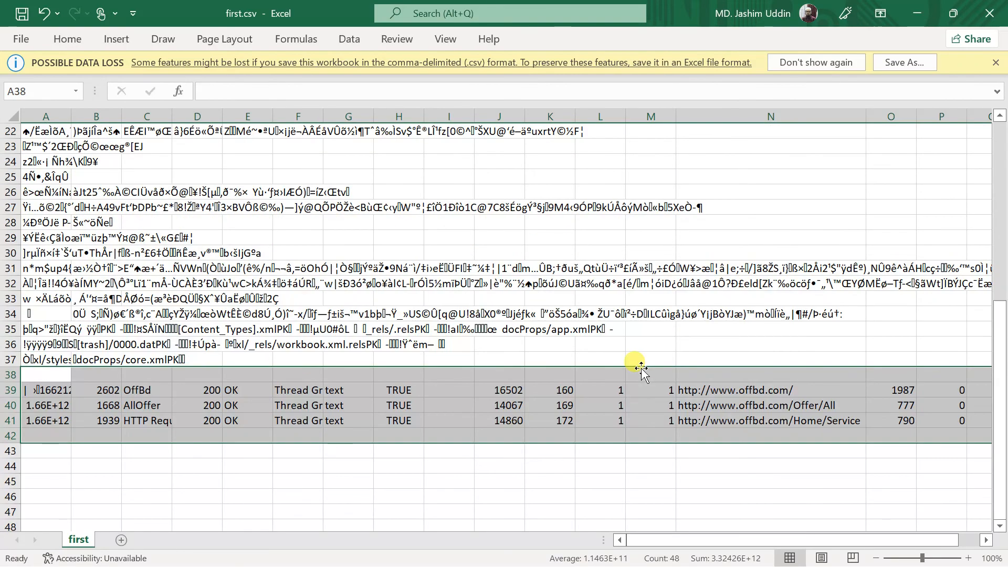
{"action": "scroll", "coordinate": [641, 368], "scroll_direction": "down", "scroll_amount": 17}
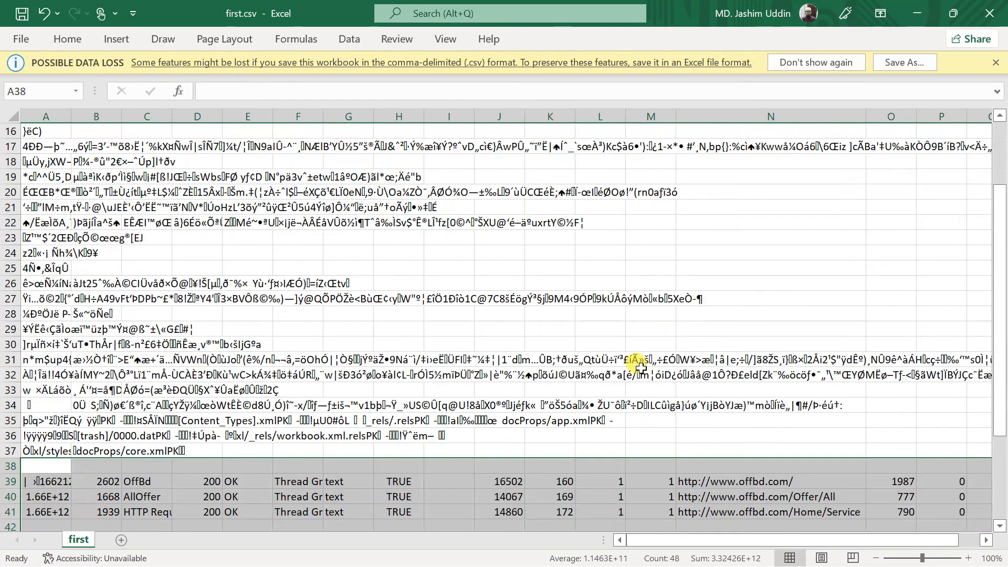
{"action": "scroll", "coordinate": [641, 368], "scroll_direction": "up", "scroll_amount": 5}
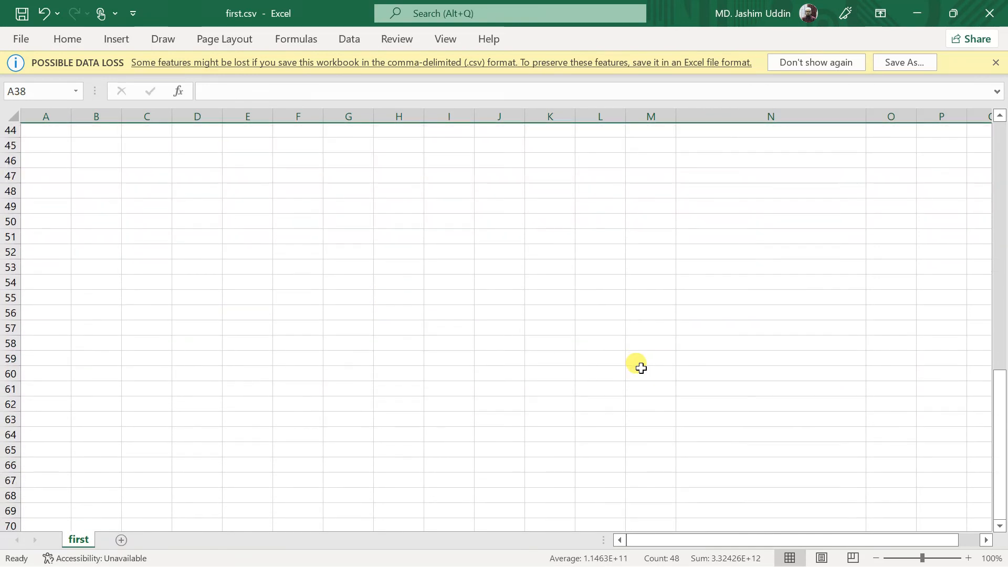
{"action": "scroll", "coordinate": [641, 368], "scroll_direction": "up", "scroll_amount": 1}
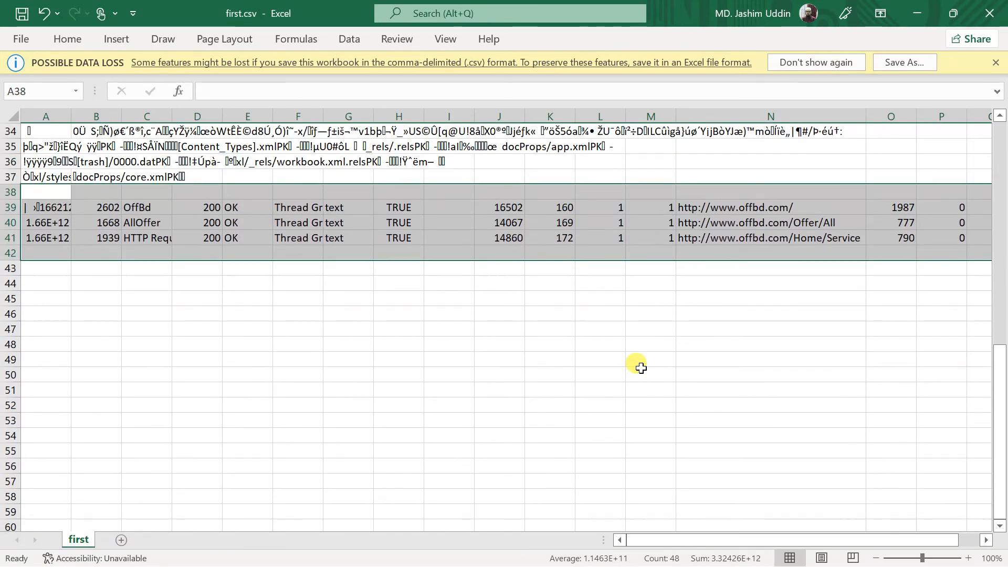